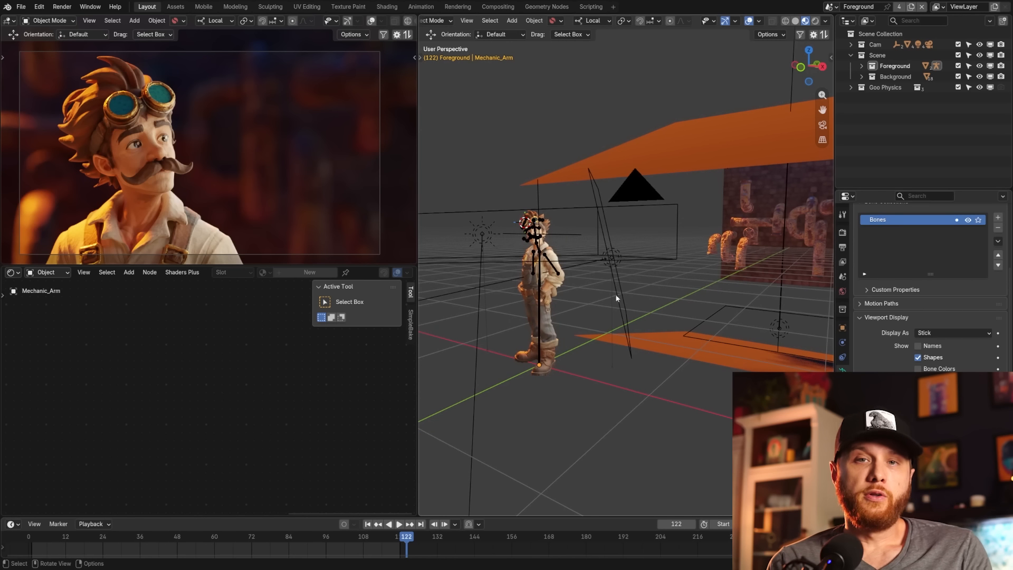
Preview the foreground Render Layers node's ID_Eyes pass in the compositor viewer
{"action": "middle_click_drag", "start_coordinate": [616, 298], "coordinate": [633, 279]}
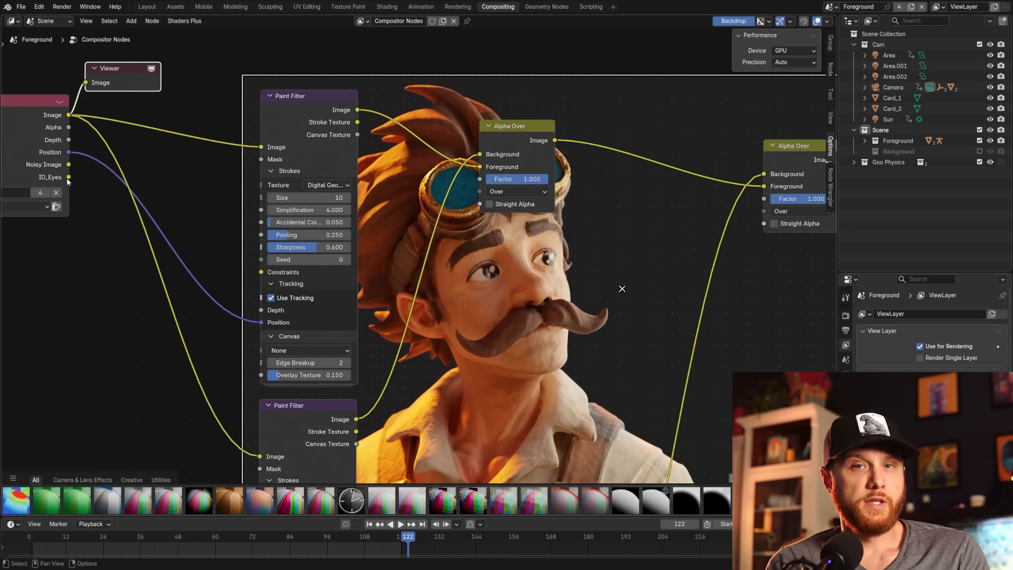
{"action": "left_click", "coordinate": [67, 178], "text": "ctrl+shift"}
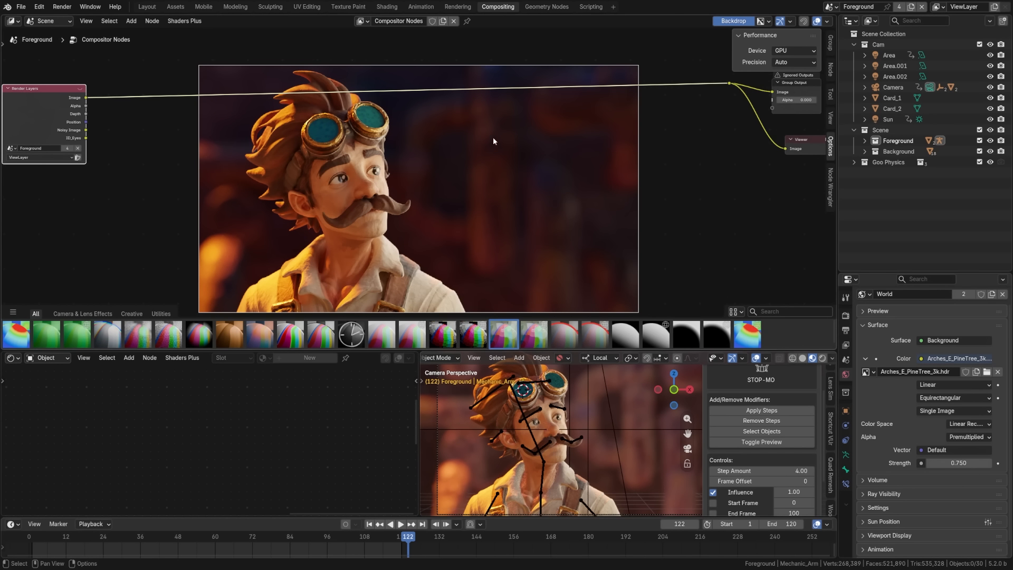
Download the Paint Filter asset and add it to the compositor node tree beside the Render Layers node
{"action": "right_click", "coordinate": [541, 338]}
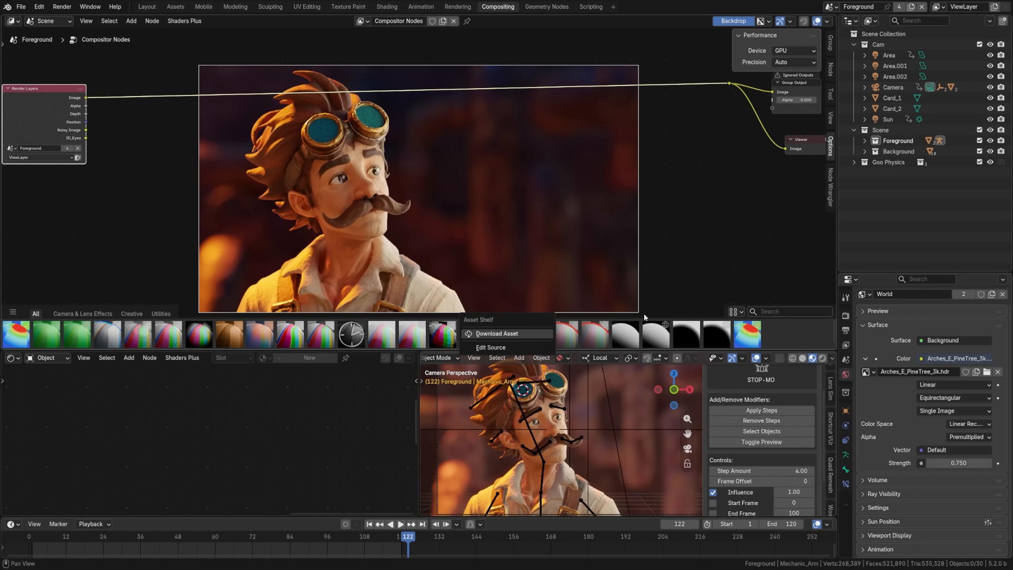
{"action": "left_click", "coordinate": [542, 336]}
{"action": "mouse_move", "coordinate": [504, 334]}
{"action": "left_mouse_down"}
{"action": "mouse_move", "coordinate": [317, 189]}
{"action": "mouse_move", "coordinate": [162, 172]}
{"action": "mouse_move", "coordinate": [171, 98]}
{"action": "left_mouse_up"}
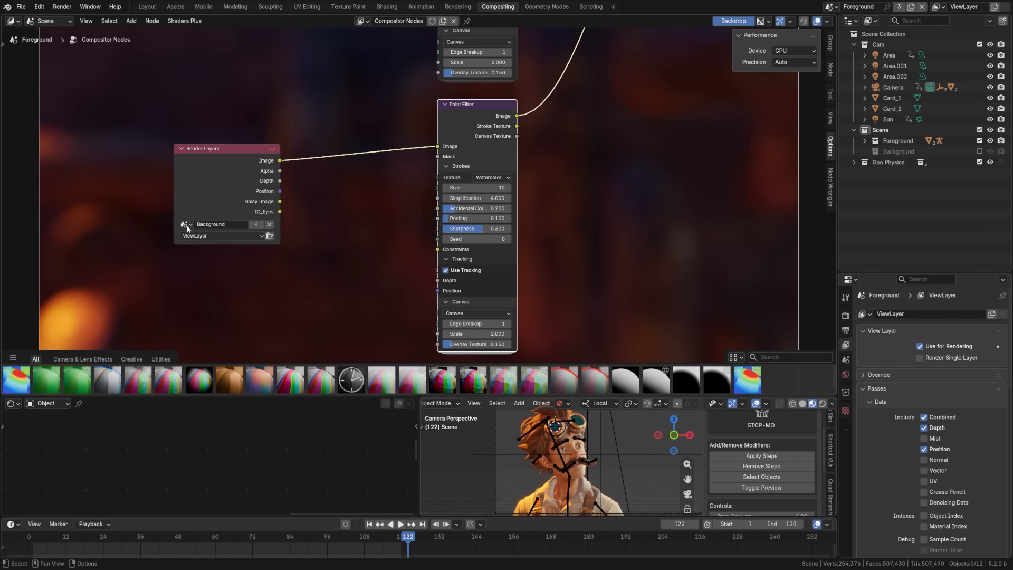
Set the Foreground scene as the source of the Render Layers node that feeds the upper Watercolor Paint Filter
{"action": "left_click", "coordinate": [187, 228]}
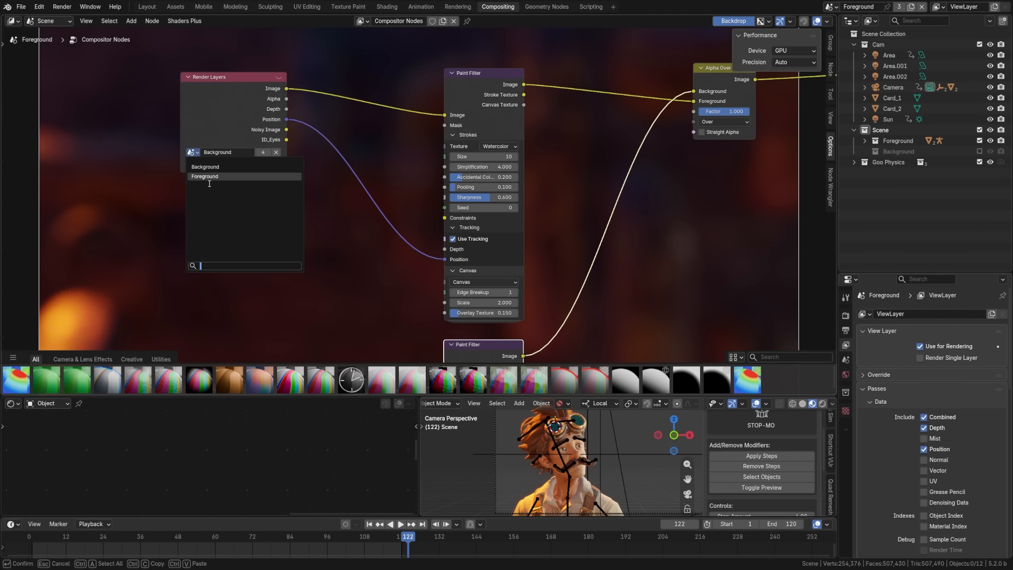
{"action": "left_click", "coordinate": [210, 177]}
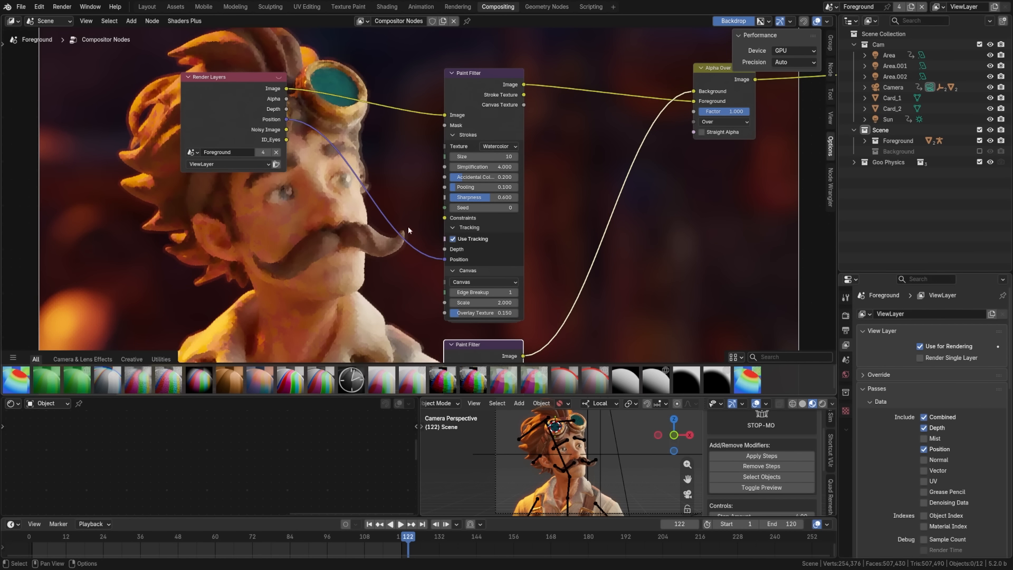
{"action": "mouse_move", "coordinate": [647, 251]}
{"action": "middle_mouse_down"}
{"action": "mouse_move", "coordinate": [335, 216]}
{"action": "mouse_move", "coordinate": [351, 221]}
{"action": "middle_mouse_up"}
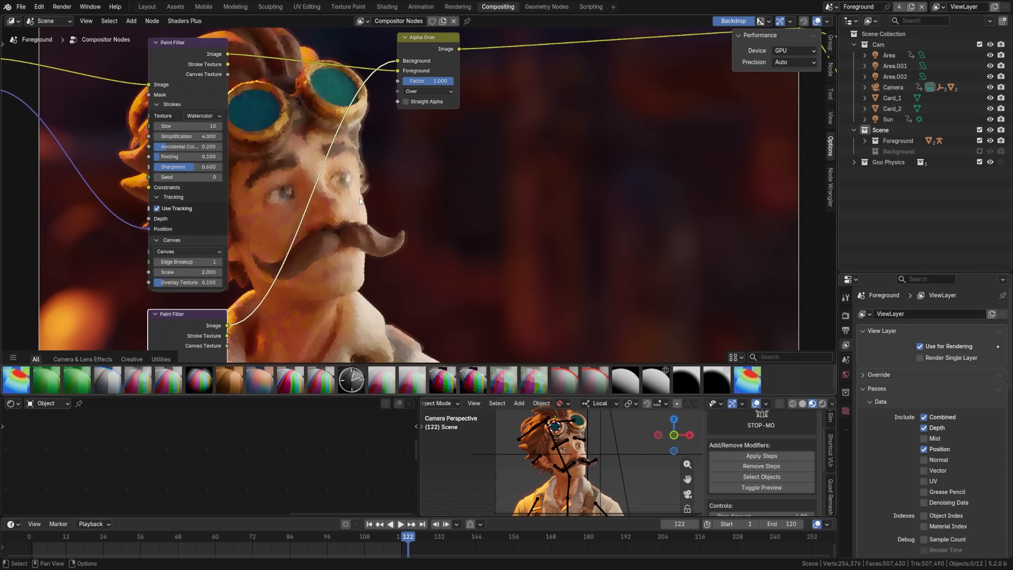
{"action": "middle_click_drag", "start_coordinate": [179, 155], "coordinate": [228, 160]}
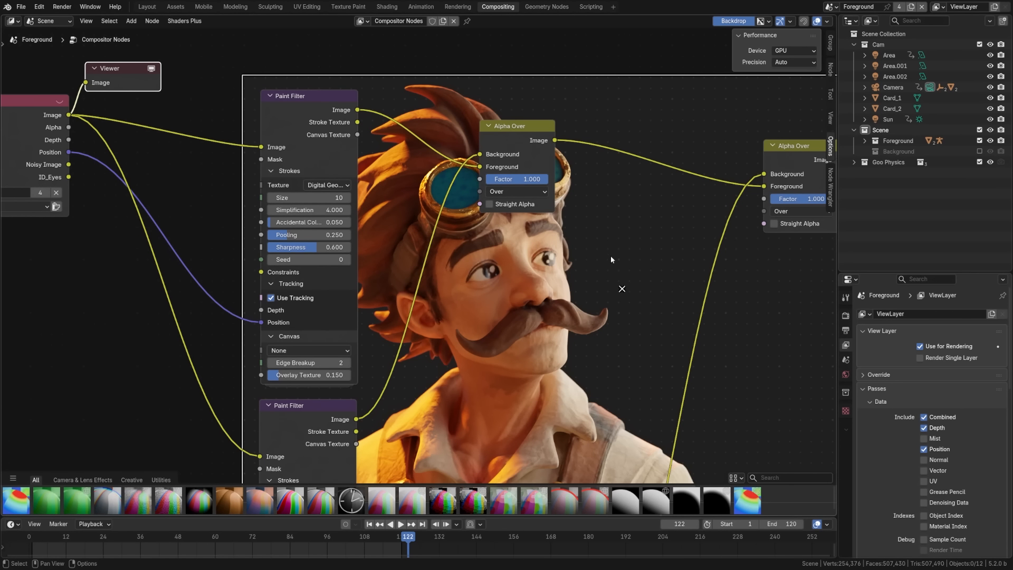
Link the ID_Eyes output of the Render Layers node to the Viewer node's image input
{"action": "left_click_drag", "start_coordinate": [69, 177], "coordinate": [85, 84]}
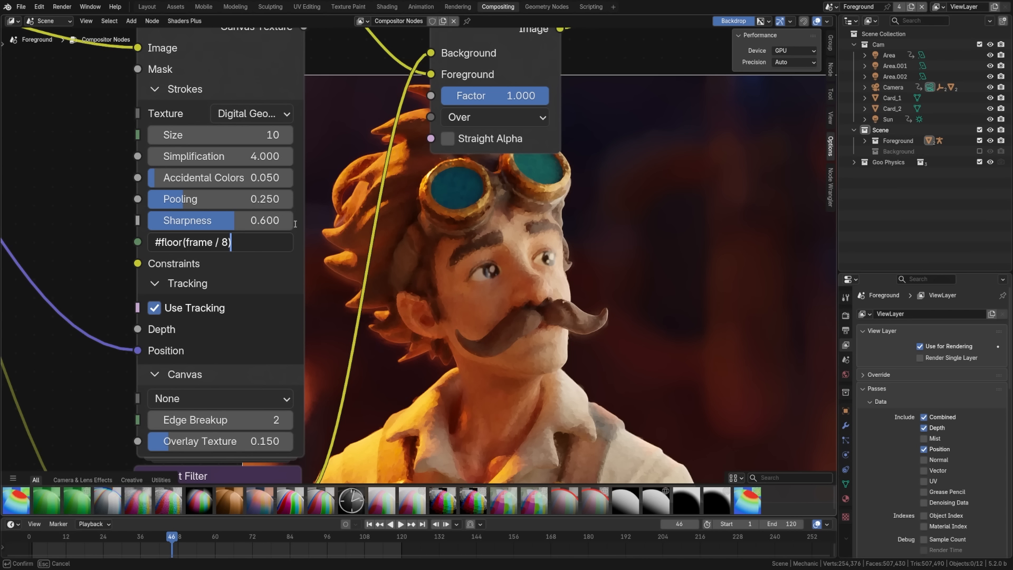
Drive the Paint Filter's Seed with the expression #floor(frame / 8) and play the animation
{"action": "key", "text": "Return"}
{"action": "key", "text": "space"}
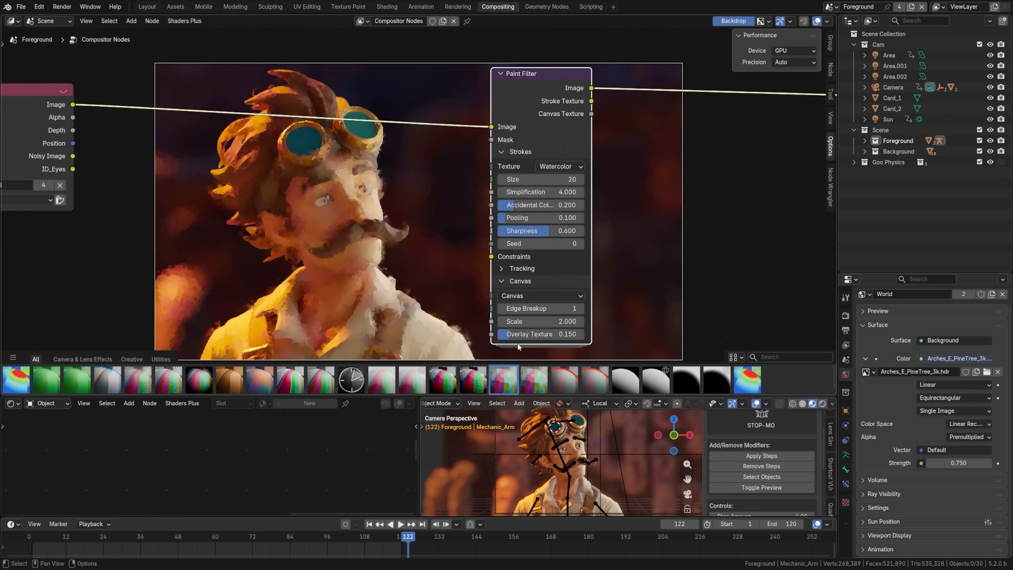
Compare the Paint Filter's Watercolor, Oil Paint, Digital Geometric and Custom stroke textures, and settle on Digital Geometric
{"action": "left_click", "coordinate": [559, 167]}
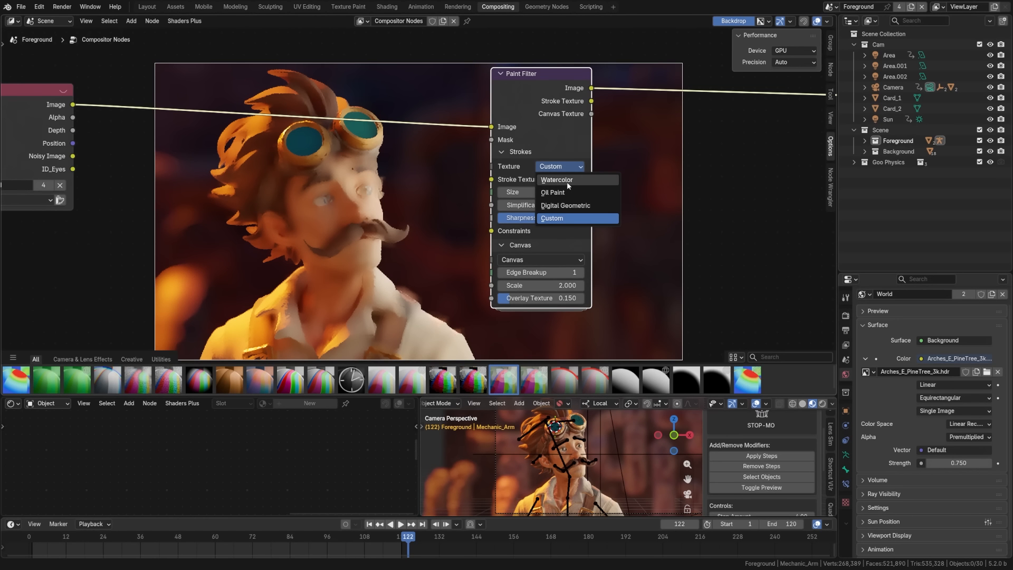
{"action": "left_click", "coordinate": [566, 181]}
{"action": "left_click", "coordinate": [559, 166]}
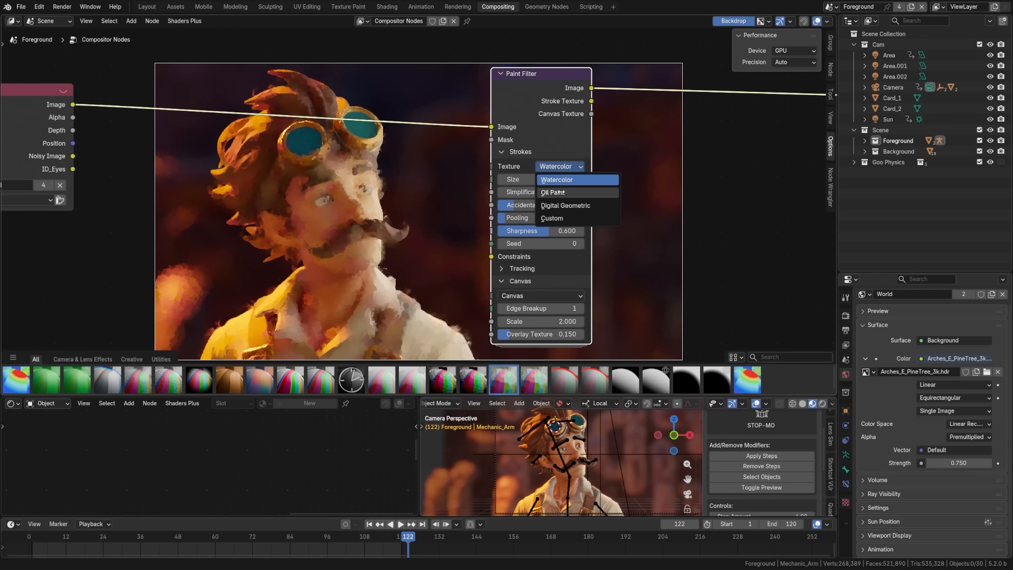
{"action": "left_click", "coordinate": [562, 193]}
{"action": "left_click", "coordinate": [559, 167]}
{"action": "left_click", "coordinate": [579, 206]}
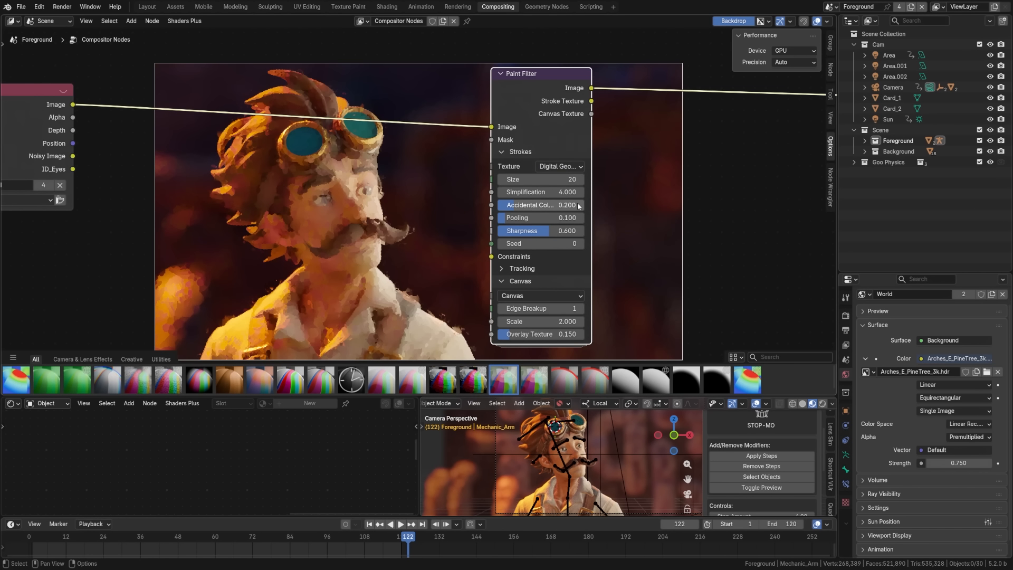
{"action": "left_click", "coordinate": [559, 166]}
{"action": "left_click", "coordinate": [551, 218]}
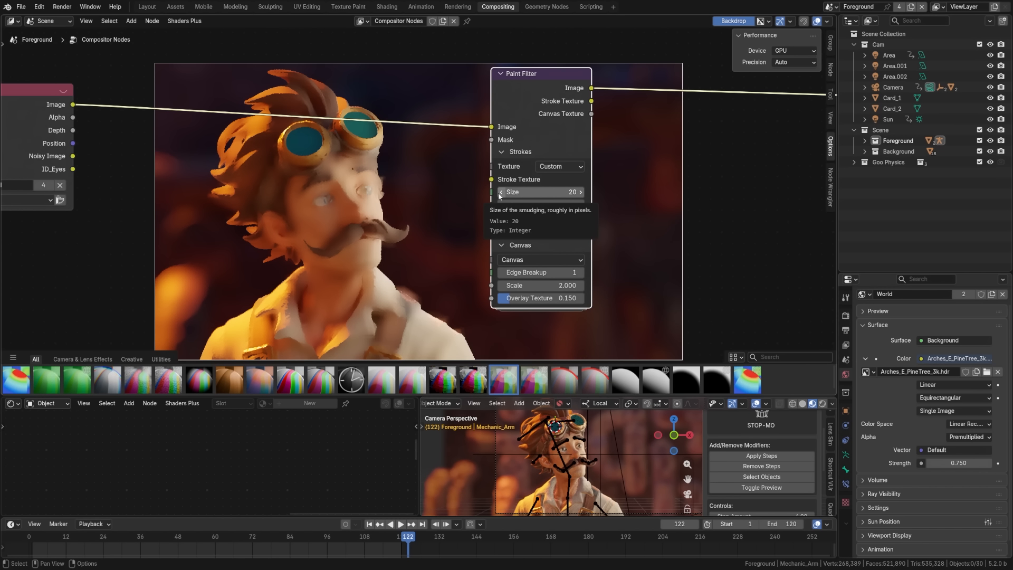
{"action": "left_click", "coordinate": [563, 168]}
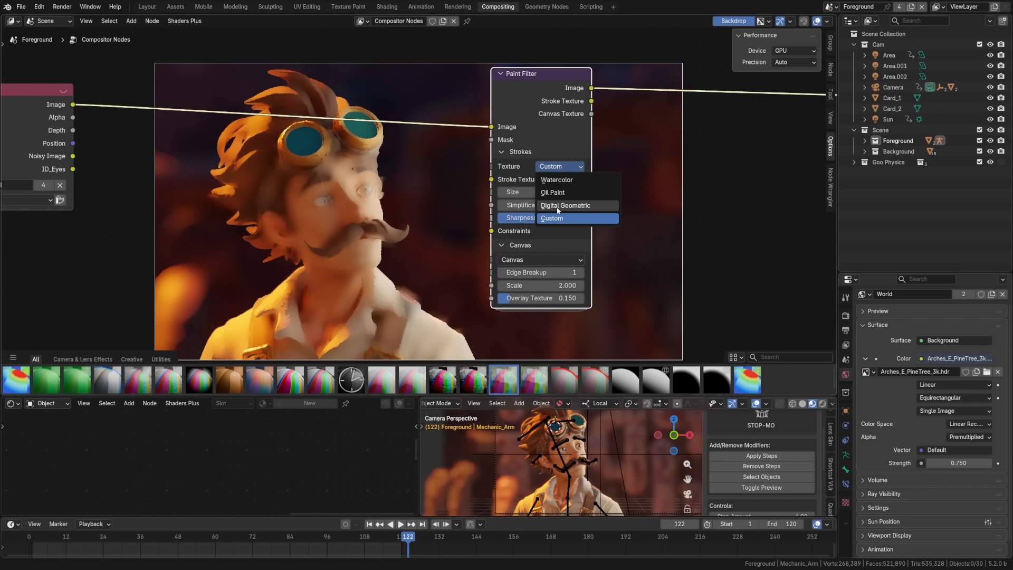
{"action": "left_click", "coordinate": [558, 206]}
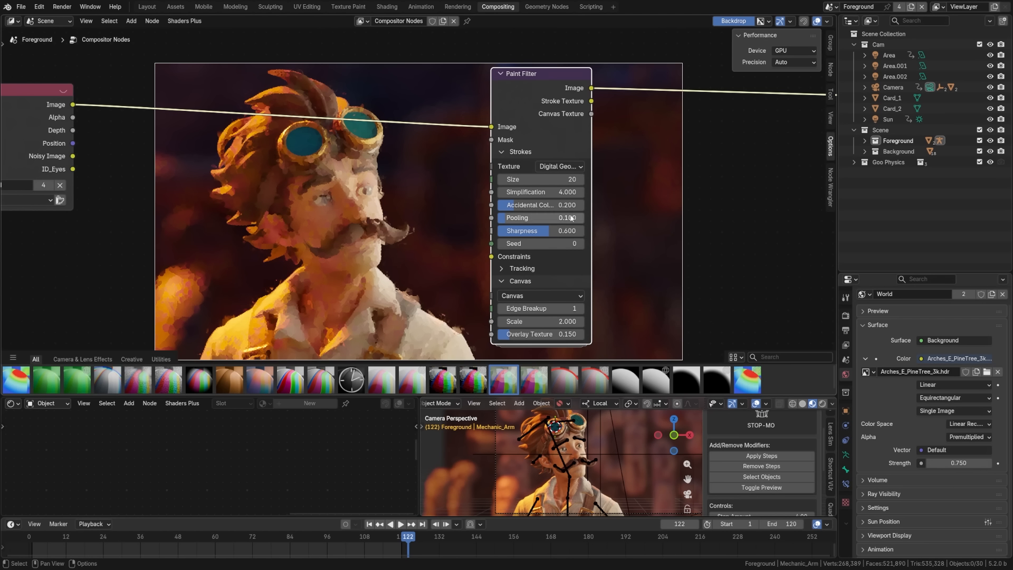
Try Paint Filter stroke sizes of 5 and 50, and return the size to 20
{"action": "left_click", "coordinate": [533, 179]}
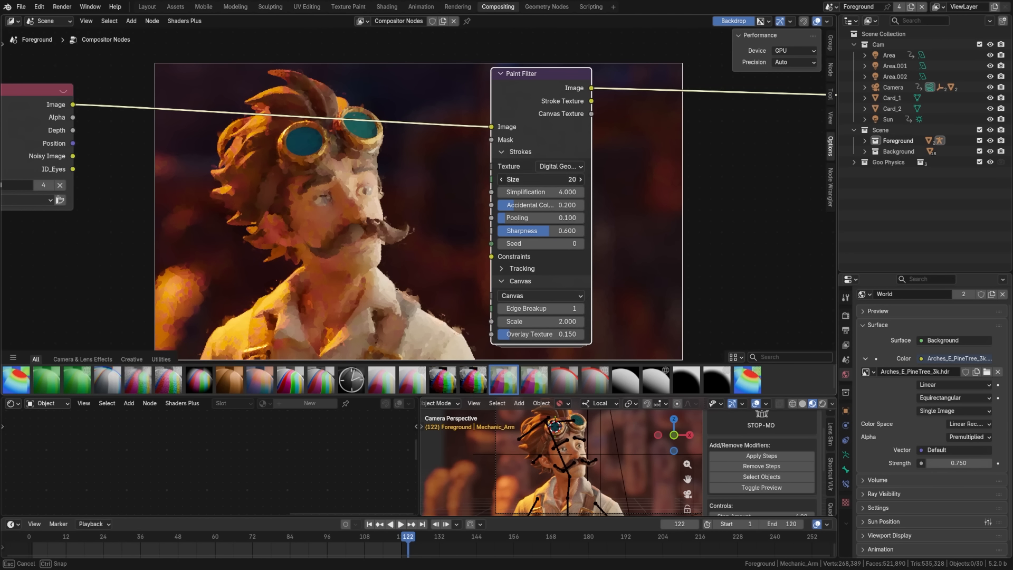
{"action": "type", "text": "5"}
{"action": "key", "text": "Return"}
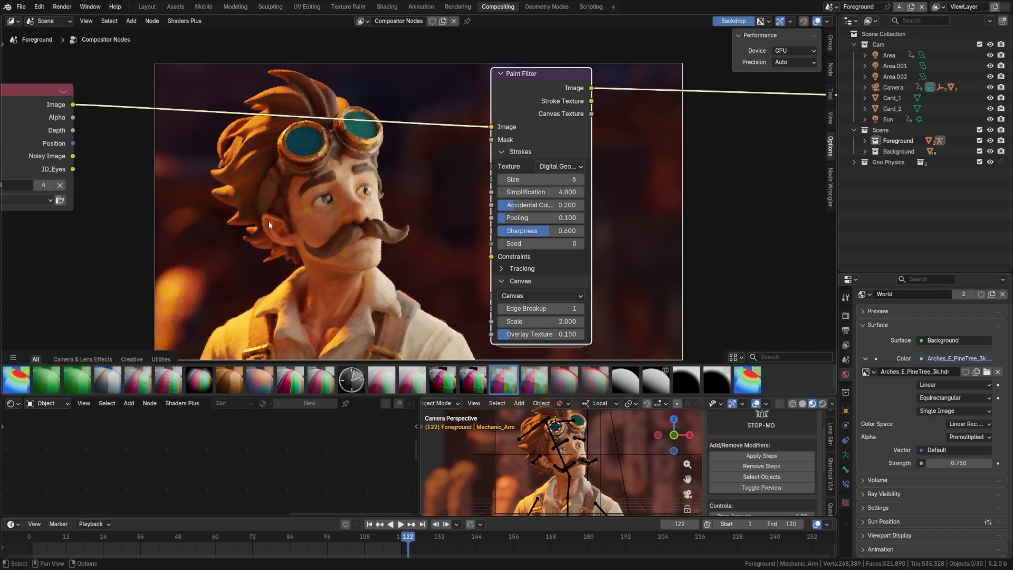
{"action": "left_click", "coordinate": [542, 181]}
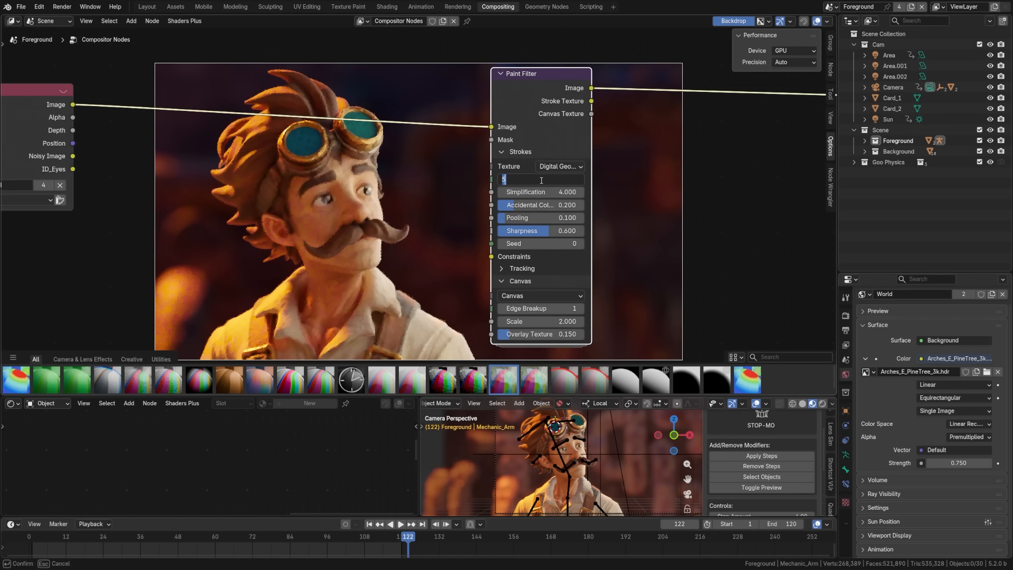
{"action": "type", "text": "50"}
{"action": "key", "text": "Return"}
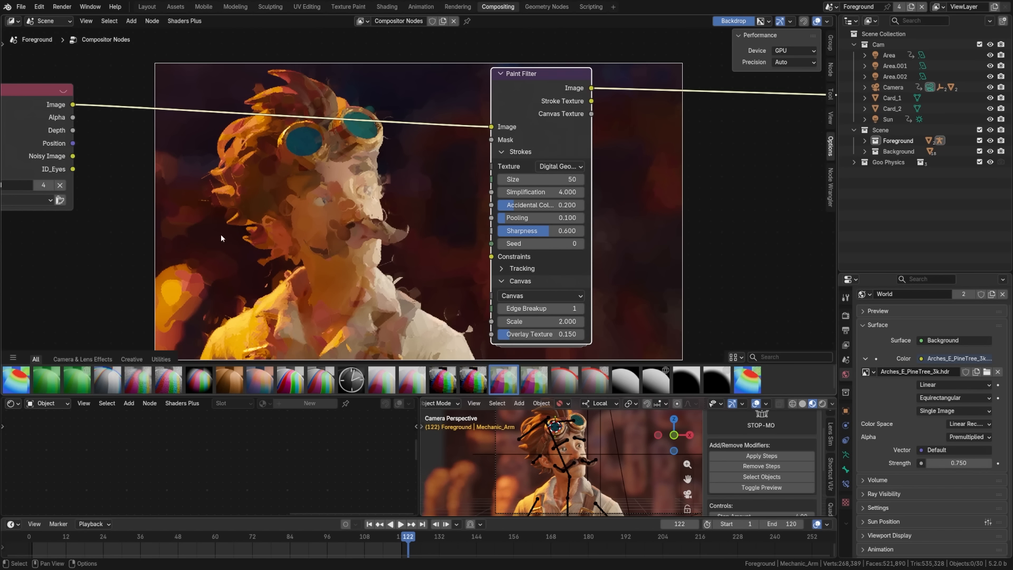
{"action": "left_click", "coordinate": [553, 180]}
{"action": "type", "text": "20"}
{"action": "key", "text": "Return"}
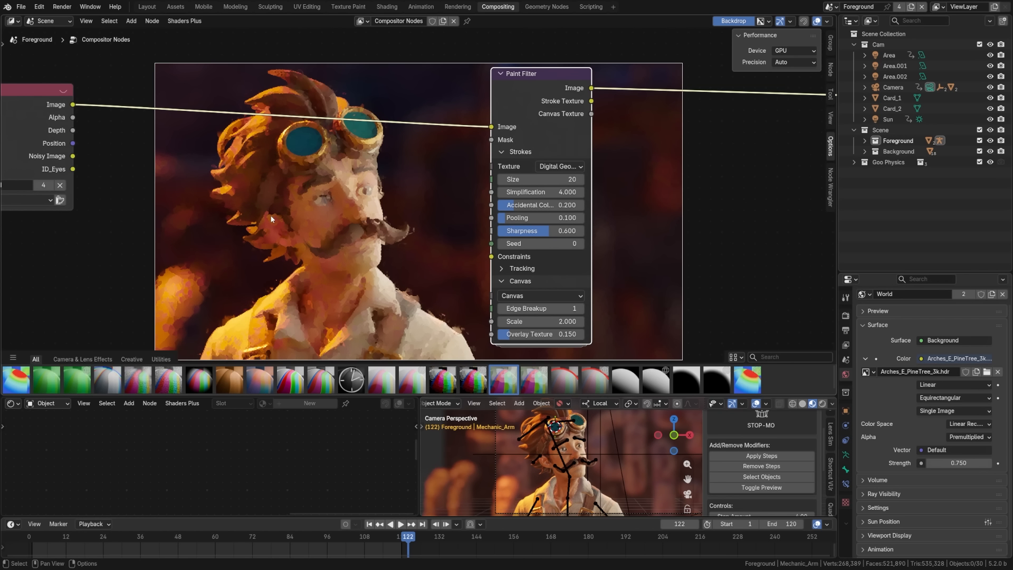
Set the Paint Filter's Size to 1 and its Simplification to 50 to test the simplification effect alone
{"action": "left_click", "coordinate": [559, 183]}
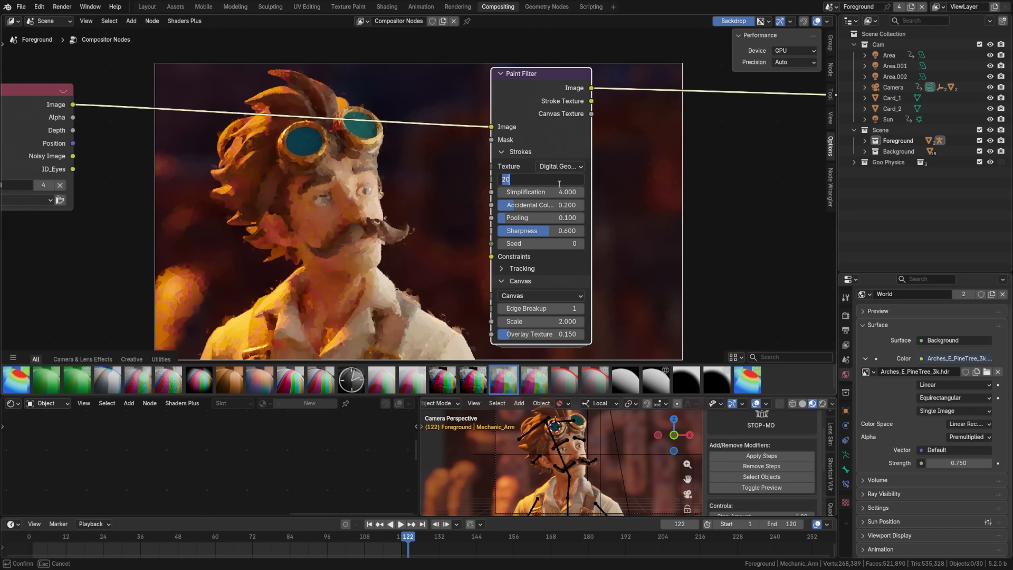
{"action": "type", "text": "1"}
{"action": "key", "text": "Return"}
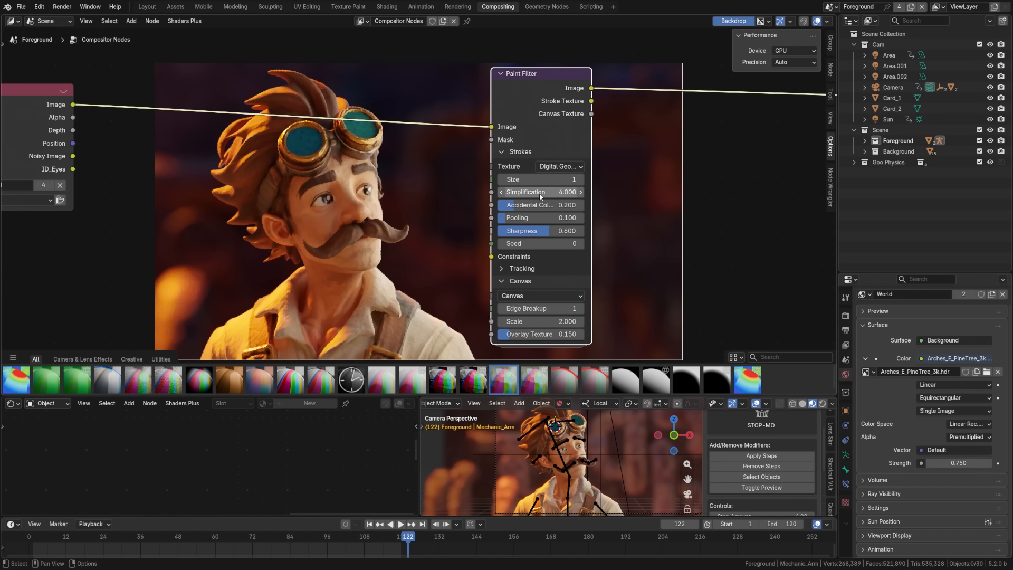
{"action": "left_click", "coordinate": [555, 192]}
{"action": "type", "text": "50"}
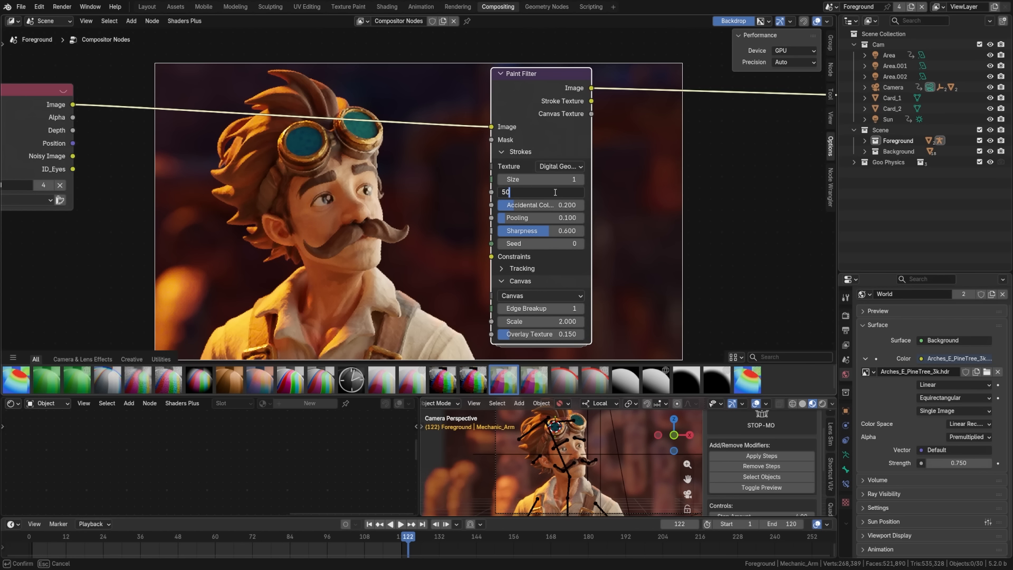
{"action": "key", "text": "Return"}
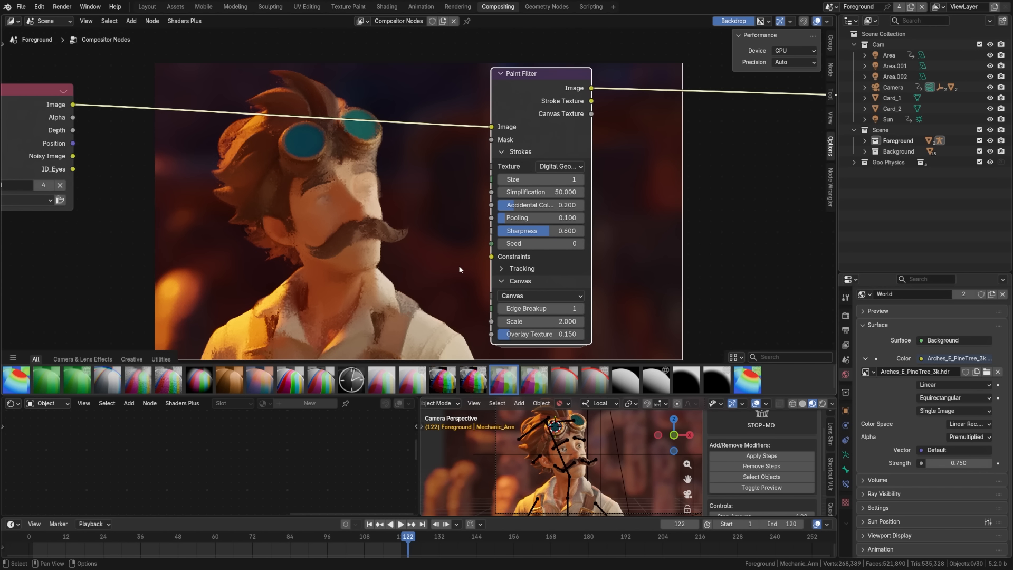
Restore the Paint Filter's Size to 20 and its Simplification to 4
{"action": "left_click", "coordinate": [546, 179]}
{"action": "type", "text": "20"}
{"action": "key", "text": "Return"}
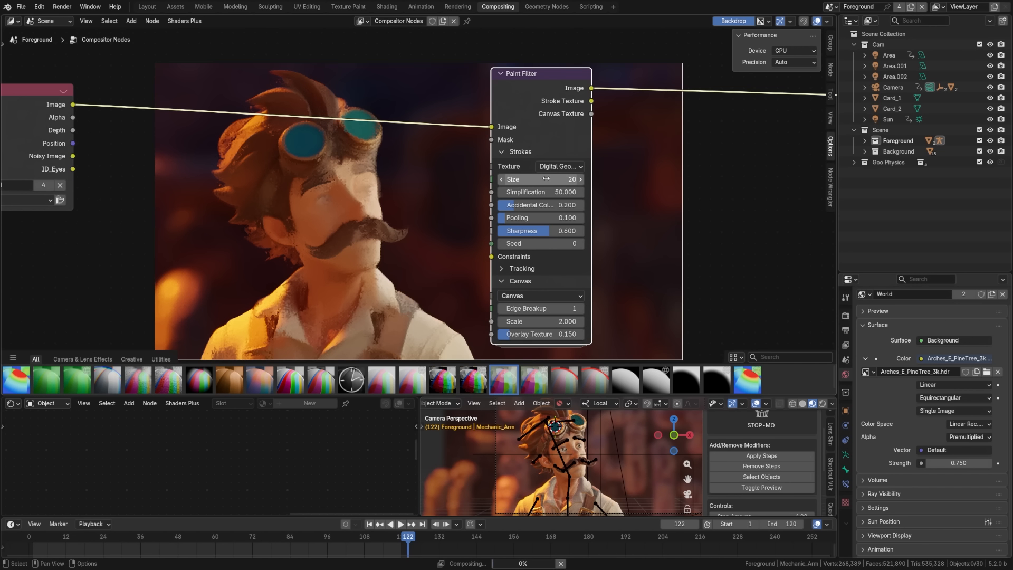
{"action": "left_click", "coordinate": [542, 192]}
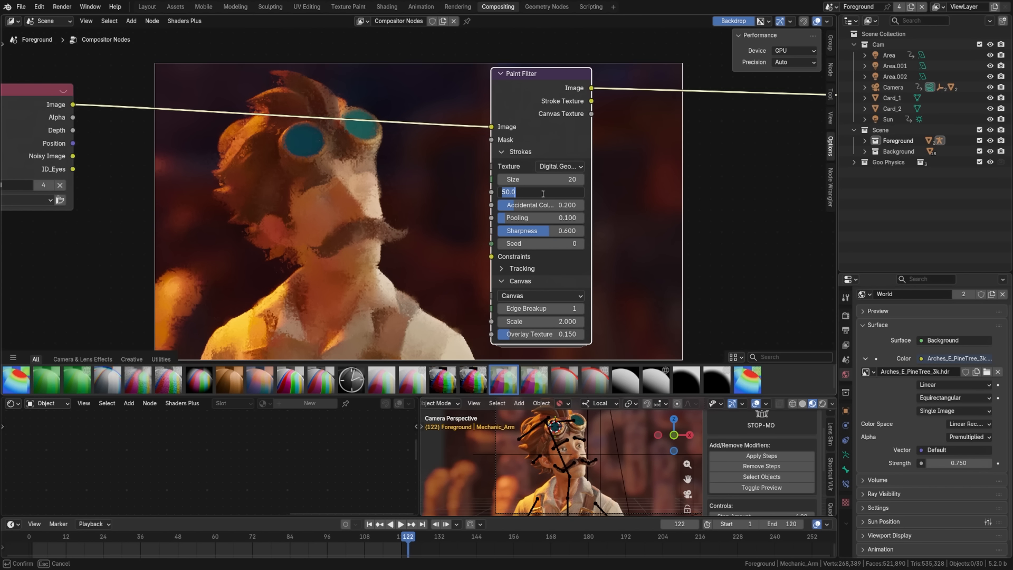
{"action": "type", "text": "4"}
{"action": "key", "text": "Return"}
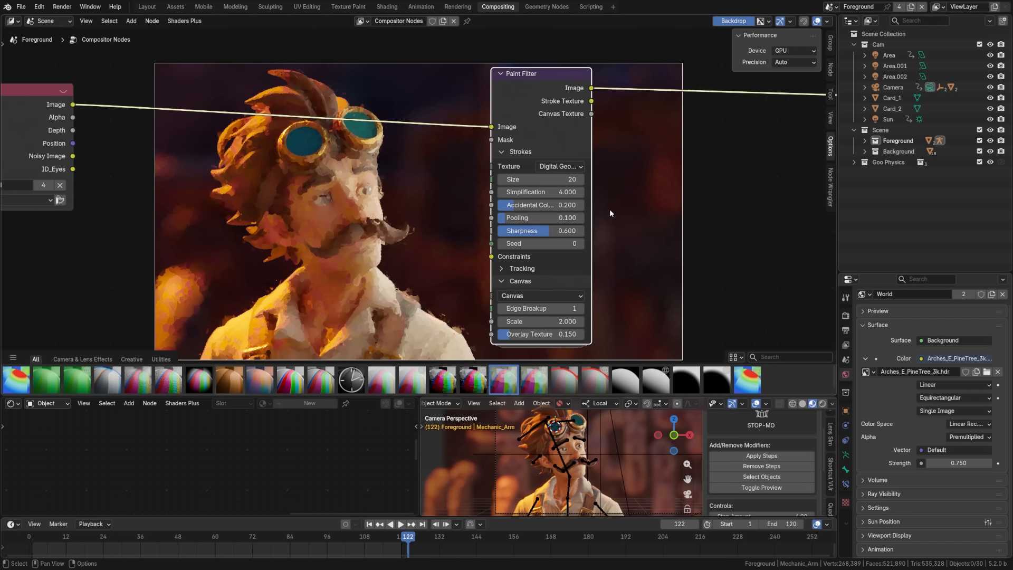
Widen the Paint Filter node, test Accidental Colors at 1.000 and set it back to 0.2
{"action": "mouse_move", "coordinate": [592, 209]}
{"action": "left_mouse_down"}
{"action": "mouse_move", "coordinate": [680, 211]}
{"action": "mouse_move", "coordinate": [623, 216]}
{"action": "left_mouse_up"}
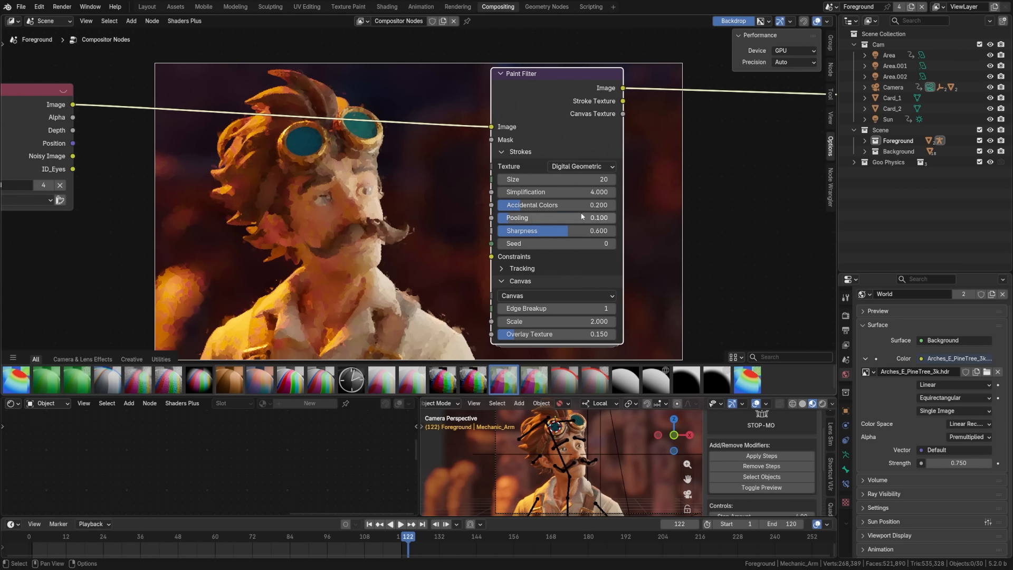
{"action": "left_click_drag", "start_coordinate": [533, 208], "coordinate": [628, 208]}
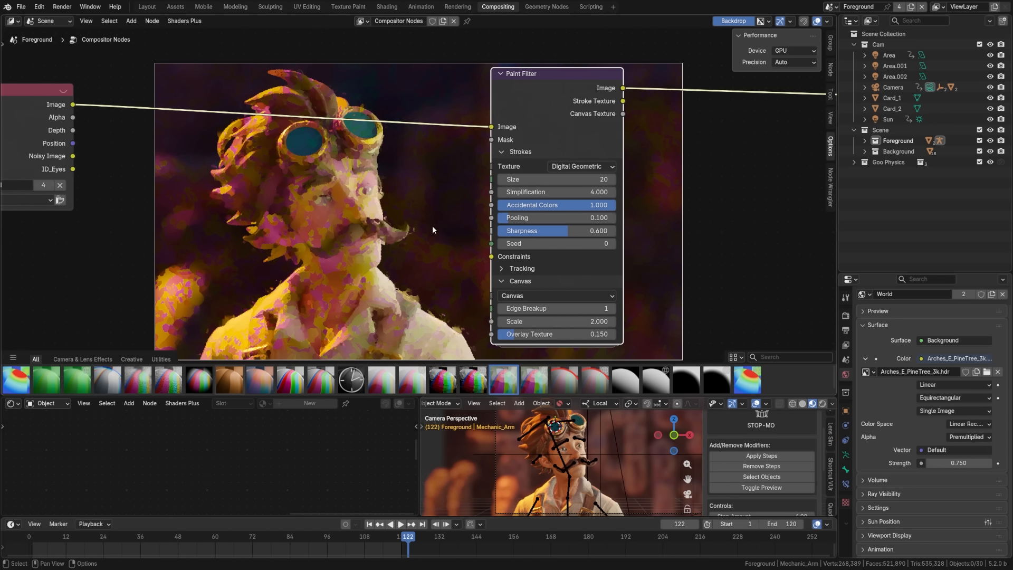
{"action": "double_click", "coordinate": [582, 205]}
{"action": "type", "text": ".2"}
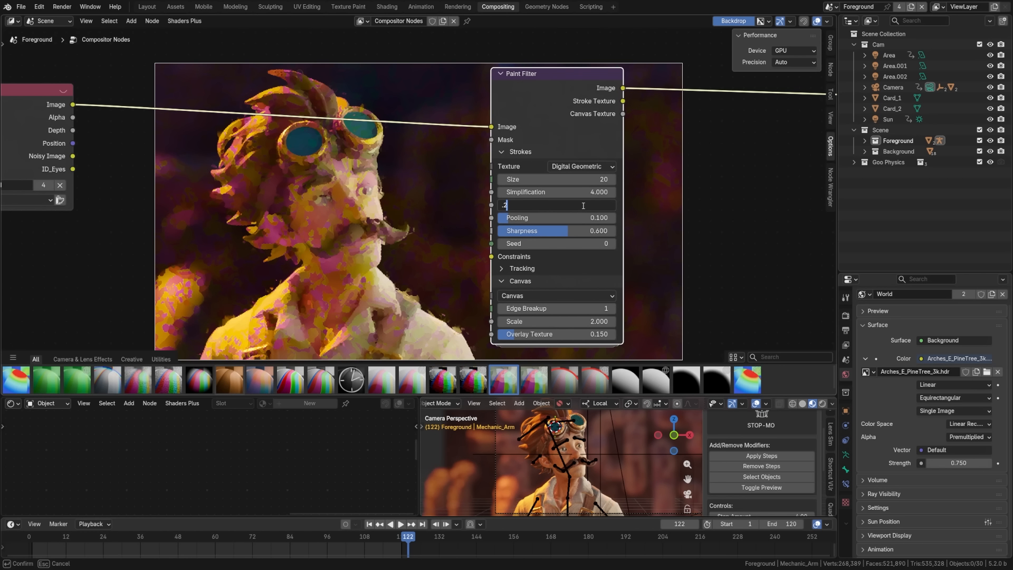
{"action": "key", "text": "Return"}
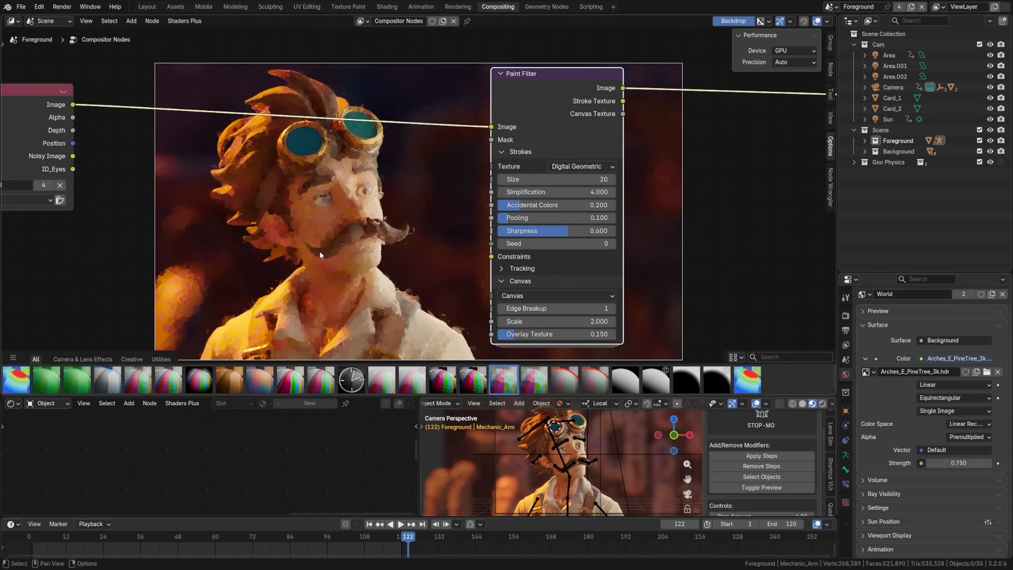
Test the Paint Filter's Pooling at 1.000 and set it to 0.2
{"action": "left_click_drag", "start_coordinate": [525, 217], "coordinate": [612, 217]}
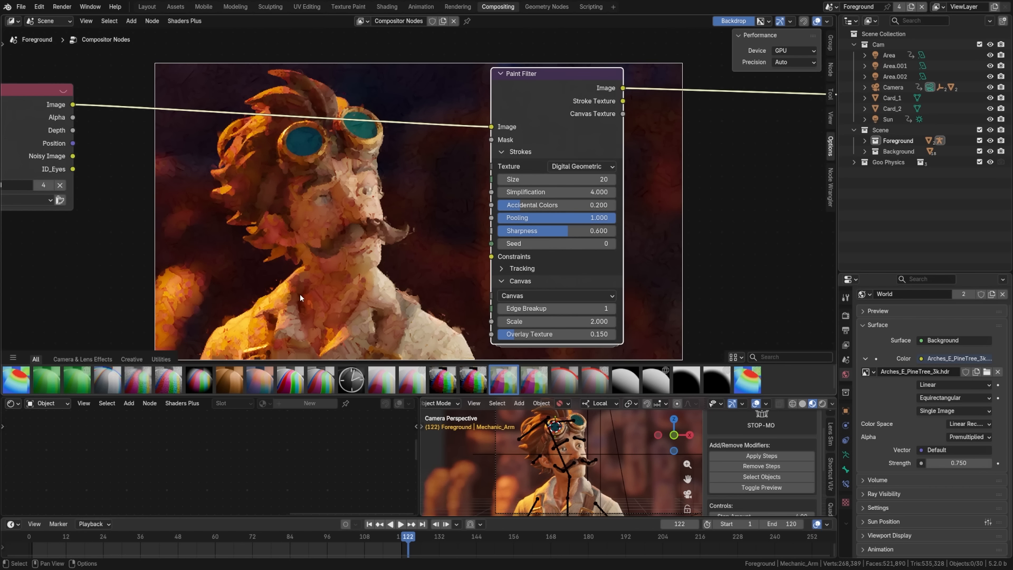
{"action": "left_click", "coordinate": [595, 218]}
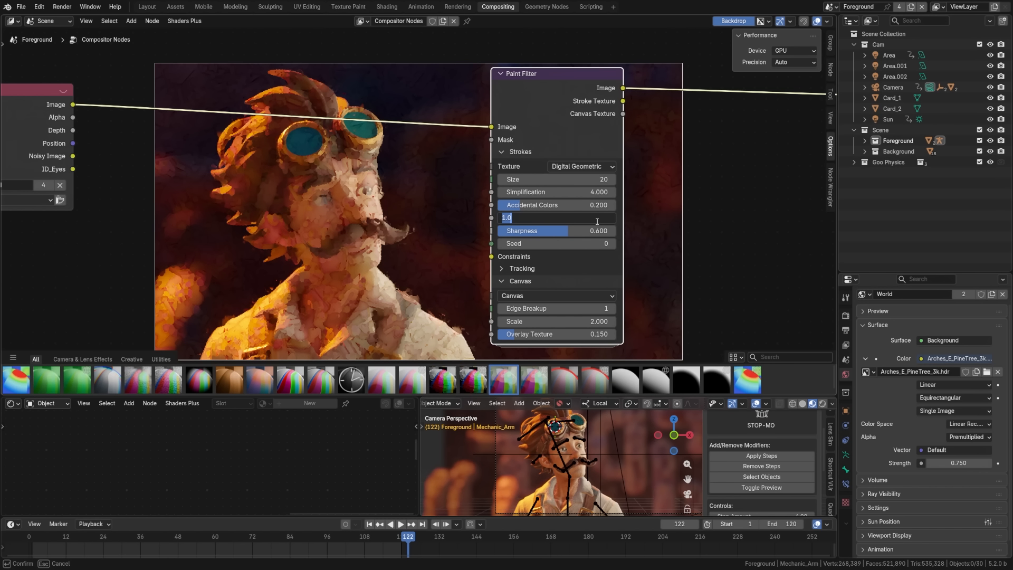
{"action": "type", "text": "0.2"}
{"action": "key", "text": "Return"}
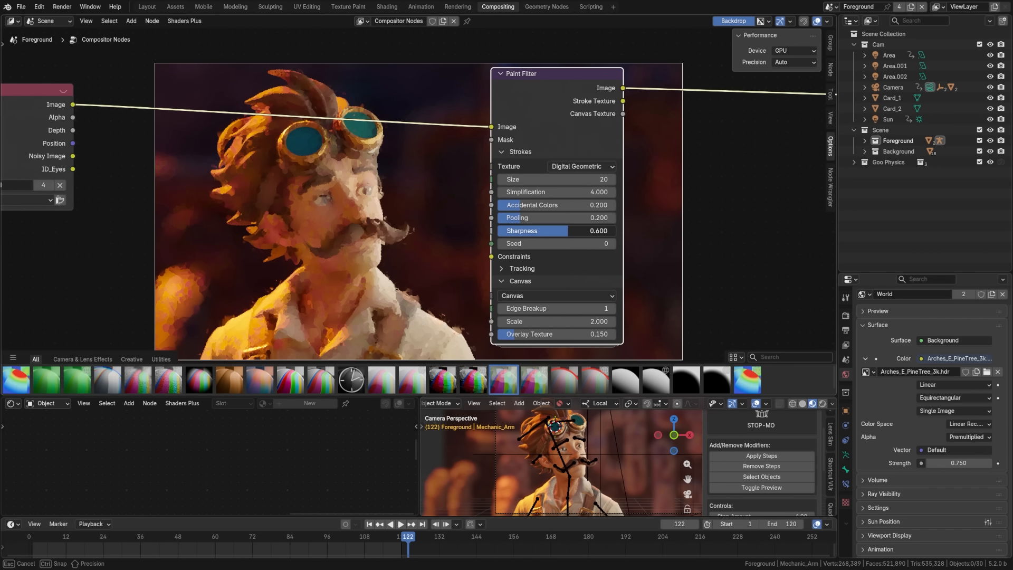
Test the Paint Filter's Sharpness at 1.000 and set it to 0.65
{"action": "left_click_drag", "start_coordinate": [559, 232], "coordinate": [584, 236]}
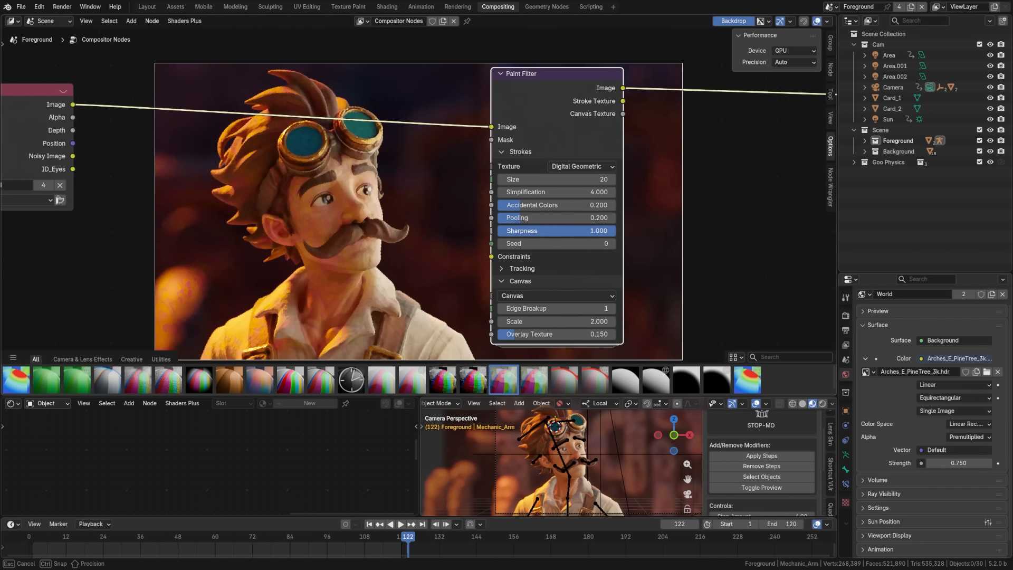
{"action": "mouse_move", "coordinate": [578, 231]}
{"action": "left_mouse_down"}
{"action": "mouse_move", "coordinate": [539, 232]}
{"action": "mouse_move", "coordinate": [573, 230]}
{"action": "left_mouse_up"}
{"action": "left_click", "coordinate": [574, 230]}
{"action": "type", "text": "0.65"}
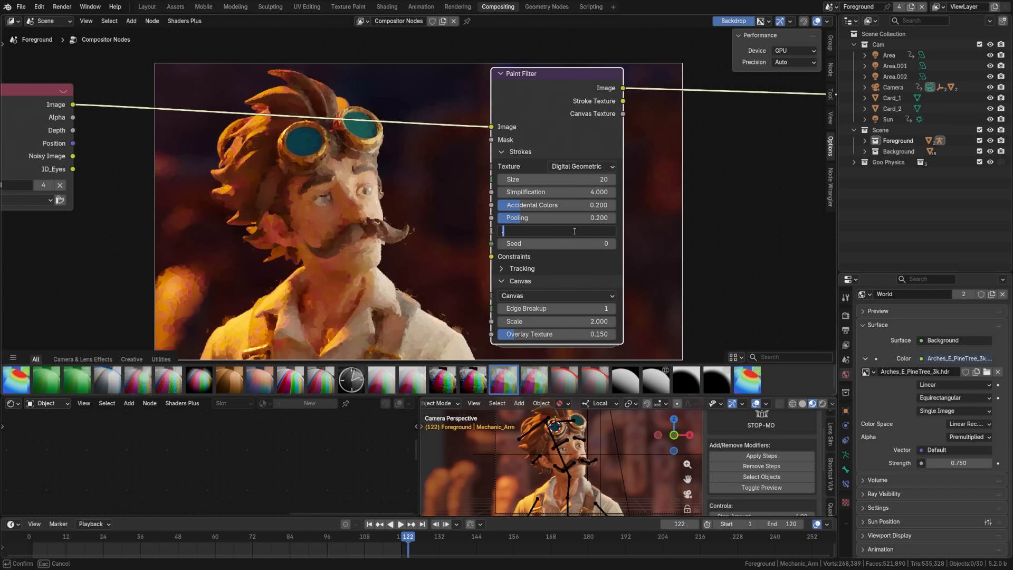
{"action": "key", "text": "Return"}
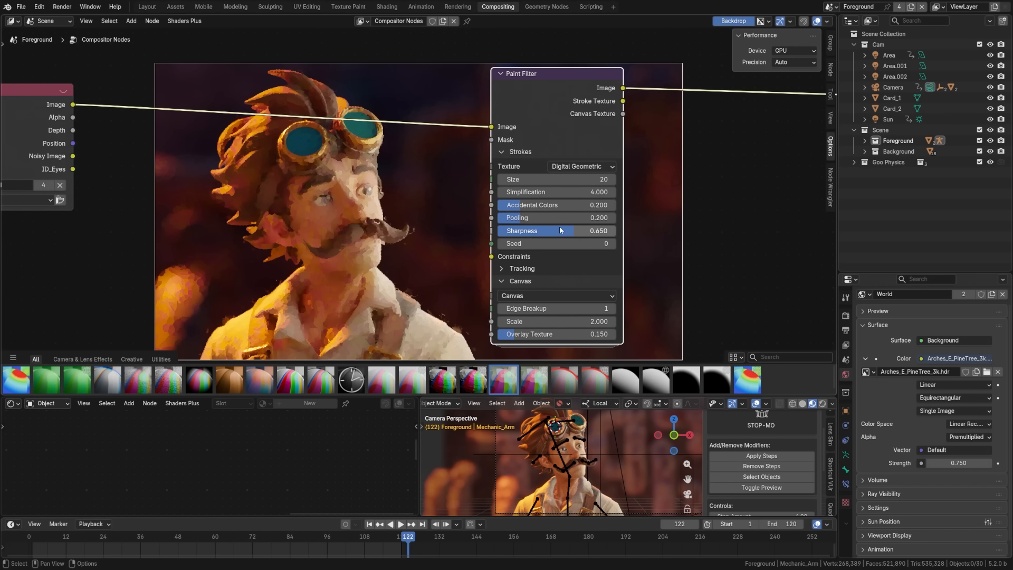
Test the Paint Filter's Seed at 1 and restore it to 0
{"action": "left_click", "coordinate": [611, 245]}
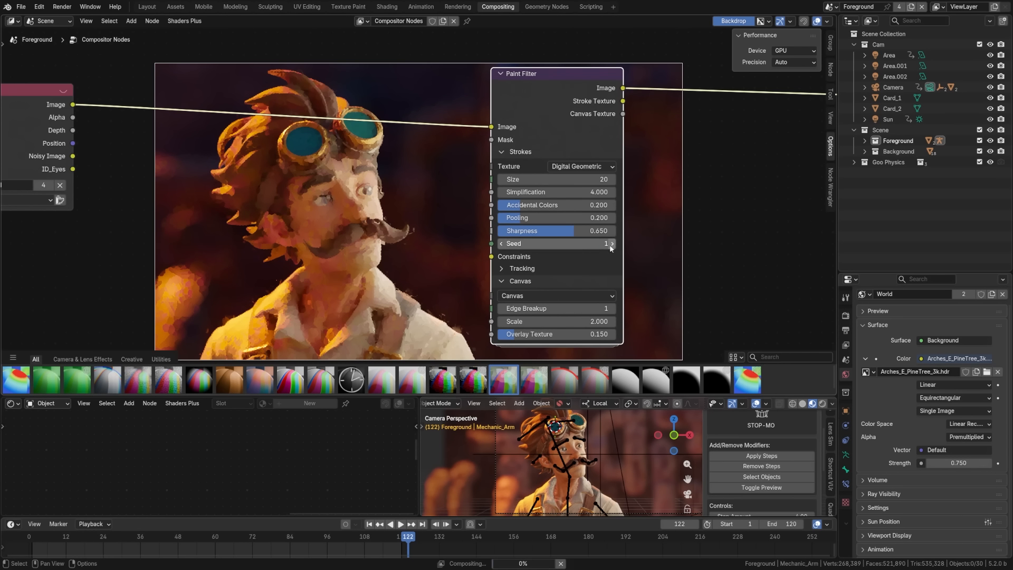
{"action": "left_click", "coordinate": [508, 245]}
{"action": "left_click", "coordinate": [498, 251]}
{"action": "left_click", "coordinate": [501, 244]}
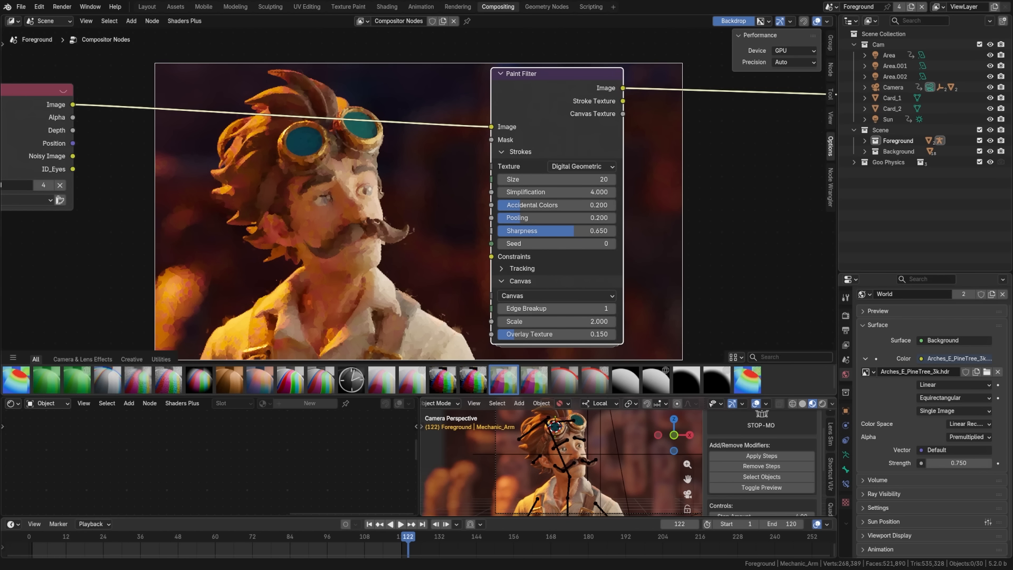
Try the Paper Rough and None textures in the Paint Filter's Canvas settings and return to Canvas
{"action": "left_click", "coordinate": [519, 280]}
{"action": "middle_click_drag", "start_coordinate": [513, 270], "coordinate": [537, 242]}
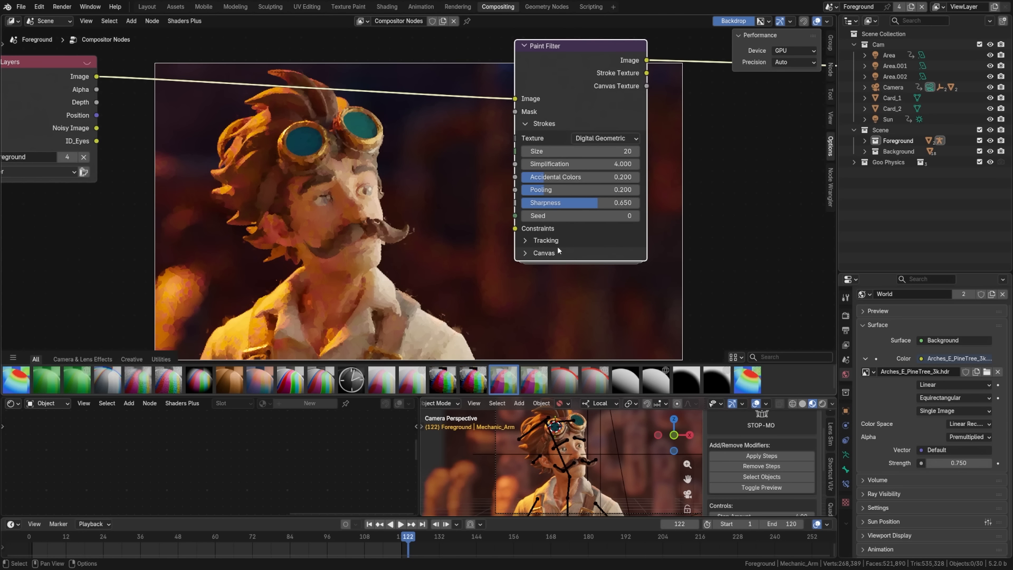
{"action": "left_click", "coordinate": [526, 254]}
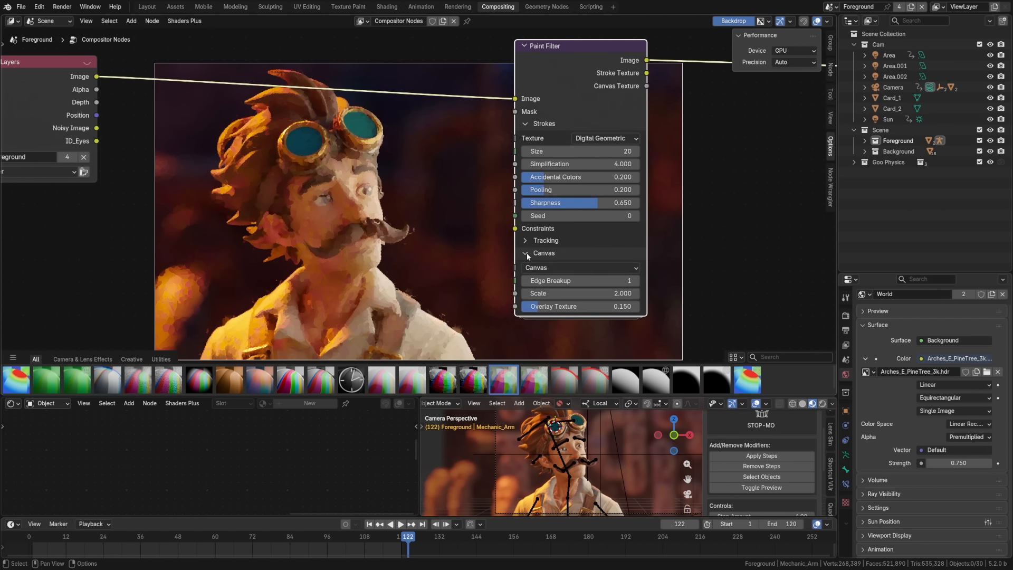
{"action": "left_click", "coordinate": [553, 269]}
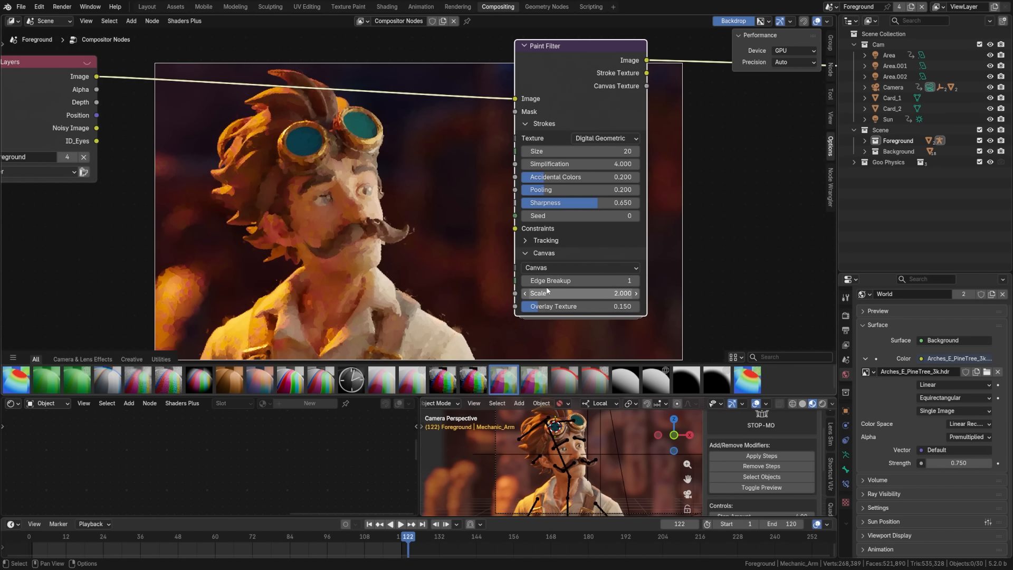
{"action": "left_click", "coordinate": [552, 270]}
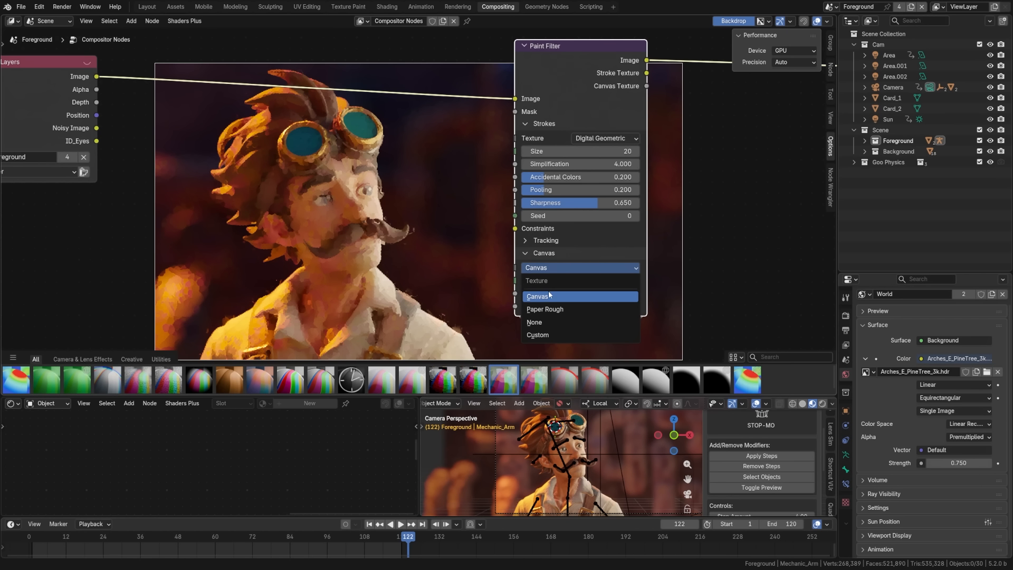
{"action": "left_click", "coordinate": [551, 307]}
{"action": "left_click", "coordinate": [551, 268]}
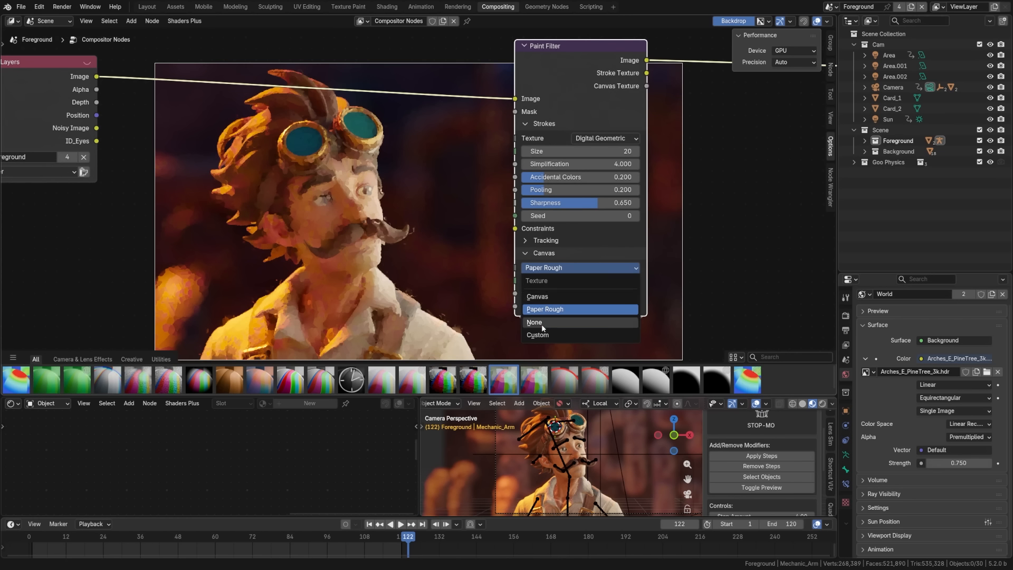
{"action": "left_click", "coordinate": [538, 322]}
{"action": "left_click", "coordinate": [556, 267]}
{"action": "left_click", "coordinate": [543, 296]}
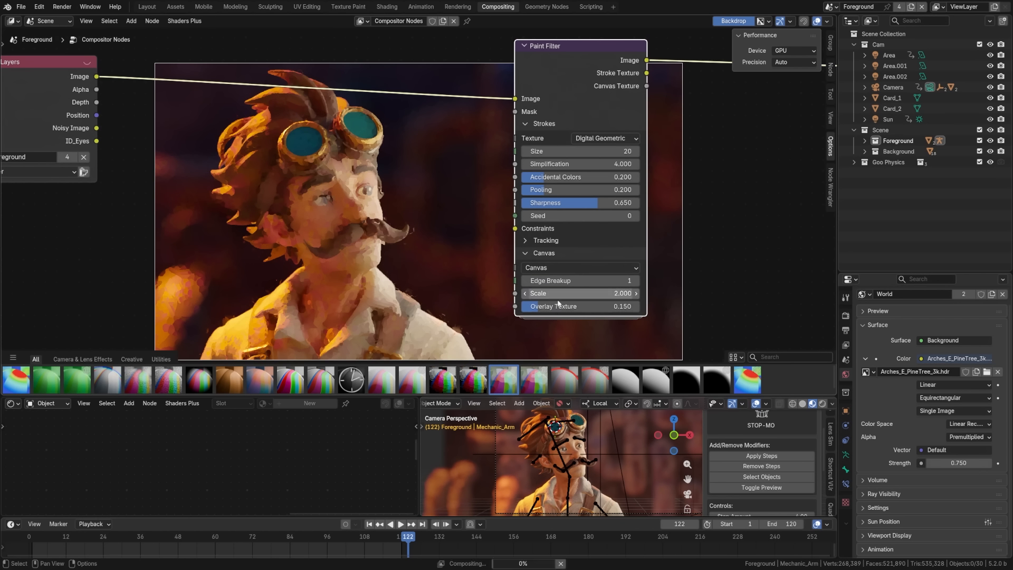
Set the Paint Filter's Overlay Texture to 1.000 with the Paper Rough canvas texture and vary the texture's Scale
{"action": "left_click_drag", "start_coordinate": [556, 306], "coordinate": [390, 310]}
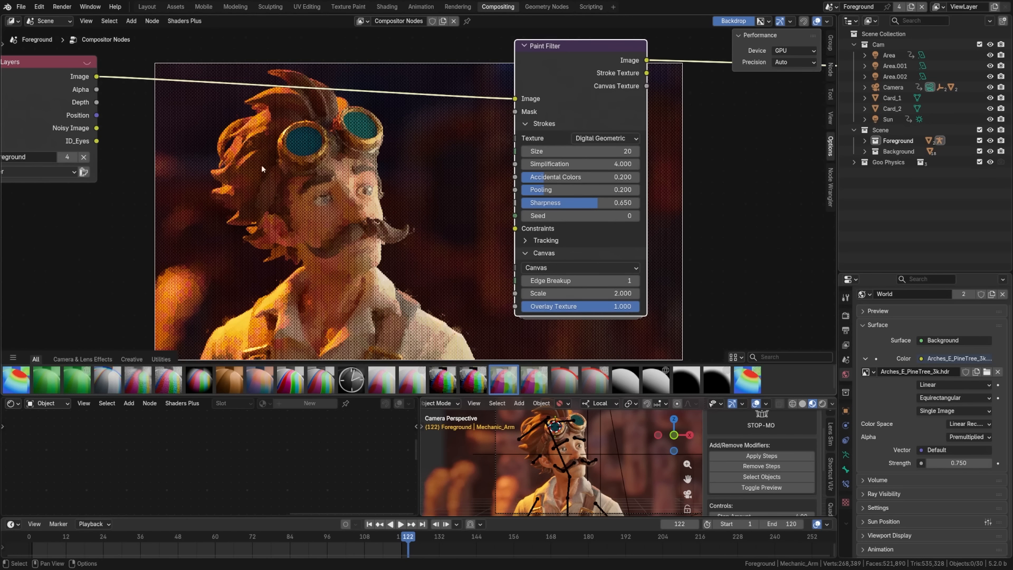
{"action": "left_click", "coordinate": [550, 265]}
{"action": "left_click", "coordinate": [549, 310]}
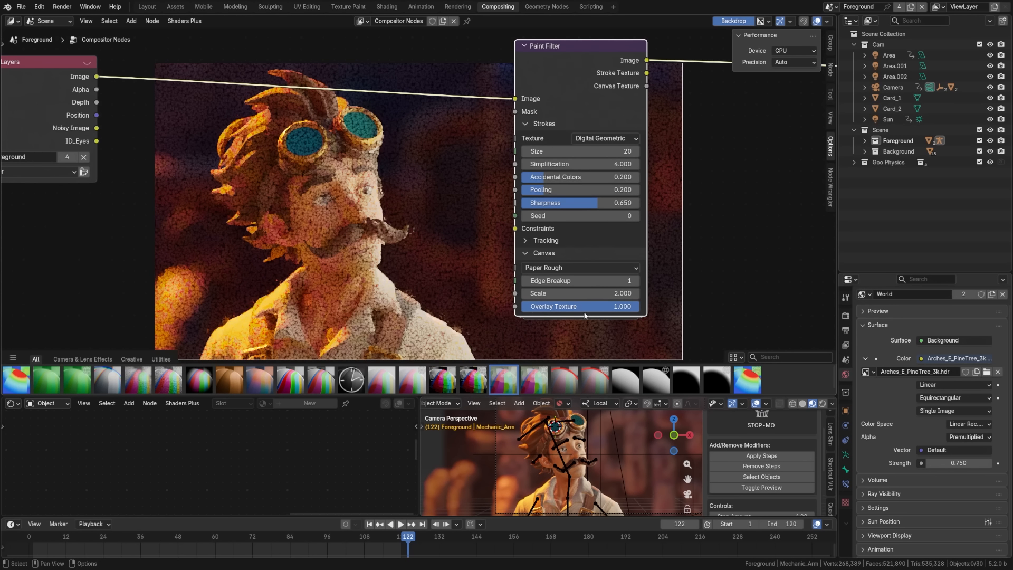
{"action": "mouse_move", "coordinate": [574, 294]}
{"action": "left_mouse_down"}
{"action": "mouse_move", "coordinate": [606, 293]}
{"action": "mouse_move", "coordinate": [574, 296]}
{"action": "mouse_move", "coordinate": [586, 280]}
{"action": "left_mouse_up"}
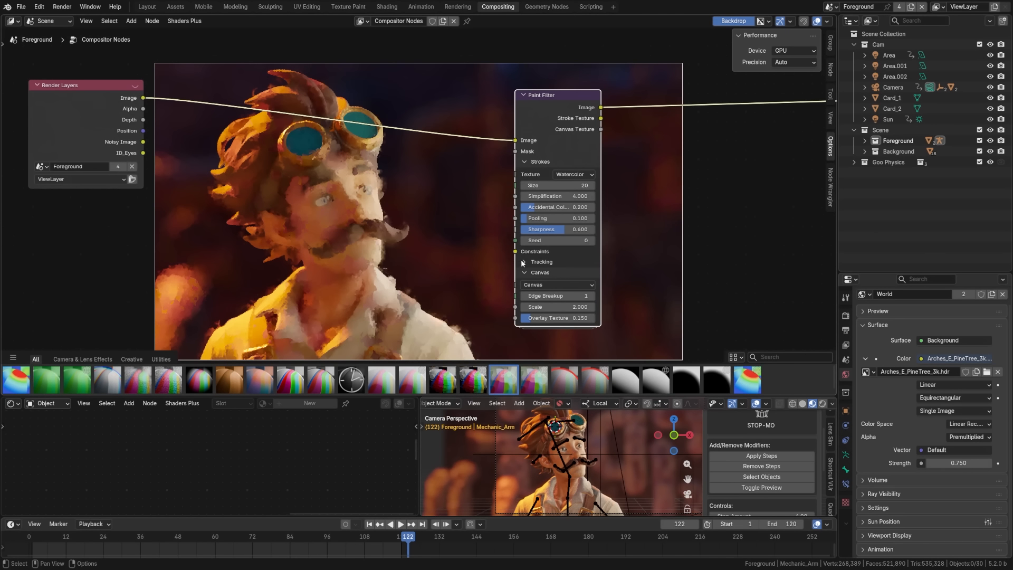
Reveal the Paint Filter's Tracking settings and enable Use Tracking
{"action": "left_click", "coordinate": [523, 262]}
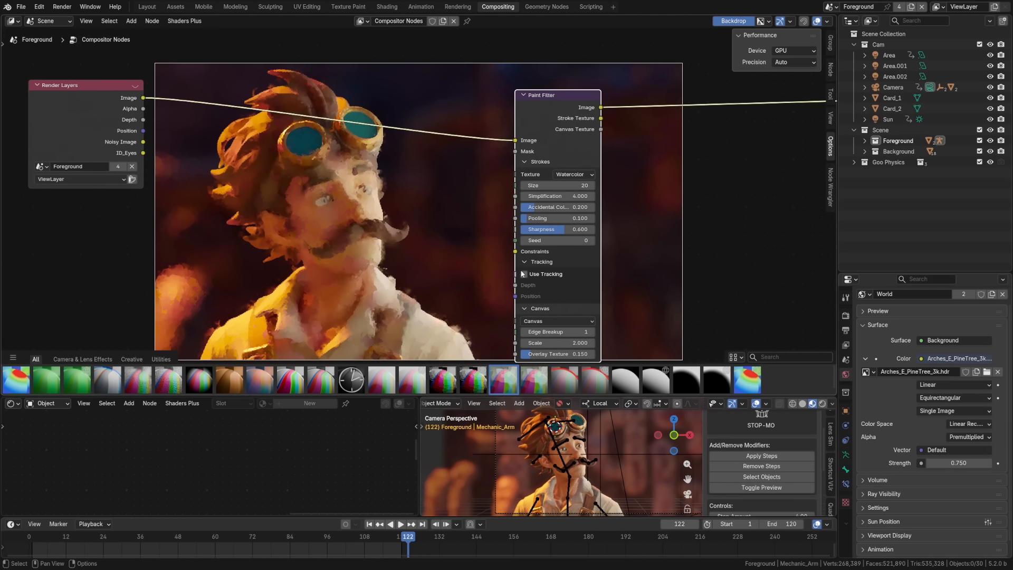
{"action": "left_click", "coordinate": [524, 274]}
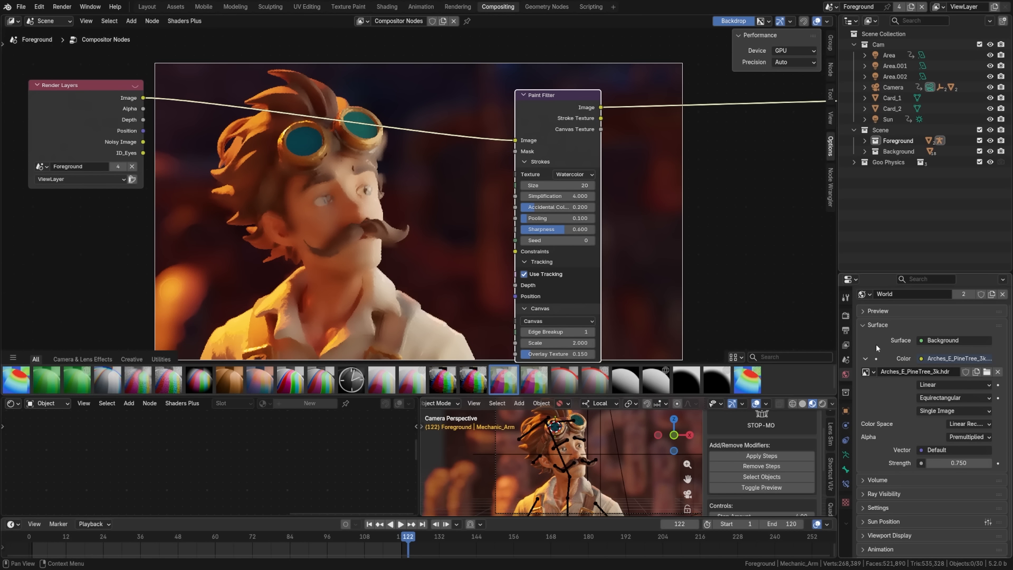
Check the view layer's Data passes and inspect the Render Layers node's Depth pass through the Viewer node
{"action": "left_click", "coordinate": [845, 344]}
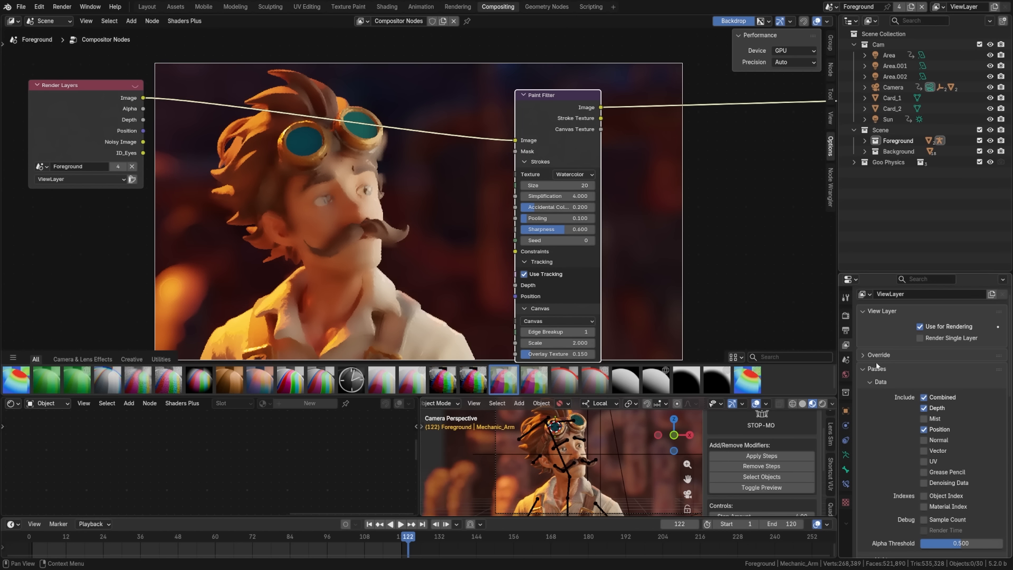
{"action": "scroll", "coordinate": [898, 419], "scroll_direction": "down", "scroll_amount": 4}
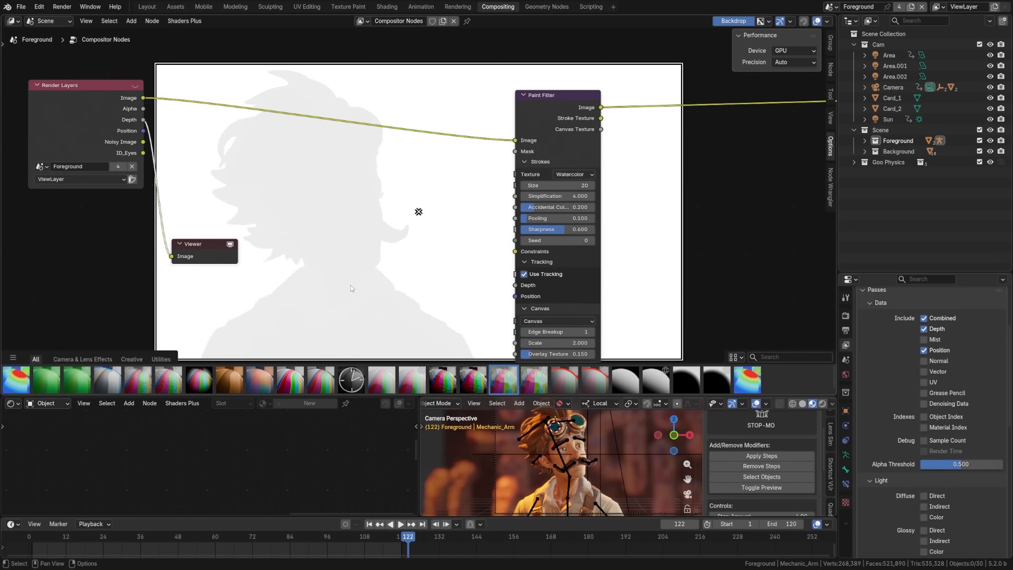
{"action": "left_click_drag", "start_coordinate": [199, 248], "coordinate": [220, 249]}
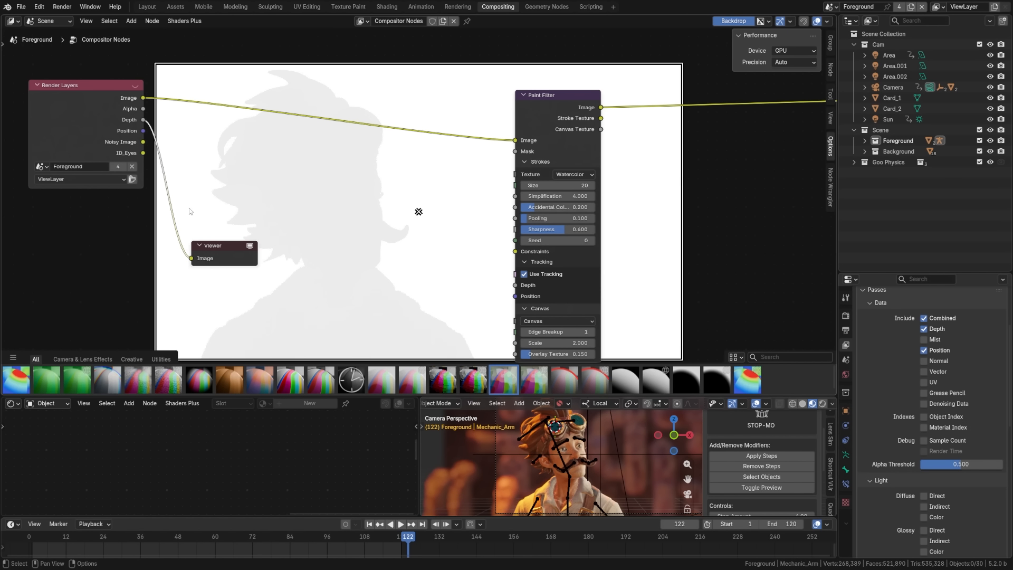
{"action": "left_click", "coordinate": [159, 174], "text": "ctrl+shift"}
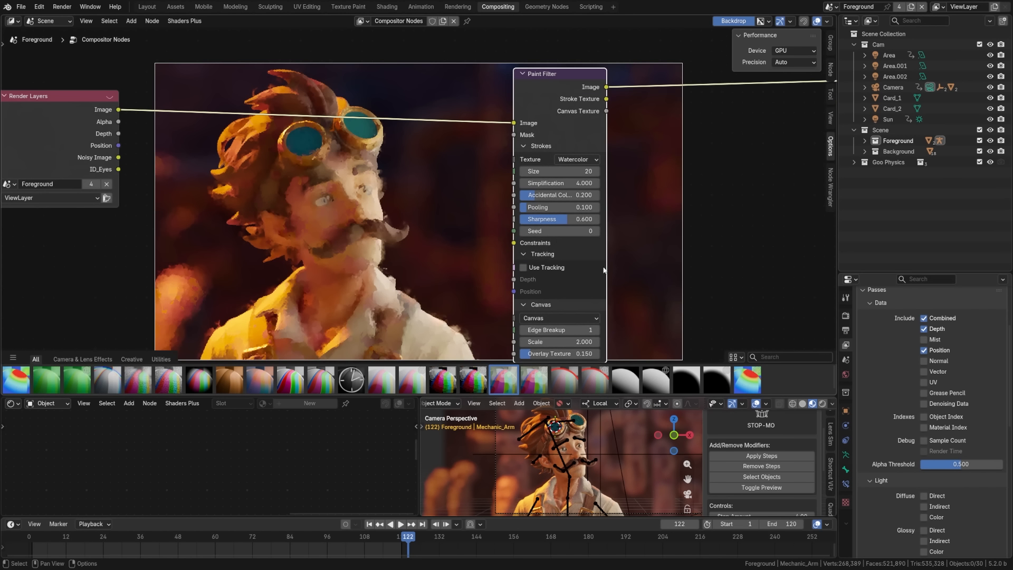
Enable Use Tracking and connect the Render Layers Depth and Position outputs to the matching Paint Filter inputs
{"action": "left_click", "coordinate": [525, 268]}
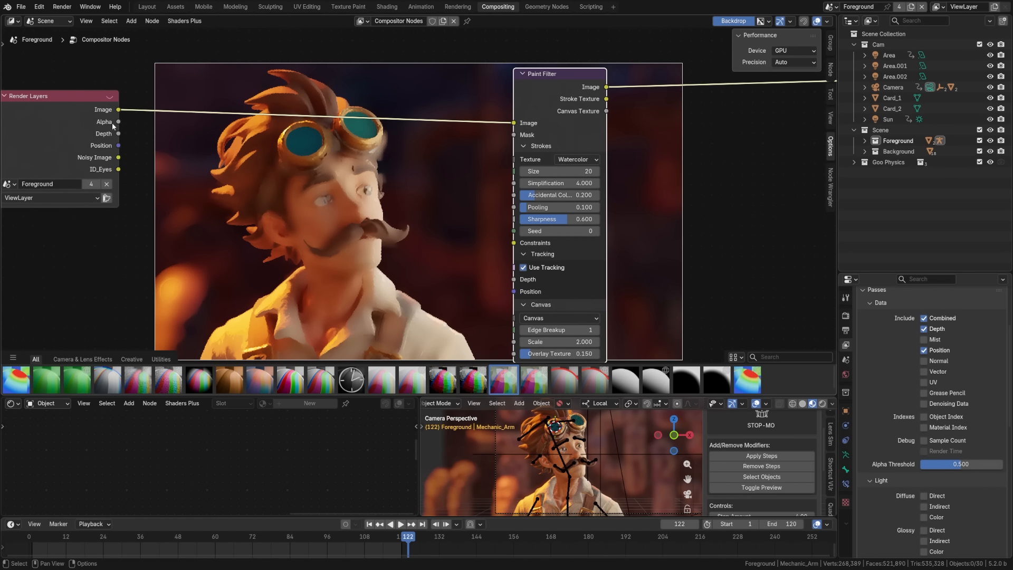
{"action": "mouse_move", "coordinate": [120, 133]}
{"action": "left_mouse_down"}
{"action": "mouse_move", "coordinate": [235, 187]}
{"action": "mouse_move", "coordinate": [513, 279]}
{"action": "left_mouse_up"}
{"action": "left_click_drag", "start_coordinate": [118, 145], "coordinate": [514, 291]}
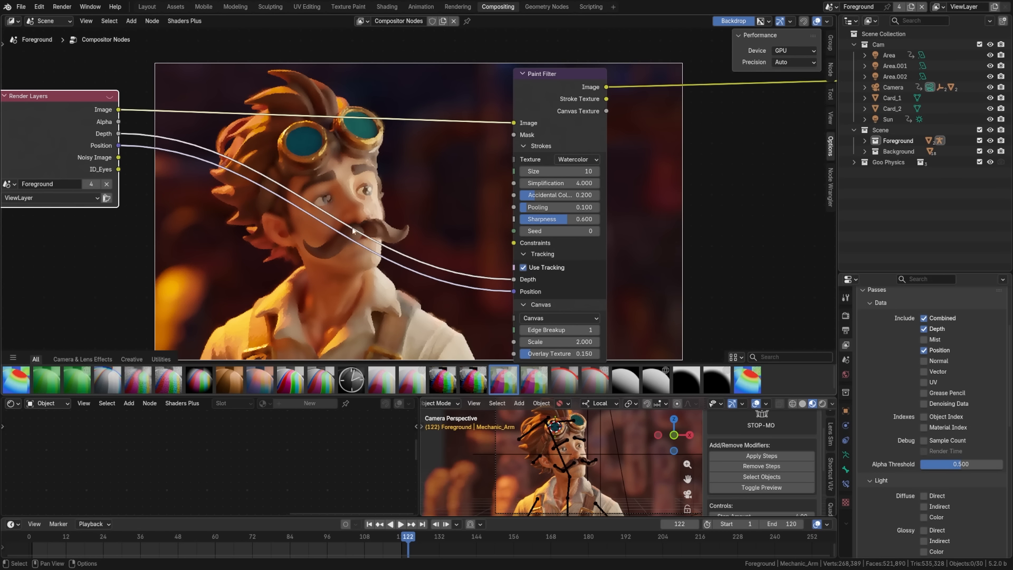
Disconnect the Depth link from the Paint Filter, reconnect it and disconnect it again to compare the tracked strokes
{"action": "mouse_move", "coordinate": [514, 279]}
{"action": "left_mouse_down"}
{"action": "mouse_move", "coordinate": [346, 195]}
{"action": "mouse_move", "coordinate": [311, 191]}
{"action": "left_mouse_up"}
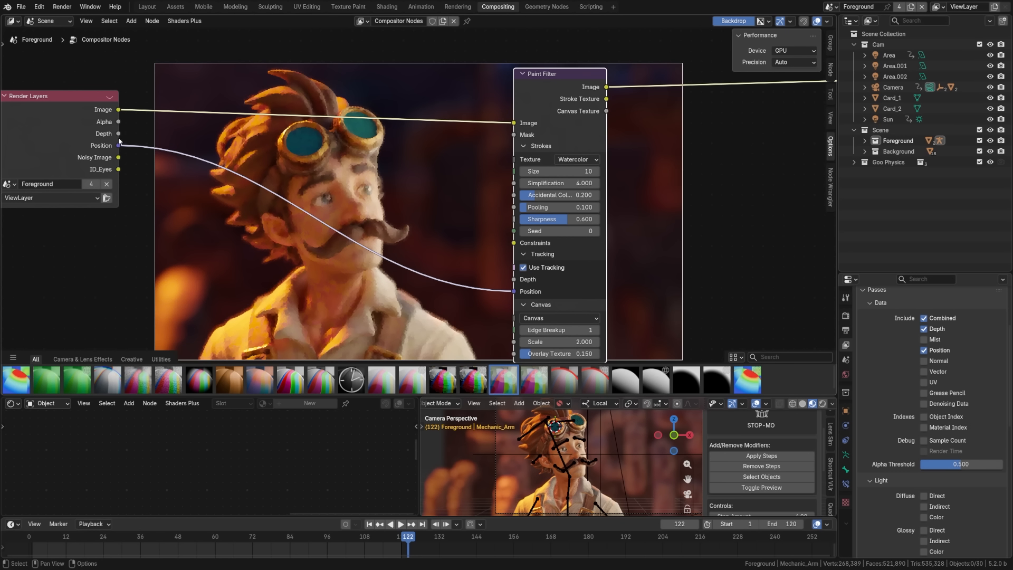
{"action": "mouse_move", "coordinate": [118, 134]}
{"action": "left_mouse_down"}
{"action": "mouse_move", "coordinate": [204, 147]}
{"action": "mouse_move", "coordinate": [513, 279]}
{"action": "left_mouse_up"}
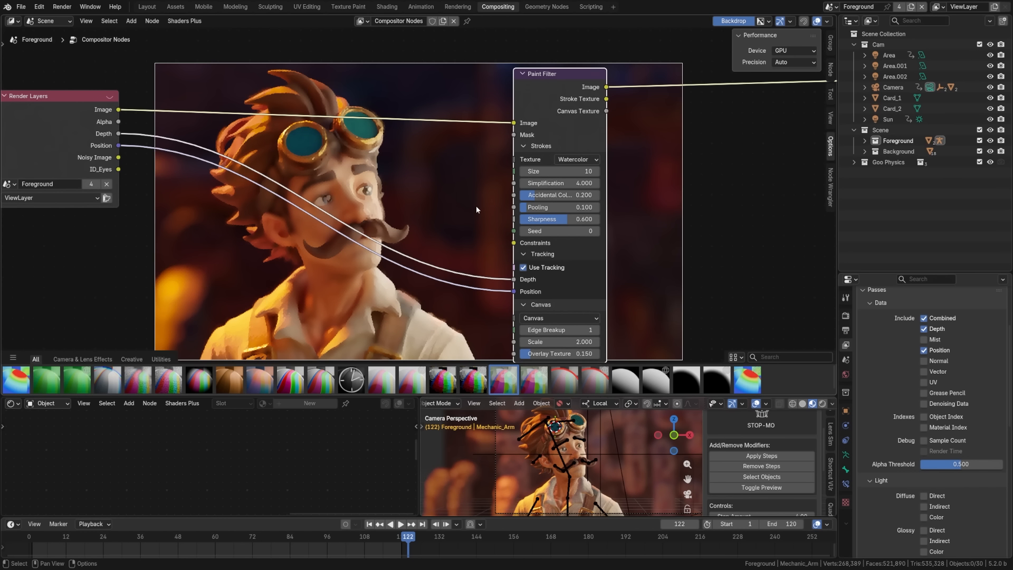
{"action": "left_click_drag", "start_coordinate": [515, 279], "coordinate": [325, 278]}
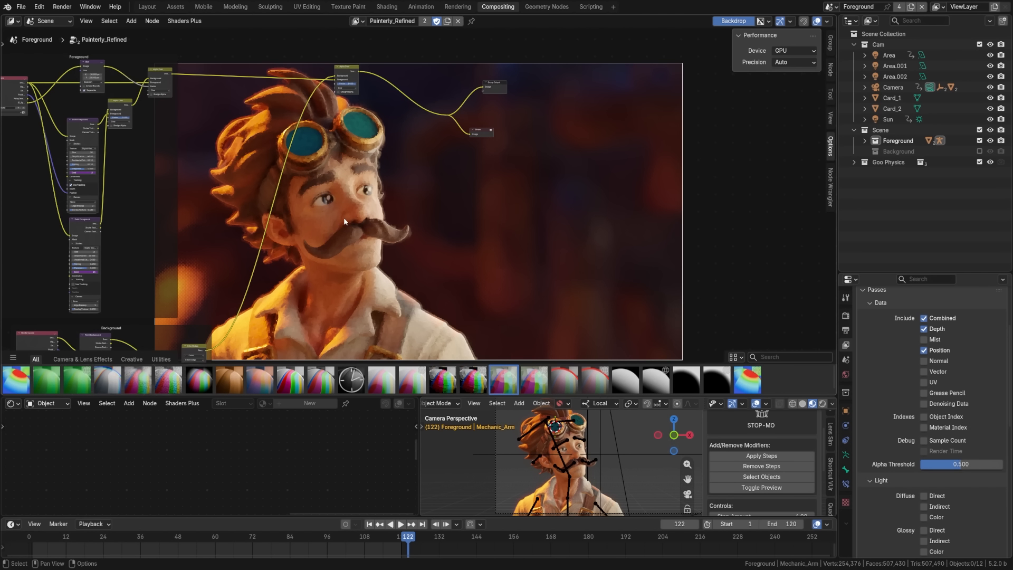
Examine the painterly result on the character's face in the enlarged backdrop of the Painterly_Refined node tree
{"action": "key", "text": "v"}
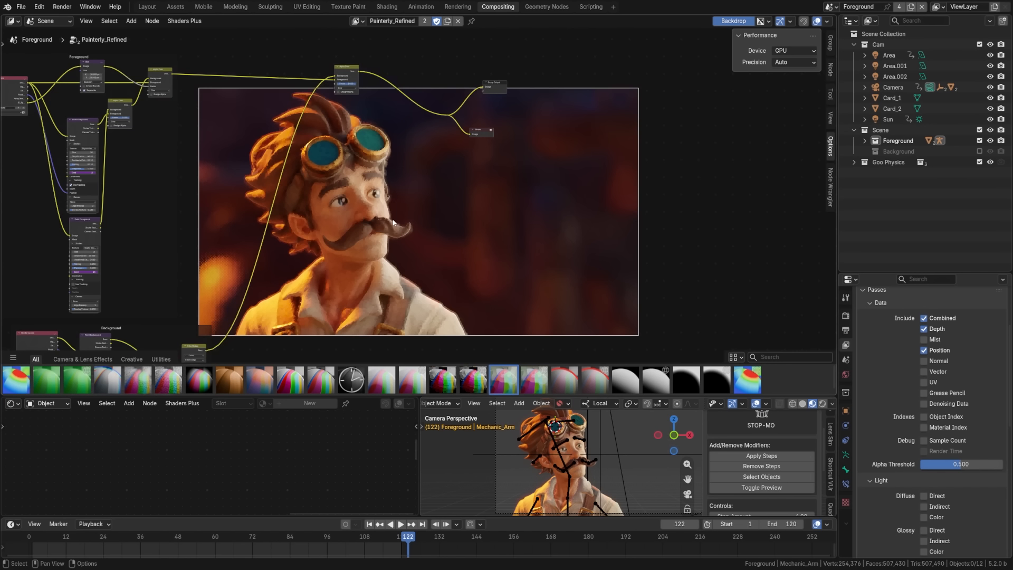
{"action": "key", "text": "alt+v"}
{"action": "key", "text": "alt+v"}
{"action": "key", "text": "alt+v"}
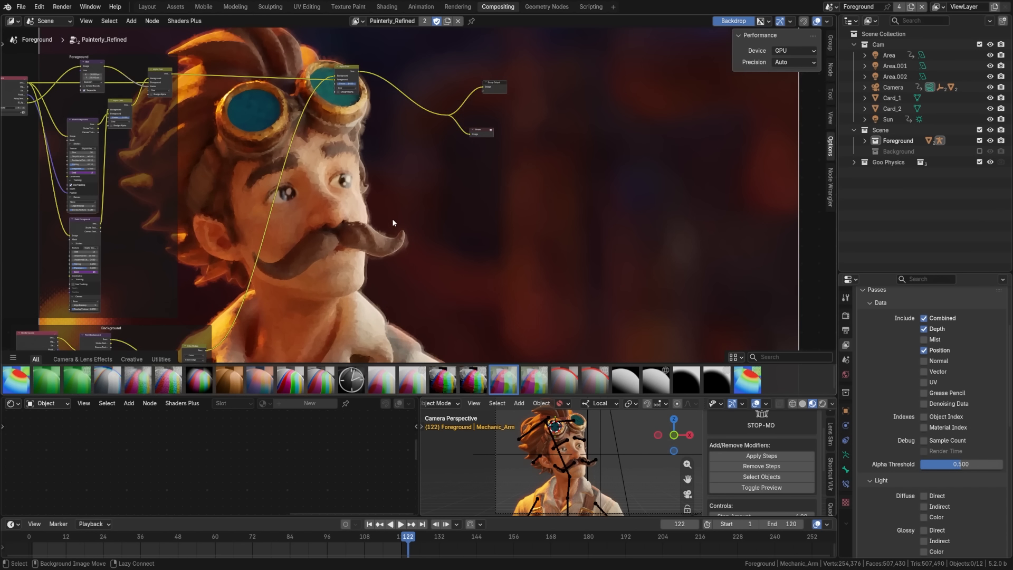
{"action": "middle_click_drag", "start_coordinate": [305, 197], "coordinate": [201, 196]}
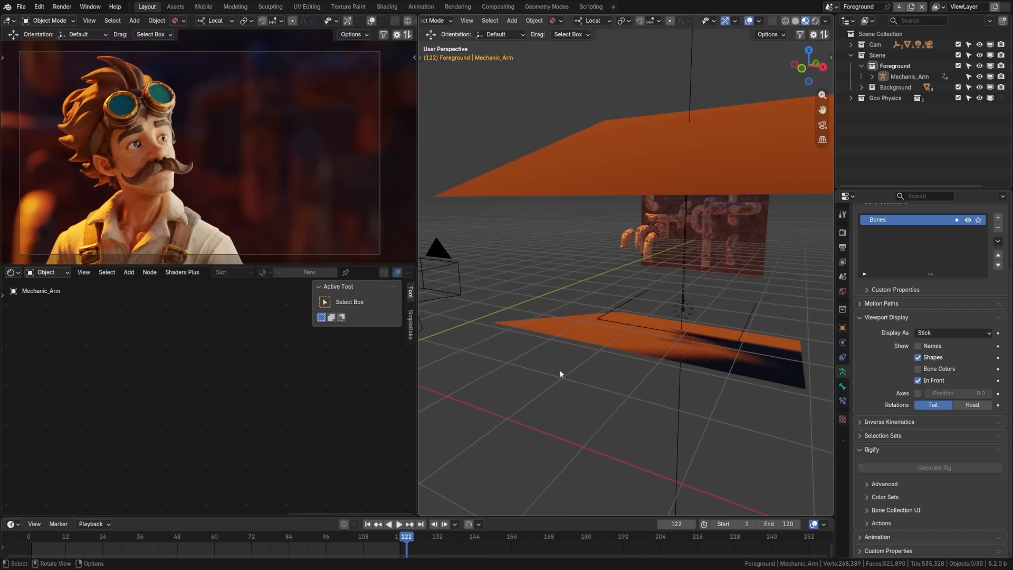
Inspect the 3D layout of the character and background set, and collapse the Foreground collection in the outliner
{"action": "middle_click_drag", "start_coordinate": [559, 369], "coordinate": [631, 372]}
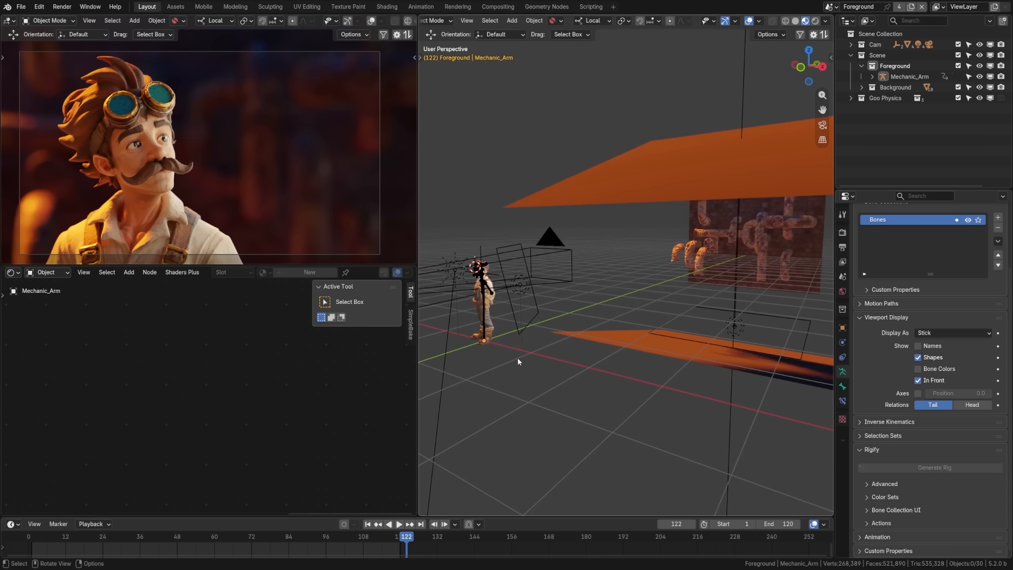
{"action": "scroll", "coordinate": [487, 352], "scroll_direction": "up", "scroll_amount": 4}
{"action": "middle_click_drag", "start_coordinate": [487, 353], "coordinate": [459, 336], "text": "shift"}
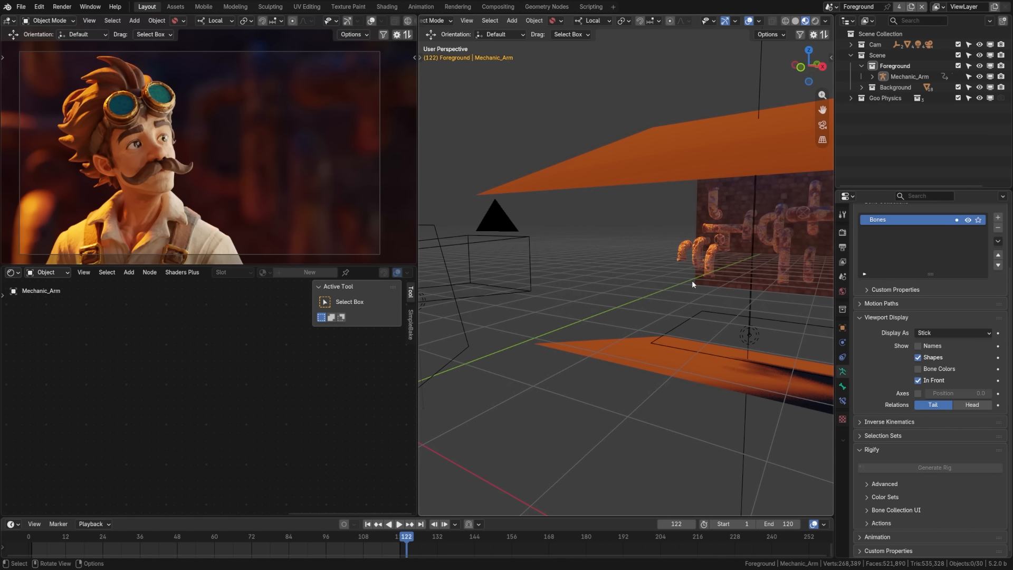
{"action": "left_click", "coordinate": [862, 66]}
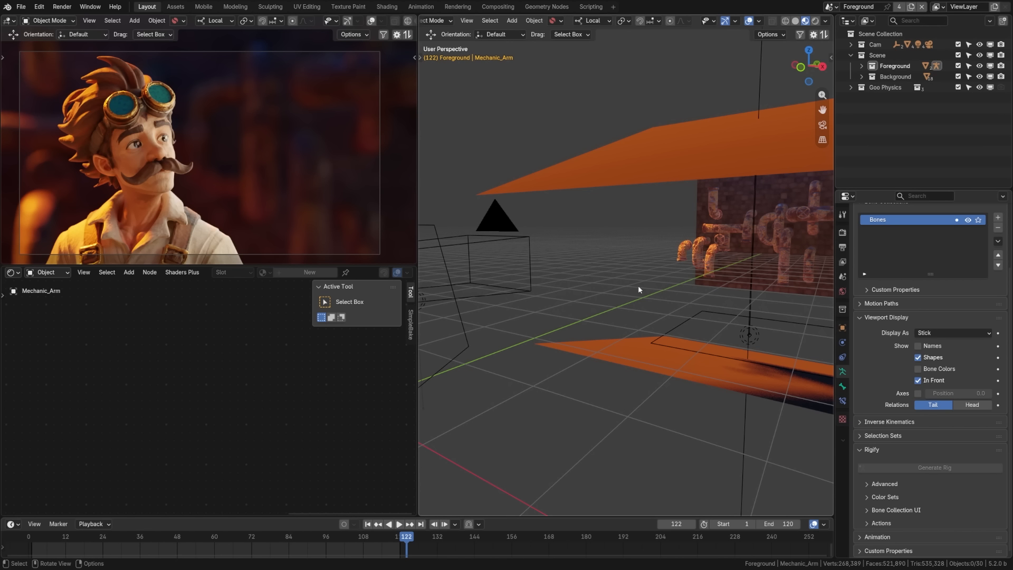
{"action": "middle_click_drag", "start_coordinate": [566, 316], "coordinate": [637, 279], "text": "shift"}
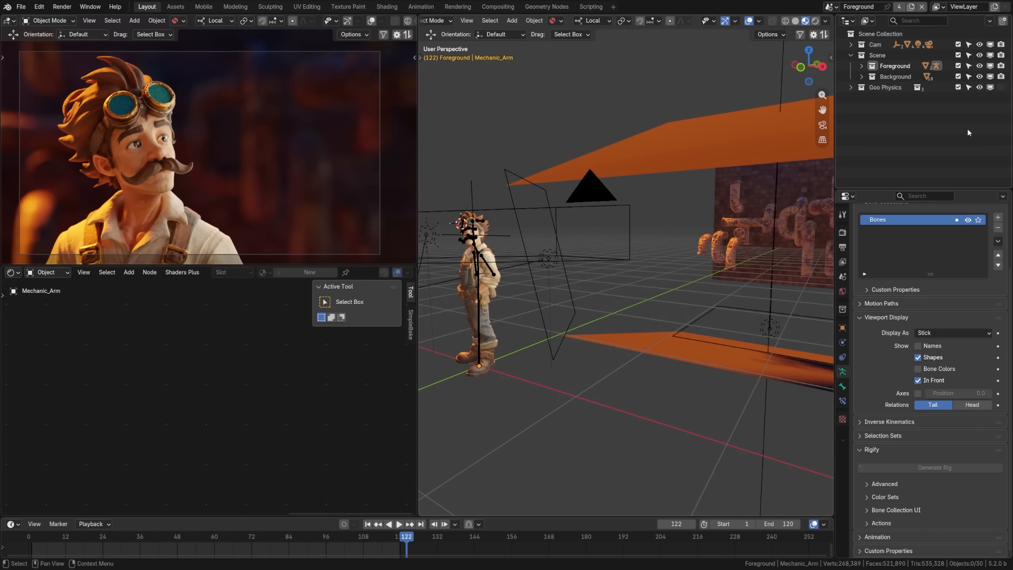
Exclude and re-include the Foreground collection, and exclude the Background collection from the view layer
{"action": "left_click", "coordinate": [958, 67]}
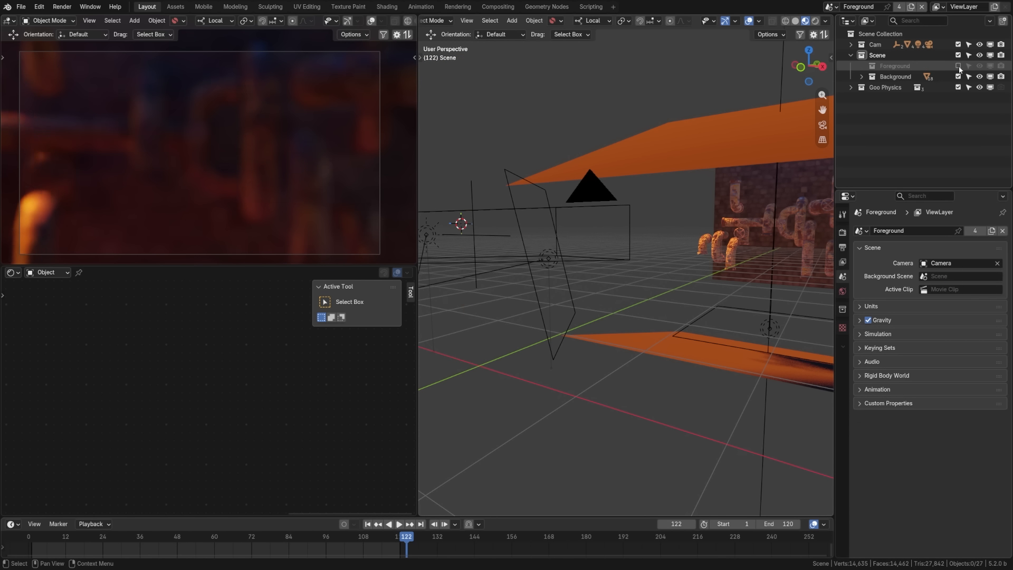
{"action": "left_click", "coordinate": [958, 67]}
{"action": "left_click", "coordinate": [892, 77]}
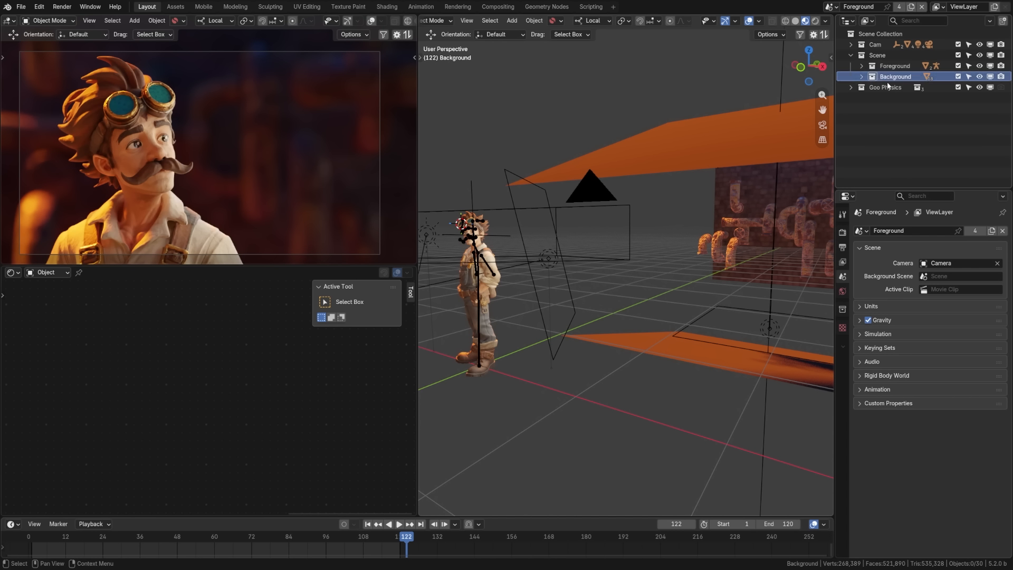
{"action": "left_click", "coordinate": [959, 77]}
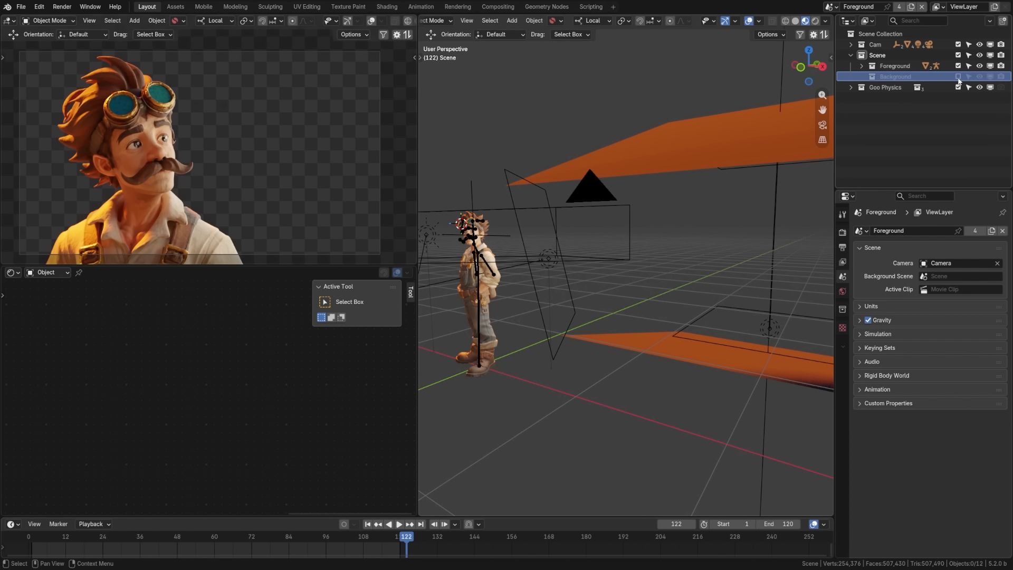
Re-include the Background collection, collapse the Scene collection, and exclude and re-include the Cam collection
{"action": "left_click", "coordinate": [958, 77]}
{"action": "left_click", "coordinate": [851, 55]}
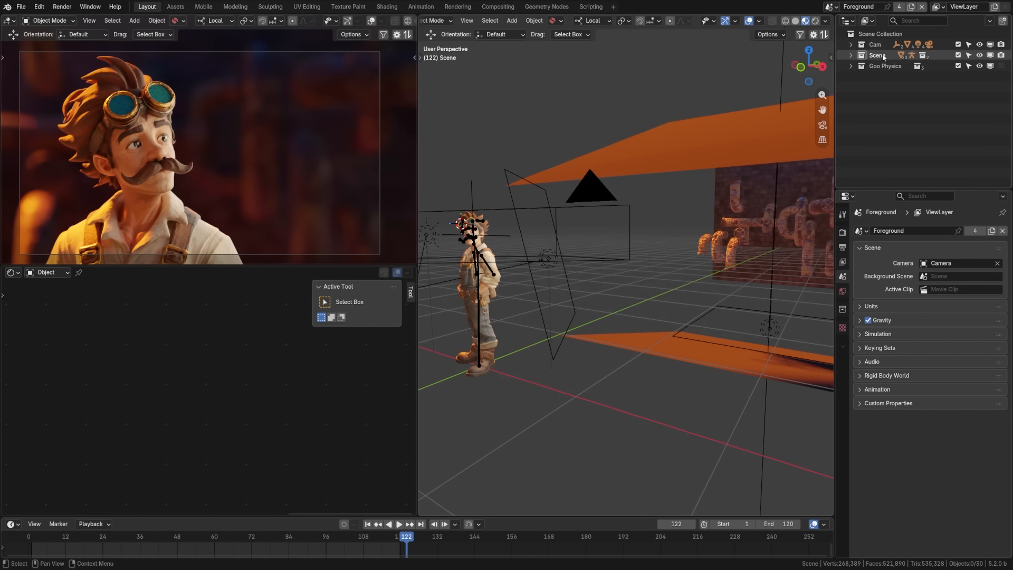
{"action": "left_click", "coordinate": [958, 44]}
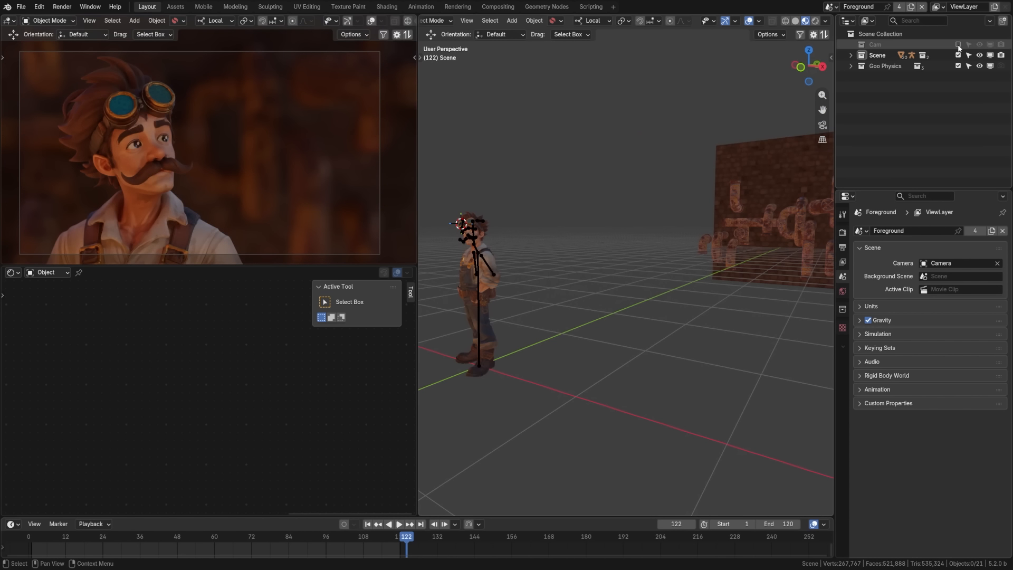
{"action": "left_click", "coordinate": [959, 44]}
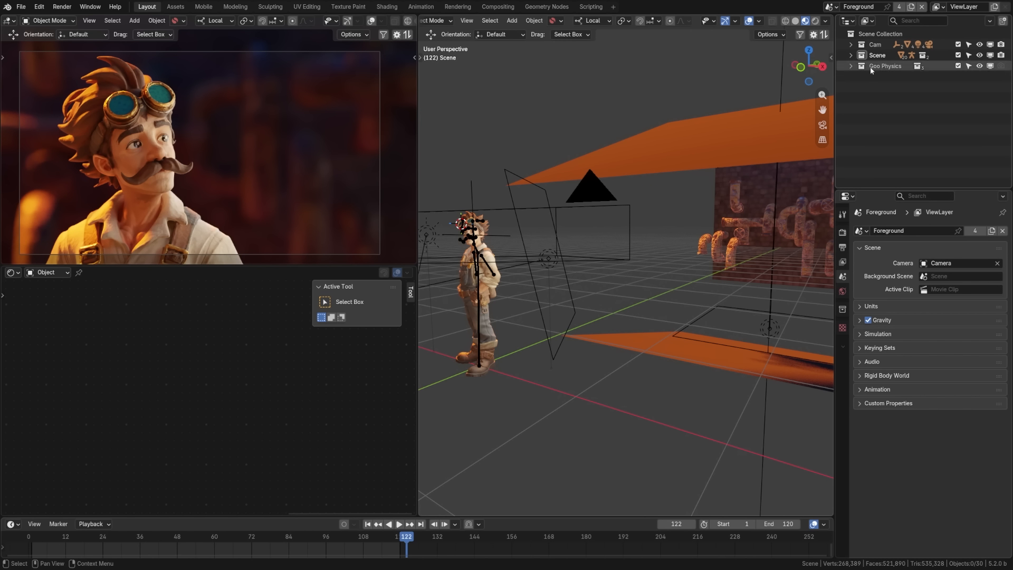
Expand the Scene collection and exclude its Background collection from the Foreground scene's view layer
{"action": "left_click", "coordinate": [850, 56]}
{"action": "left_click", "coordinate": [896, 77]}
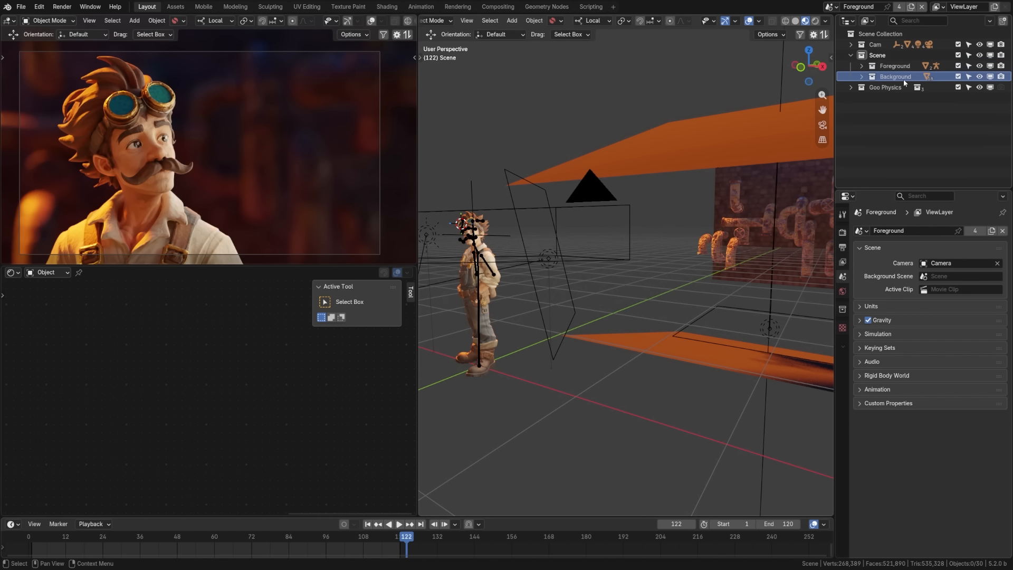
{"action": "left_click", "coordinate": [831, 7]}
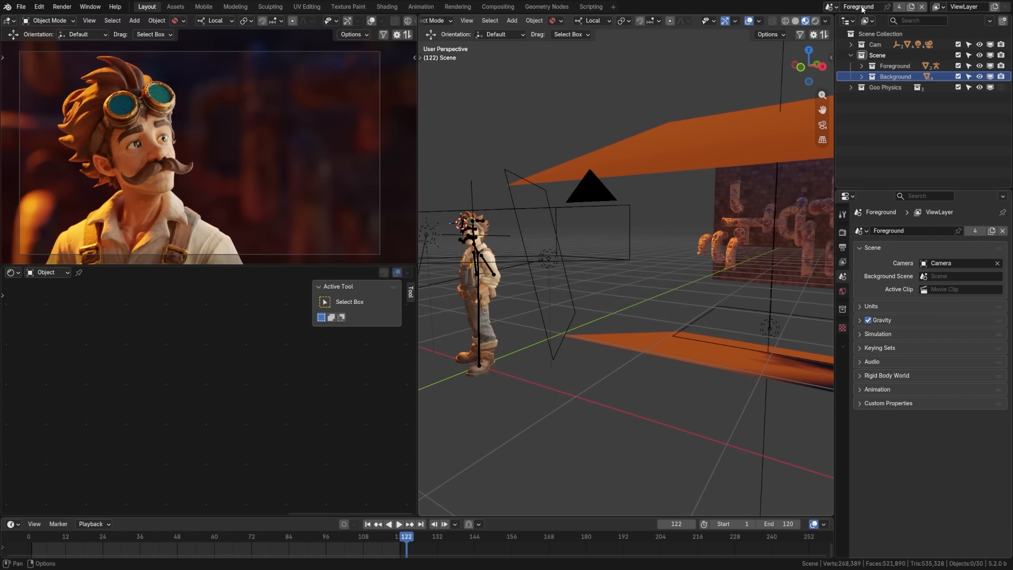
{"action": "left_click", "coordinate": [863, 7]}
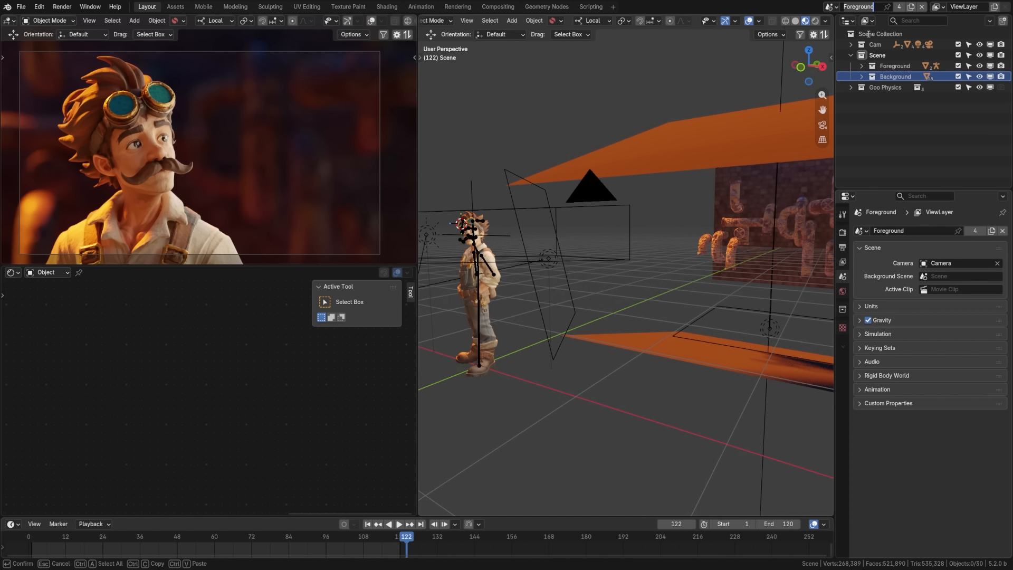
{"action": "left_click", "coordinate": [895, 109]}
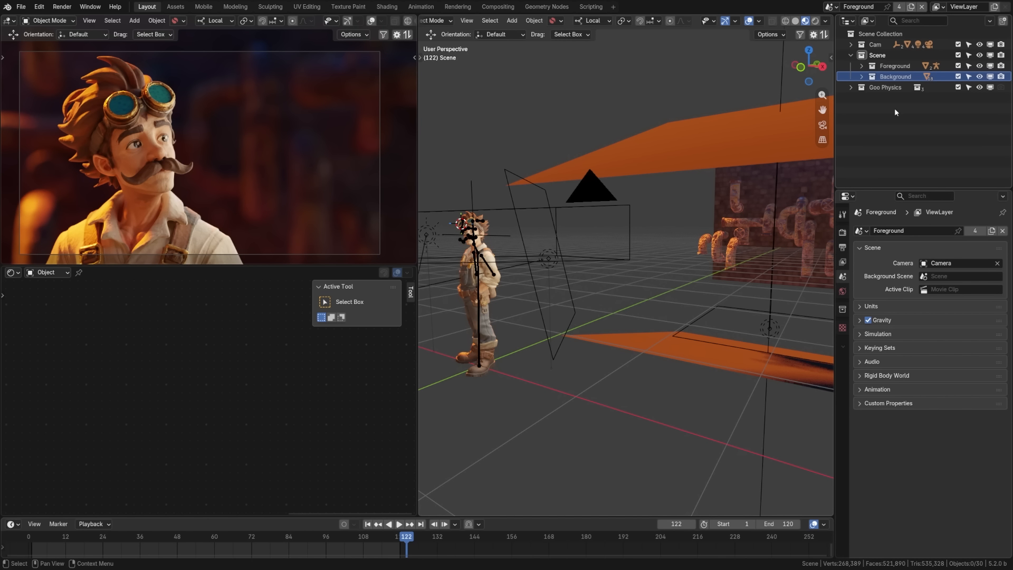
{"action": "left_click", "coordinate": [958, 77]}
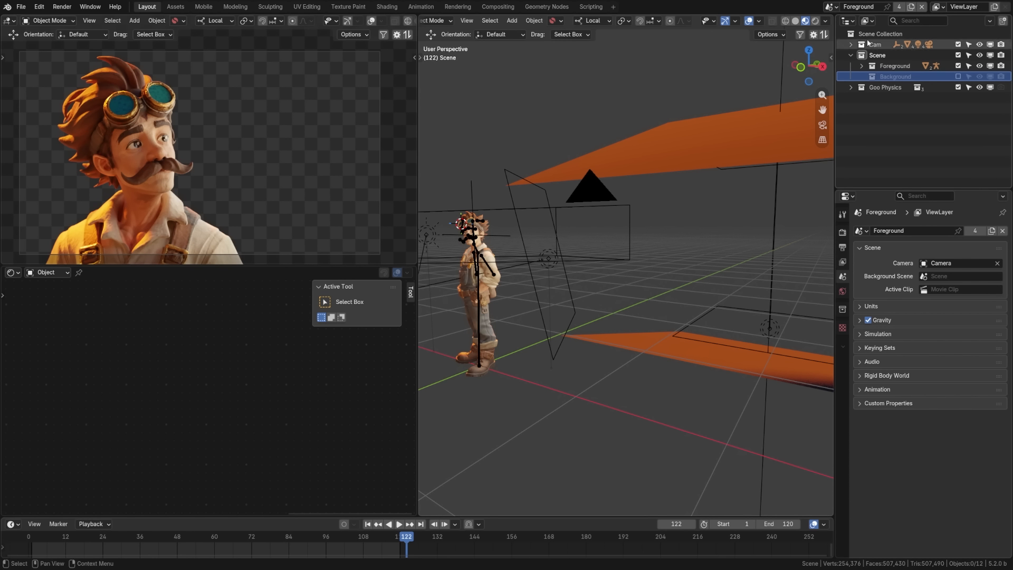
Create a linked copy of the Foreground scene named BG, with the Foreground collection excluded and the Background collection included
{"action": "left_click", "coordinate": [910, 8]}
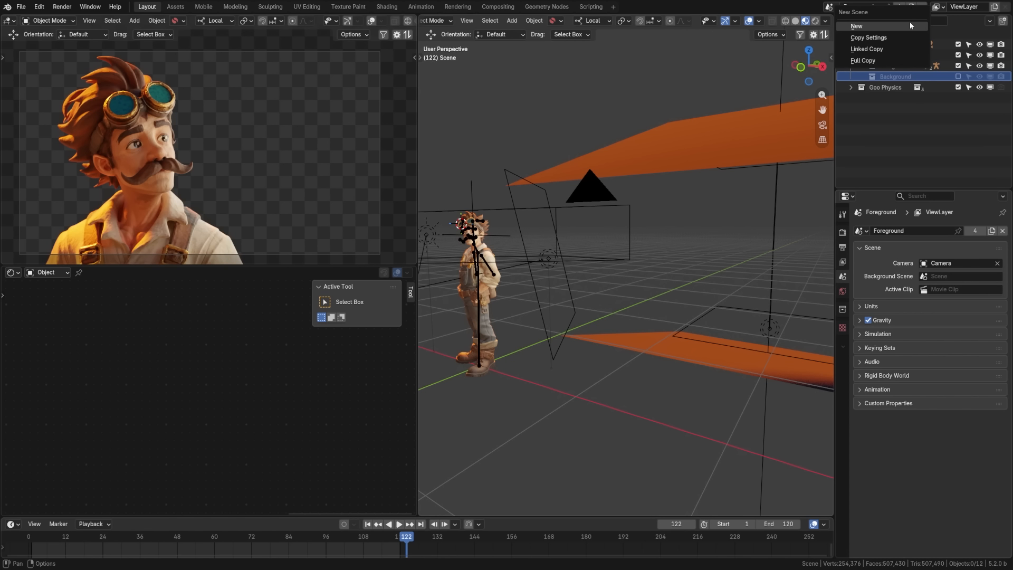
{"action": "left_click", "coordinate": [899, 49]}
{"action": "left_click", "coordinate": [876, 8]}
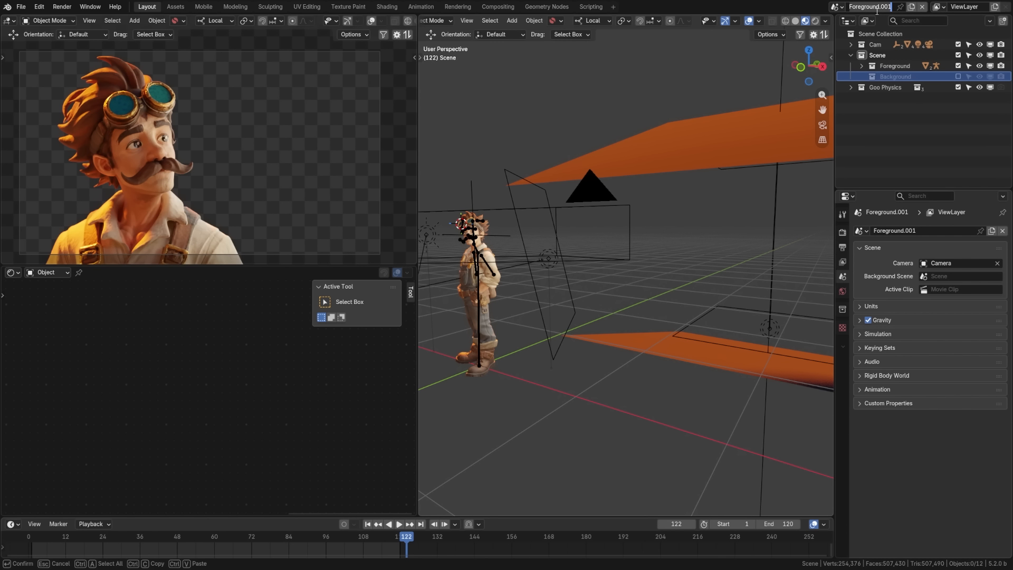
{"action": "type", "text": "BG"}
{"action": "key", "text": "Return"}
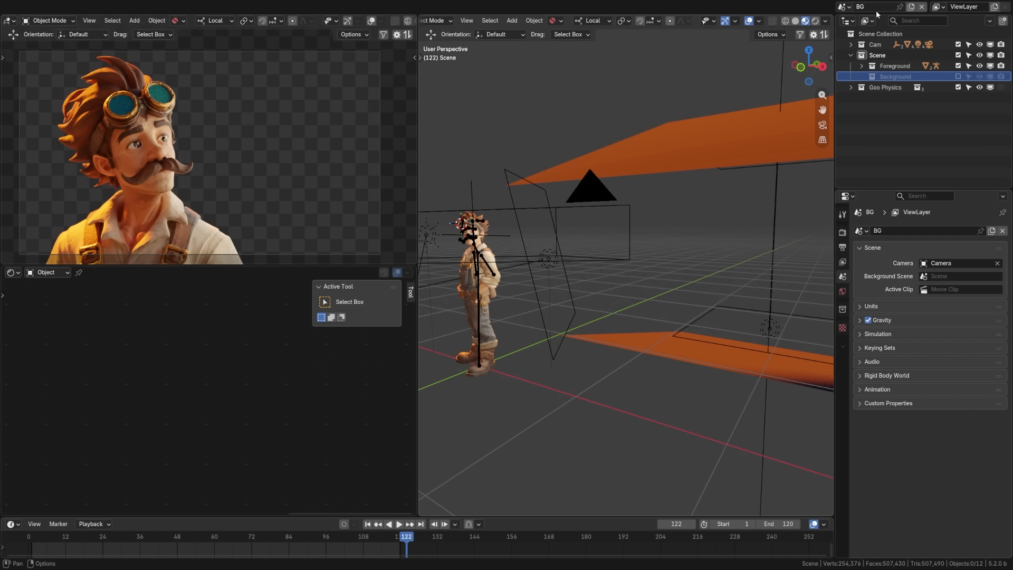
{"action": "left_click", "coordinate": [958, 65]}
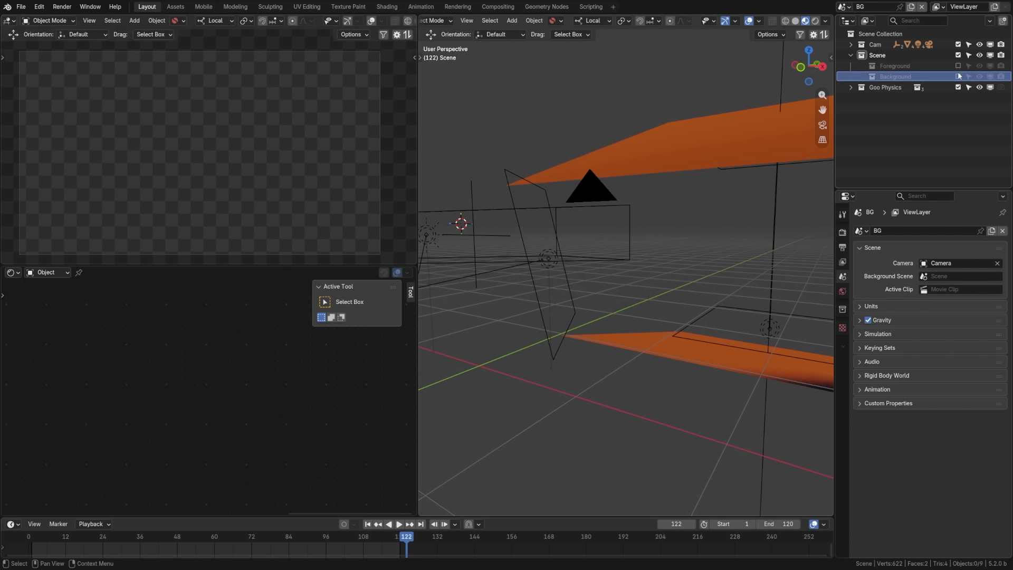
{"action": "left_click", "coordinate": [959, 77]}
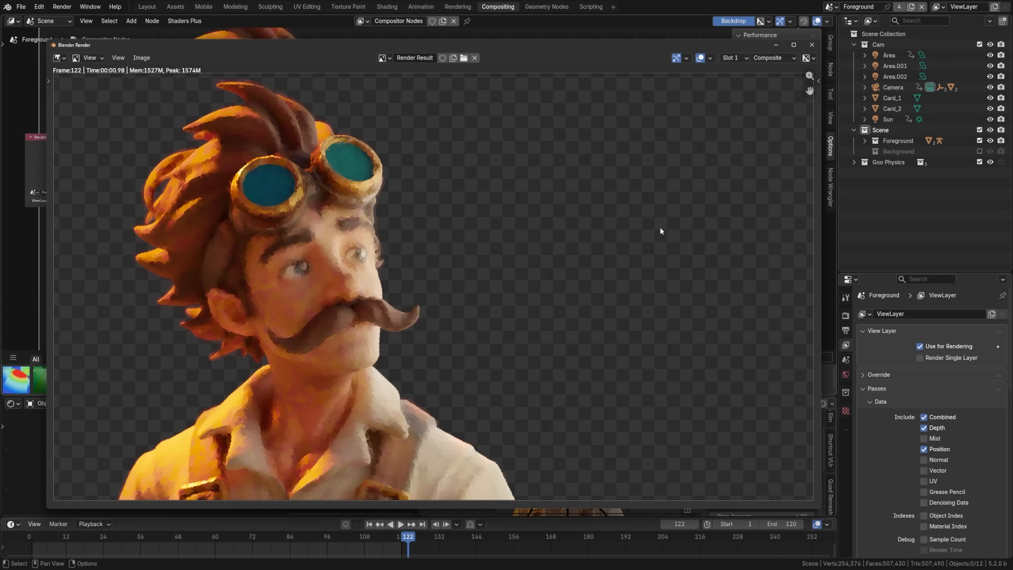
Close the render result window and mute the Paint Filter node in the compositor
{"action": "left_click", "coordinate": [812, 47]}
{"action": "scroll", "coordinate": [171, 216], "scroll_direction": "up", "scroll_amount": 3}
{"action": "mouse_move", "coordinate": [180, 213]}
{"action": "middle_mouse_down"}
{"action": "mouse_move", "coordinate": [123, 221]}
{"action": "mouse_move", "coordinate": [178, 226]}
{"action": "middle_mouse_up"}
{"action": "left_click", "coordinate": [535, 121]}
{"action": "key", "text": "m"}
Switch the Render Layers node's scene to Background
{"action": "left_click", "coordinate": [43, 170]}
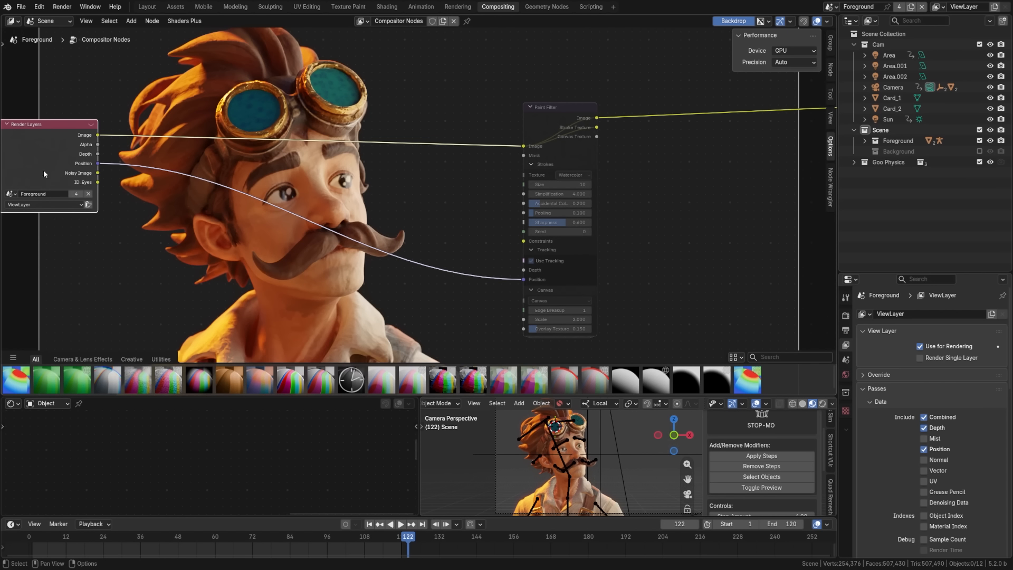
{"action": "left_click", "coordinate": [11, 194]}
{"action": "left_click", "coordinate": [25, 207]}
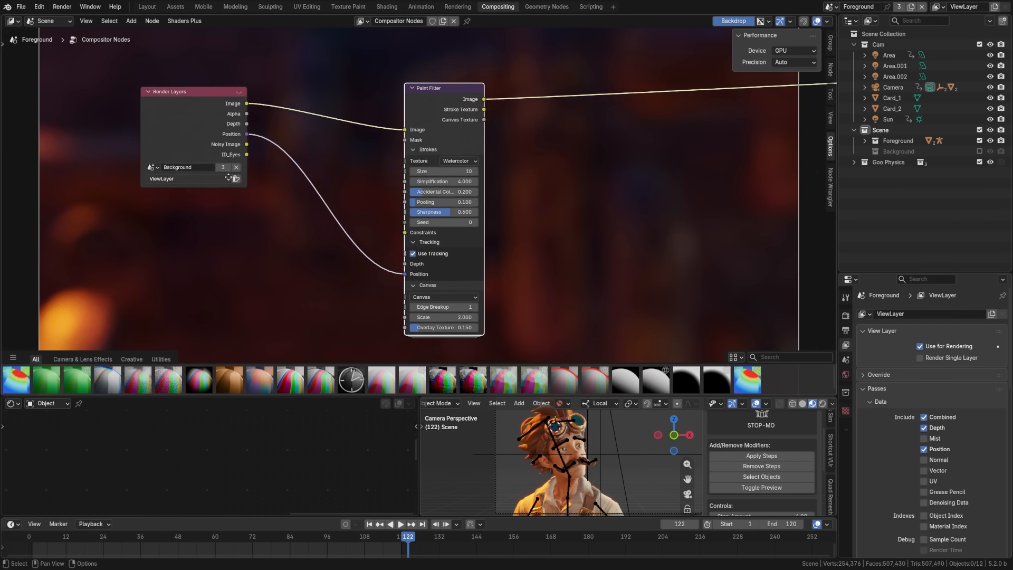
Duplicate the Render Layers node and place the copy below the original
{"action": "left_click", "coordinate": [186, 89]}
{"action": "key", "text": "shift+d"}
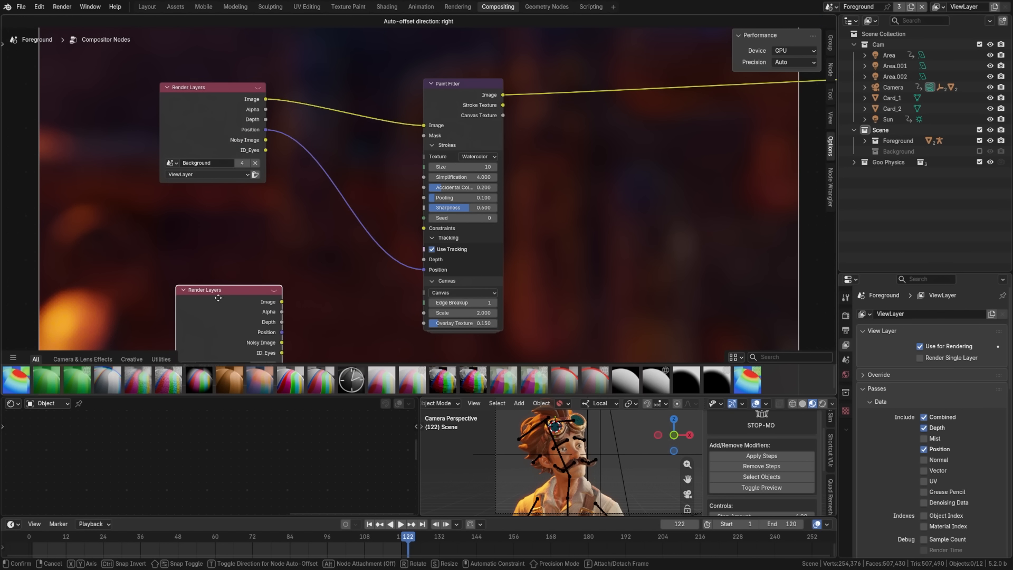
{"action": "left_click", "coordinate": [224, 270]}
{"action": "scroll", "coordinate": [325, 270], "scroll_direction": "down", "scroll_amount": 6}
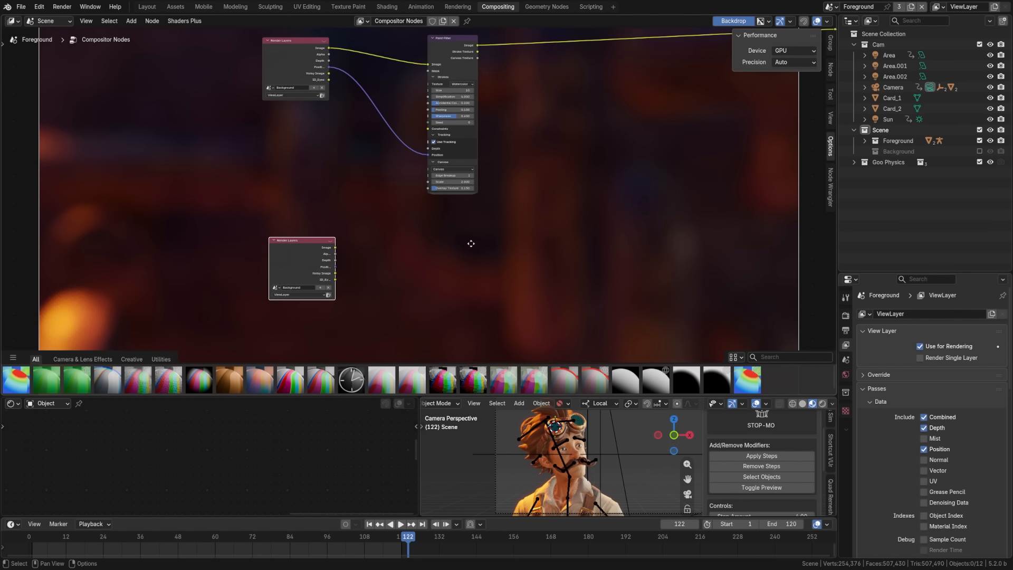
{"action": "middle_click_drag", "start_coordinate": [471, 242], "coordinate": [394, 270]}
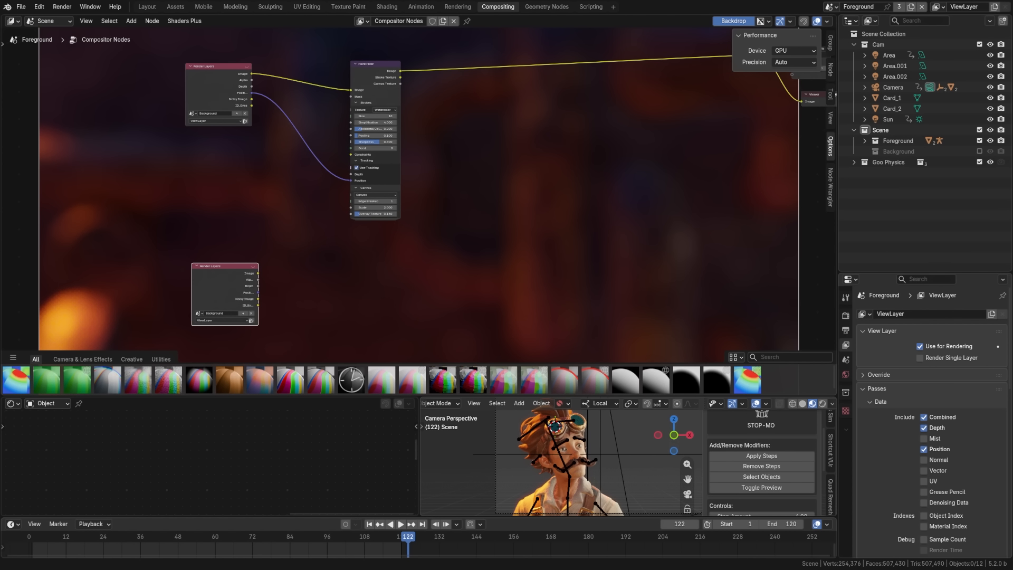
Add an Alpha Over node on the link leaving the Paint Filter's Image output
{"action": "key", "text": "shift+a"}
{"action": "left_click", "coordinate": [545, 155]}
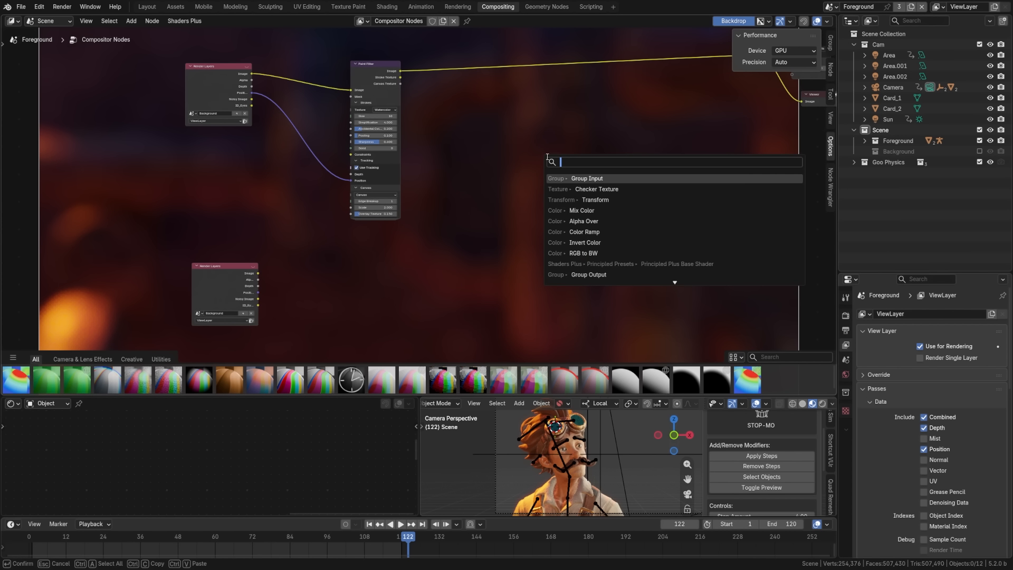
{"action": "type", "text": "alpha"}
{"action": "key", "text": "Return"}
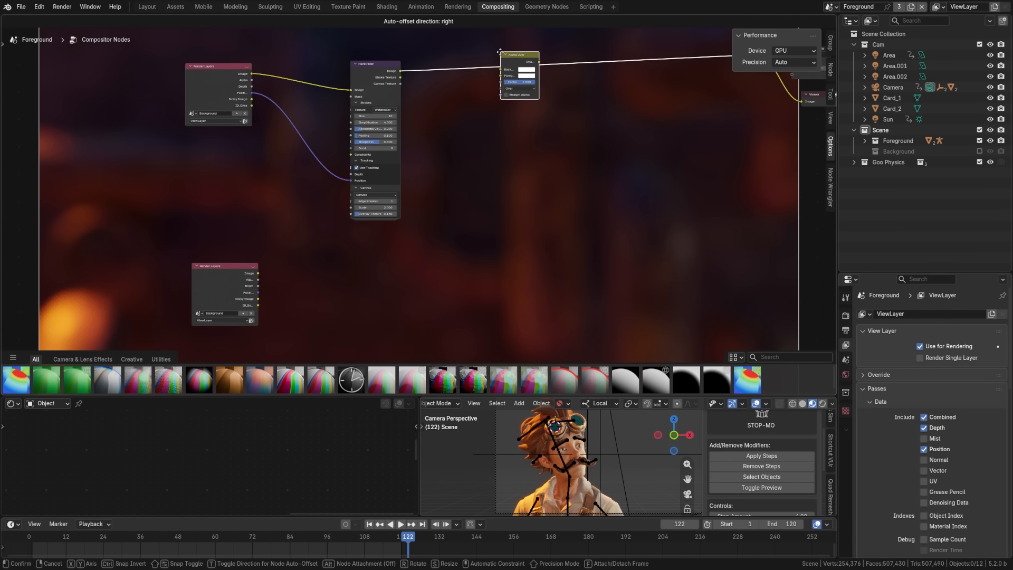
{"action": "left_click", "coordinate": [506, 58]}
Feed the Paint Filter into Alpha Over's Foreground input and the lower Render Layers image into its Background input
{"action": "scroll", "coordinate": [485, 77], "scroll_direction": "up", "scroll_amount": 2}
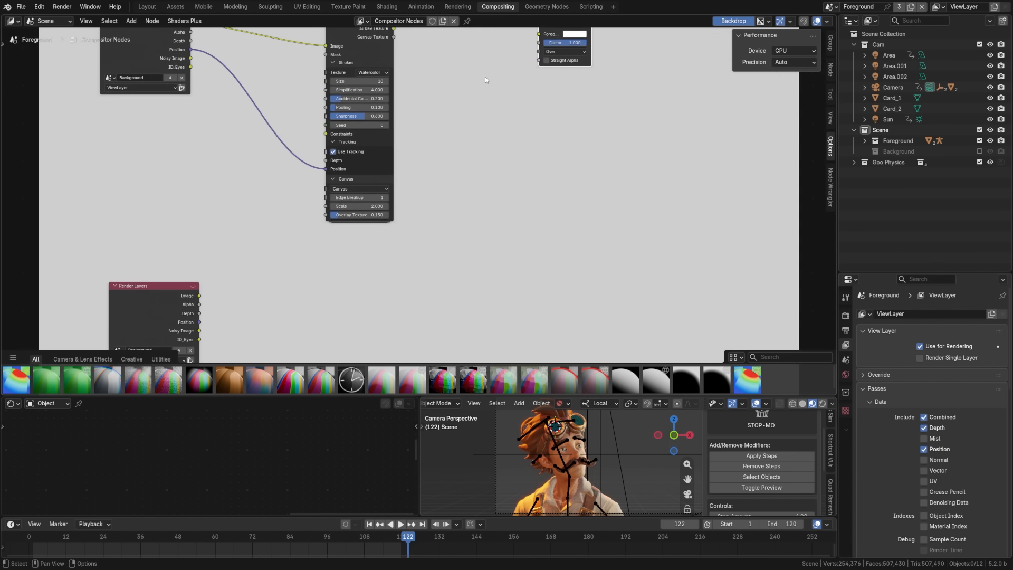
{"action": "middle_click_drag", "start_coordinate": [485, 77], "coordinate": [469, 166]}
{"action": "left_click_drag", "start_coordinate": [519, 129], "coordinate": [520, 137]}
{"action": "scroll", "coordinate": [426, 232], "scroll_direction": "down", "scroll_amount": 3}
{"action": "middle_click_drag", "start_coordinate": [253, 354], "coordinate": [267, 290]}
{"action": "left_click_drag", "start_coordinate": [243, 297], "coordinate": [514, 80]}
Duplicate the Paint Filter node and insert the copy between the lower Render Layers node and Alpha Over
{"action": "left_click", "coordinate": [371, 68]}
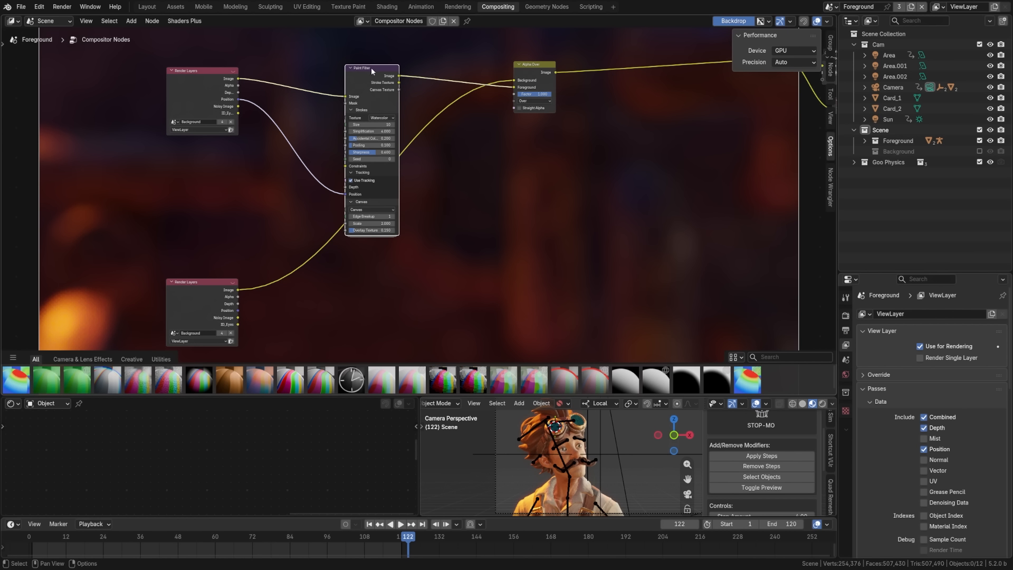
{"action": "key", "text": "shift+d"}
{"action": "left_click", "coordinate": [315, 217]}
{"action": "middle_click_drag", "start_coordinate": [428, 237], "coordinate": [418, 133]}
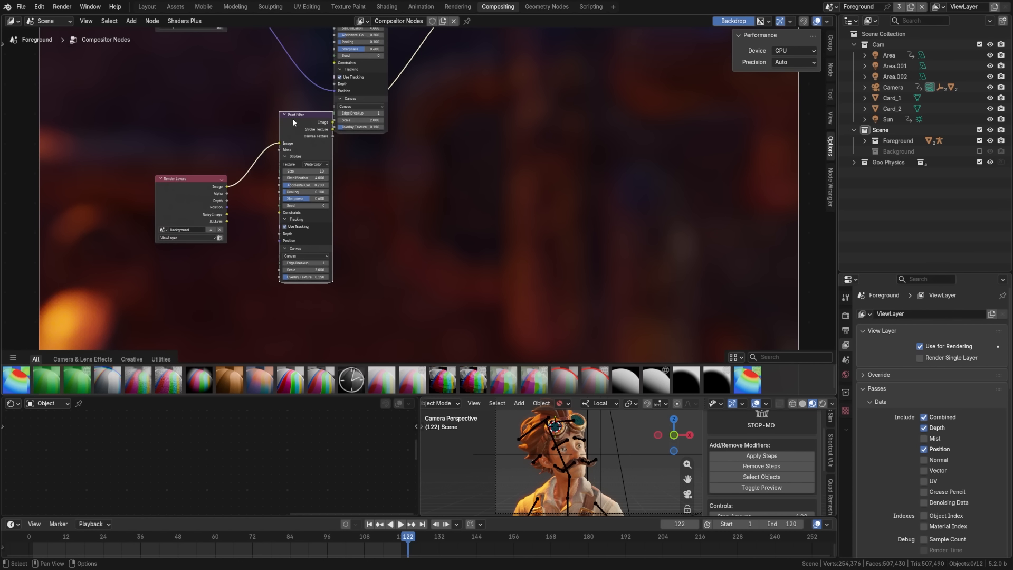
{"action": "left_click_drag", "start_coordinate": [294, 122], "coordinate": [347, 156]}
{"action": "scroll", "coordinate": [275, 198], "scroll_direction": "up", "scroll_amount": 5}
{"action": "middle_click_drag", "start_coordinate": [180, 234], "coordinate": [252, 217]}
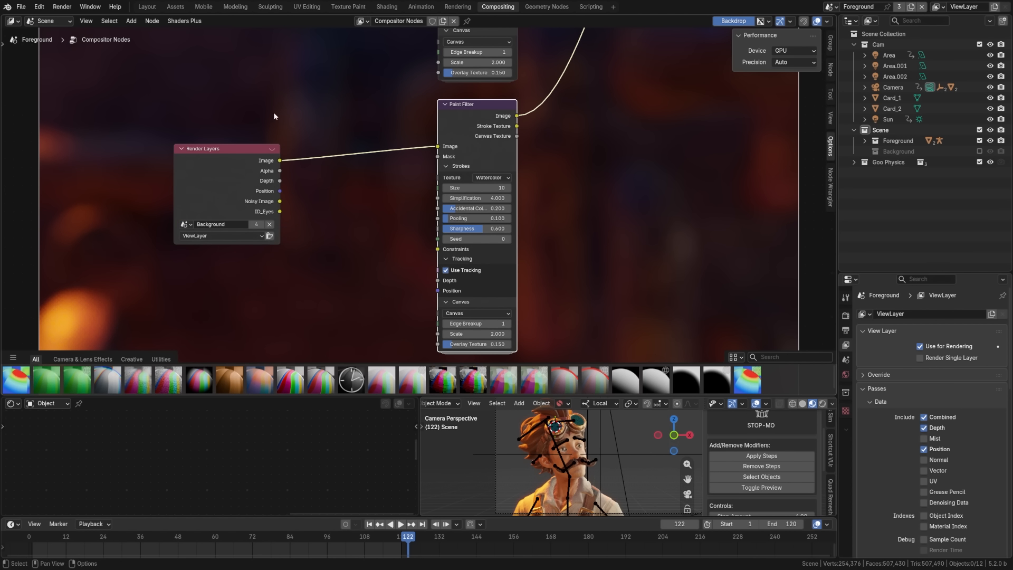
Set the upper Render Layers node's scene to Foreground
{"action": "middle_click_drag", "start_coordinate": [274, 112], "coordinate": [283, 243]}
{"action": "middle_click_drag", "start_coordinate": [237, 93], "coordinate": [234, 201]}
{"action": "left_click", "coordinate": [192, 154]}
{"action": "left_click", "coordinate": [210, 177]}
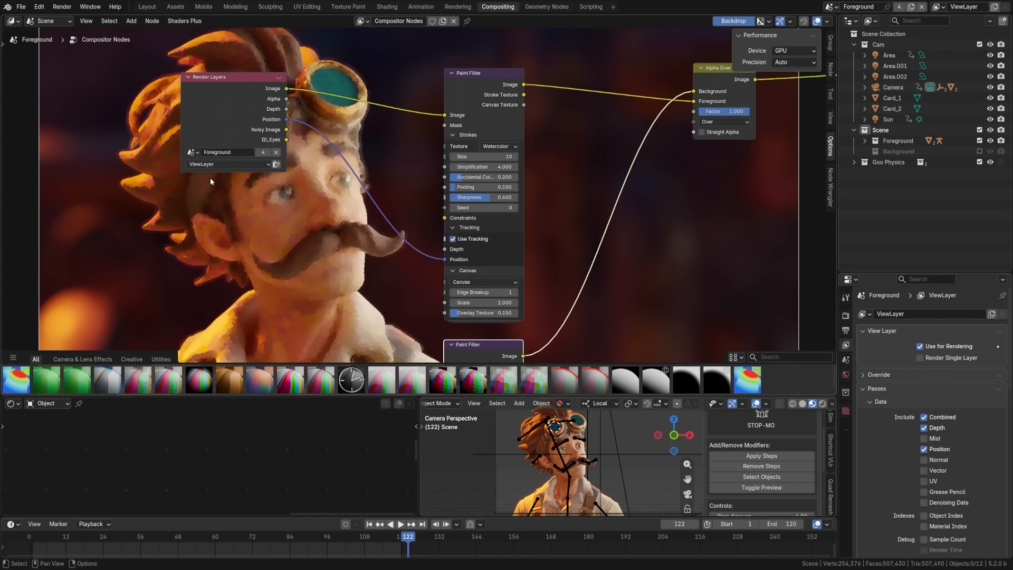
Preview the unfiltered Foreground Render Layers image in a Viewer to compare it with the painted composite, and undo the preview
{"action": "middle_click_drag", "start_coordinate": [643, 253], "coordinate": [347, 223]}
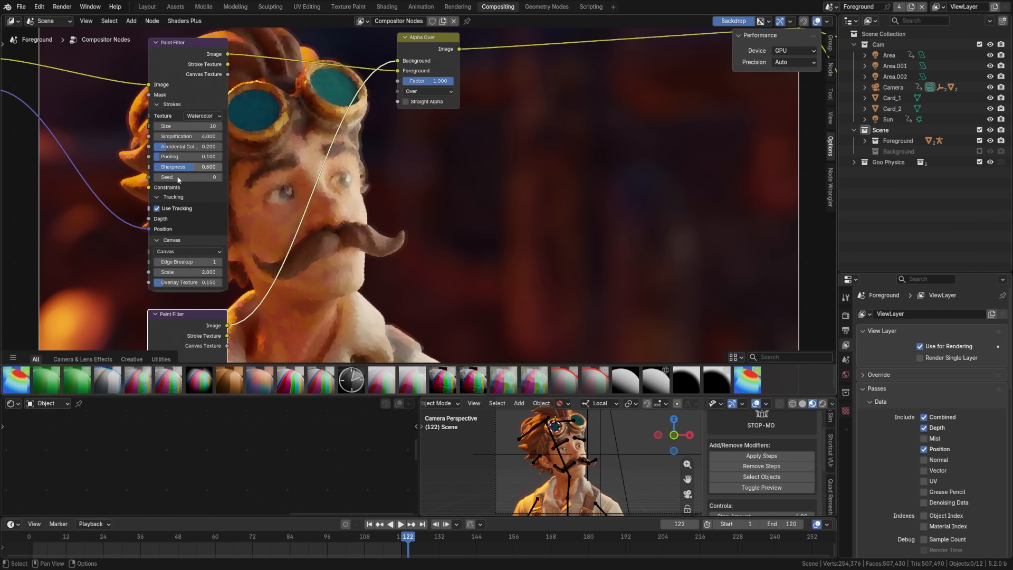
{"action": "middle_click_drag", "start_coordinate": [195, 167], "coordinate": [244, 173]}
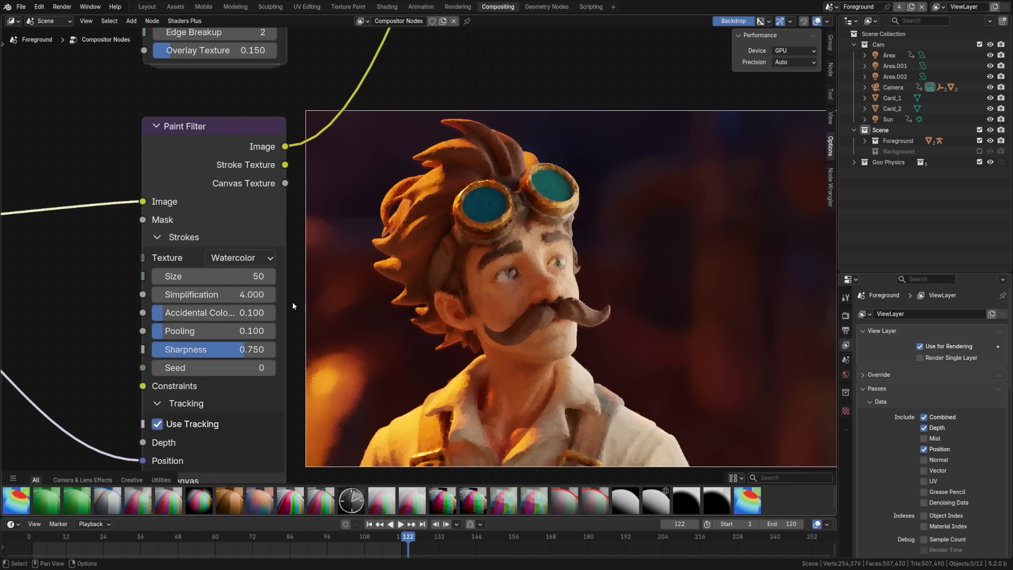
{"action": "mouse_move", "coordinate": [292, 302]}
{"action": "middle_mouse_down"}
{"action": "mouse_move", "coordinate": [278, 211]}
{"action": "mouse_move", "coordinate": [280, 230]}
{"action": "middle_mouse_up"}
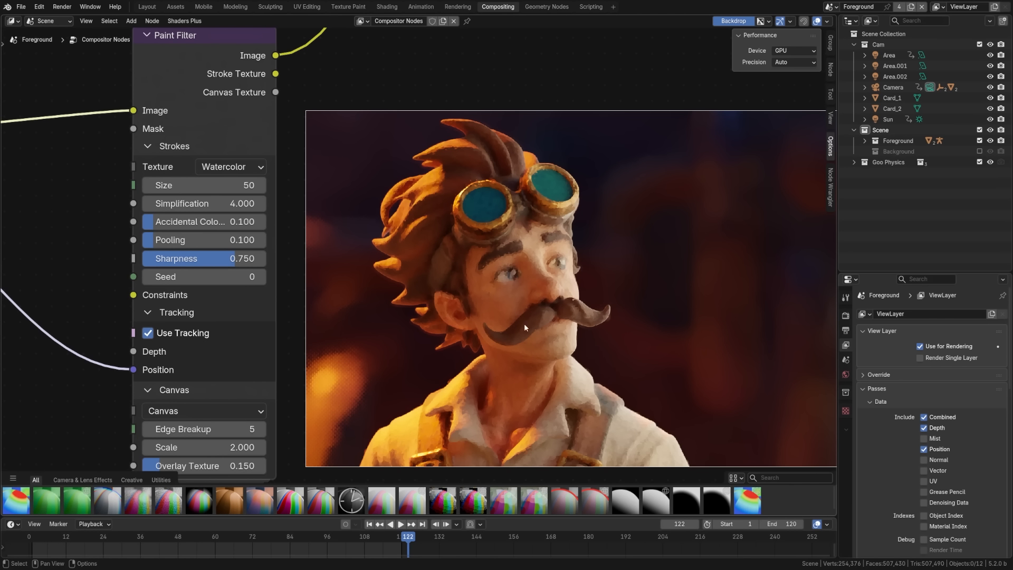
{"action": "scroll", "coordinate": [468, 266], "scroll_direction": "down", "scroll_amount": 5}
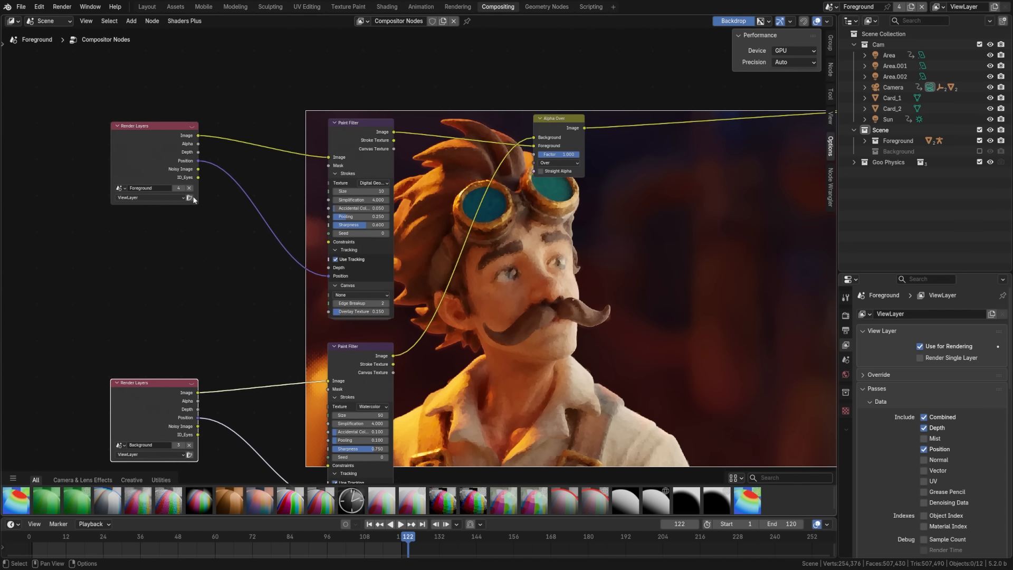
{"action": "left_click", "coordinate": [160, 151], "text": "ctrl+shift"}
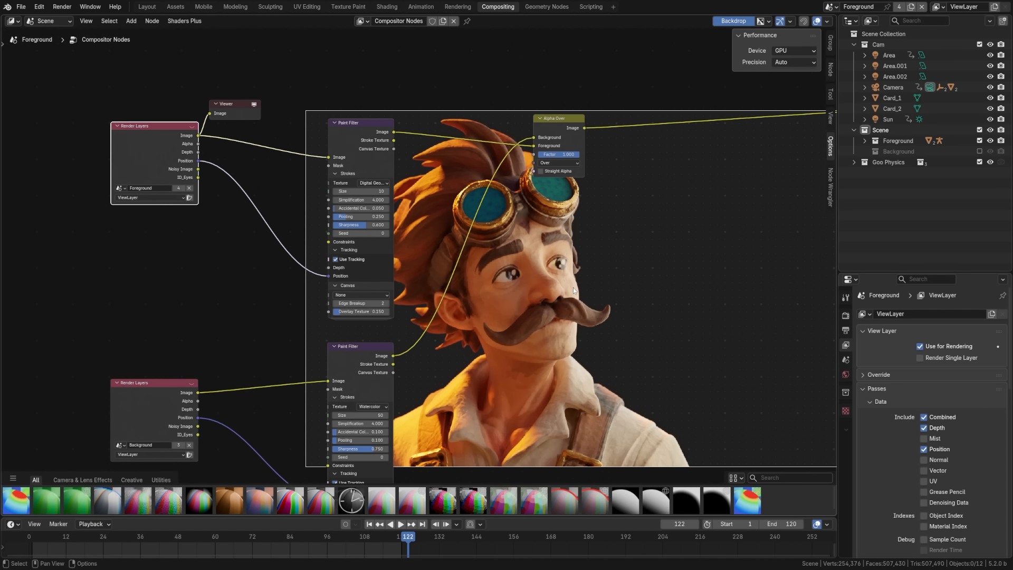
{"action": "middle_click_drag", "start_coordinate": [567, 247], "coordinate": [442, 254]}
{"action": "key", "text": "ctrl+z"}
Move the background Render Layers and Paint Filter pair further down, and shift the foreground pair away from Alpha Over
{"action": "left_click_drag", "start_coordinate": [62, 250], "coordinate": [288, 363]}
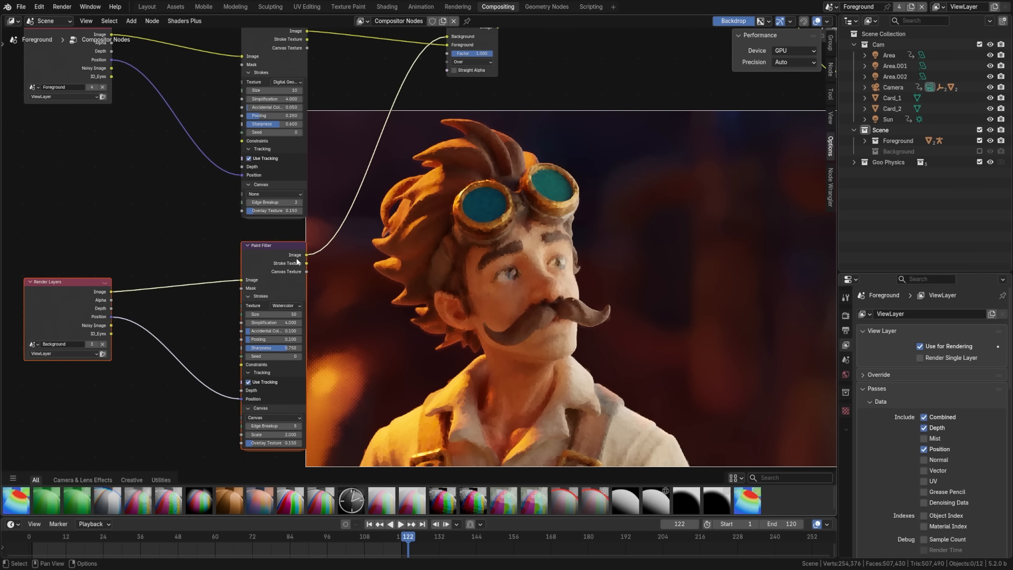
{"action": "left_click_drag", "start_coordinate": [296, 260], "coordinate": [298, 437]}
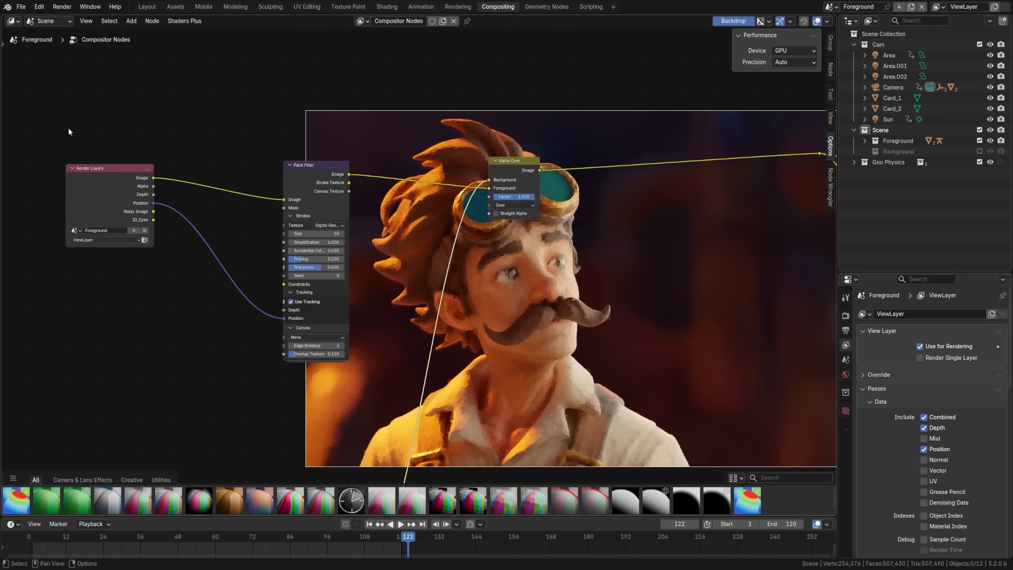
{"action": "left_click_drag", "start_coordinate": [68, 128], "coordinate": [353, 373]}
{"action": "key", "text": "g"}
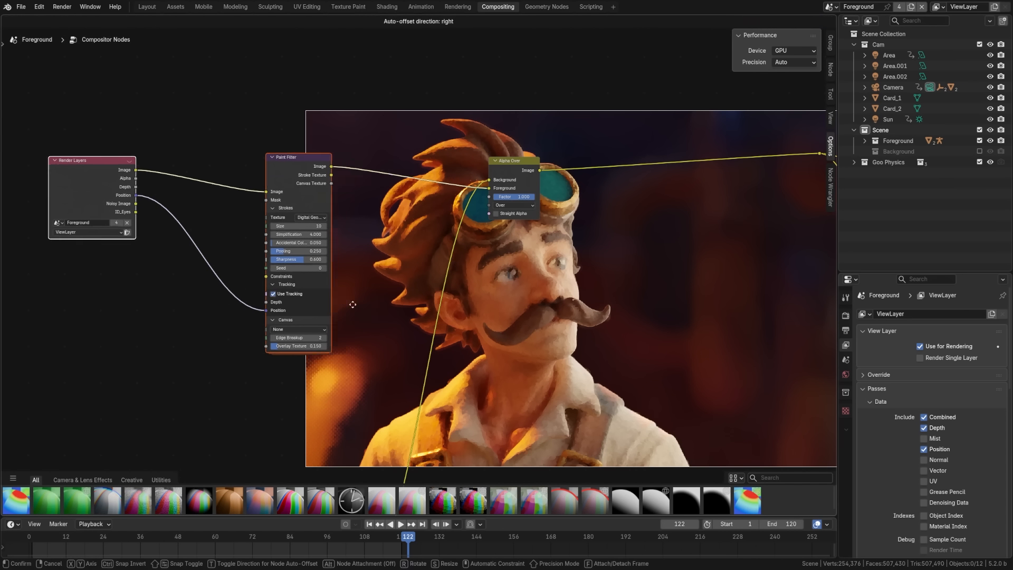
{"action": "left_click", "coordinate": [241, 280]}
Duplicate Alpha Over, insert the copy between the foreground Paint Filter and Alpha Over, and feed the filter into the copy's Foreground input
{"action": "middle_click_drag", "start_coordinate": [218, 374], "coordinate": [280, 357]}
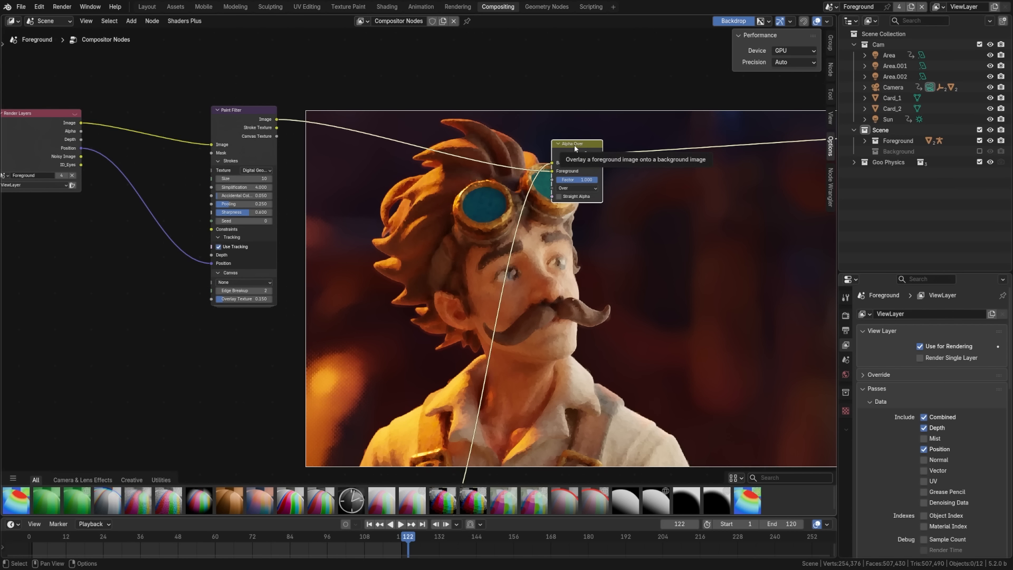
{"action": "key", "text": "shift+d"}
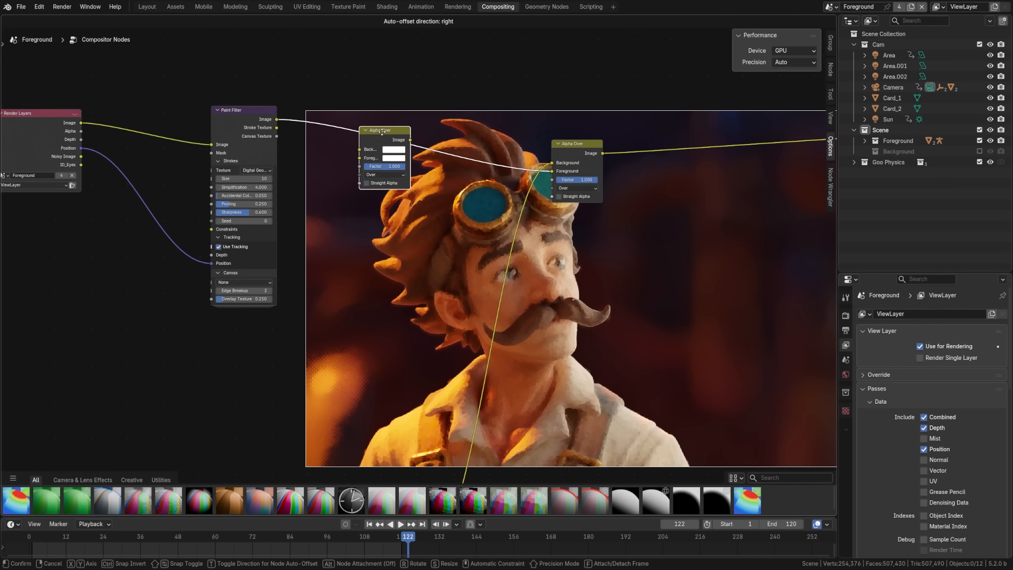
{"action": "left_click", "coordinate": [382, 133]}
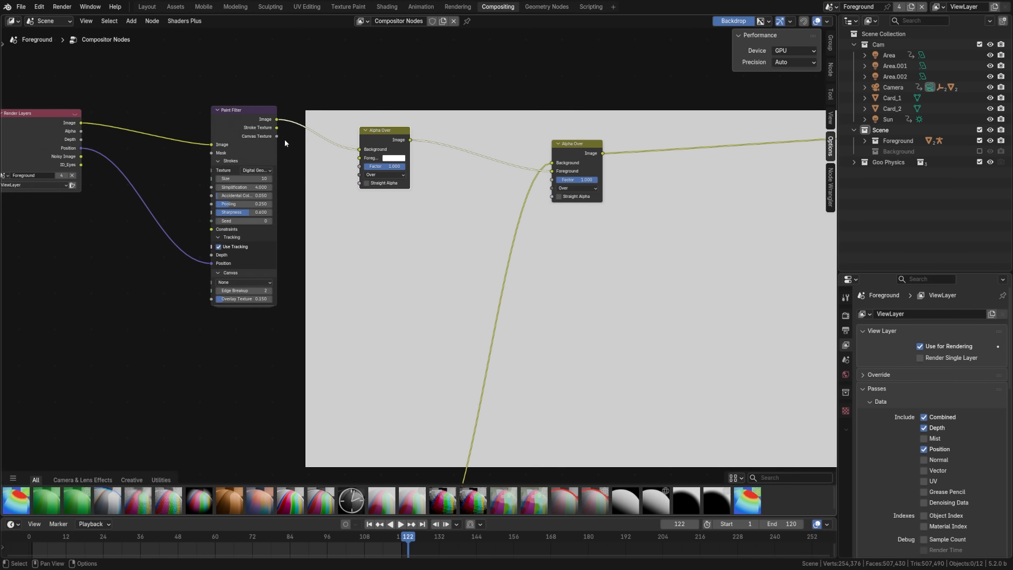
{"action": "left_click_drag", "start_coordinate": [359, 149], "coordinate": [359, 157]}
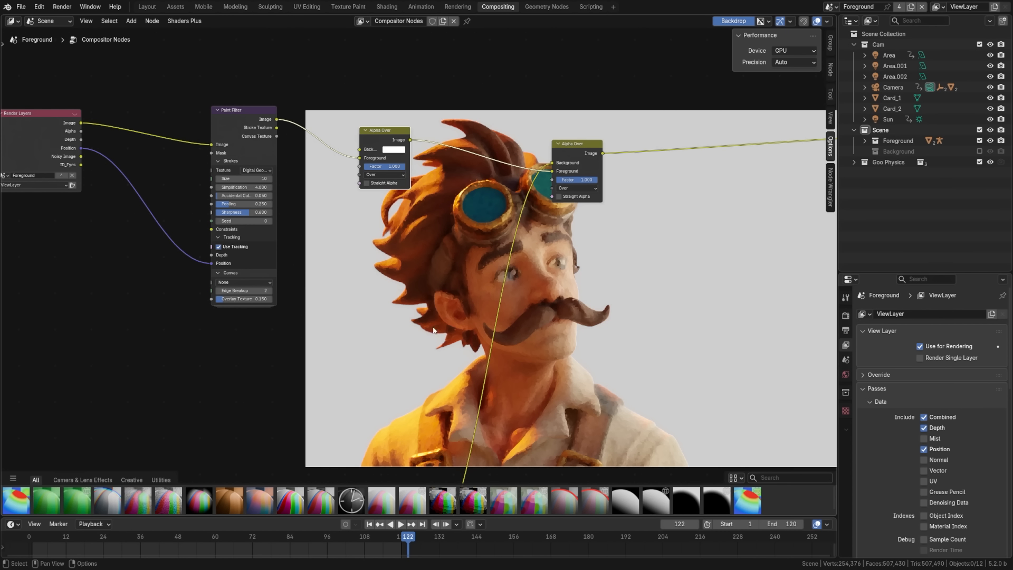
Duplicate the foreground Paint Filter below itself, feed it the Render Layers Image, and connect its Image output to the new Alpha Over's Background
{"action": "left_click", "coordinate": [241, 114]}
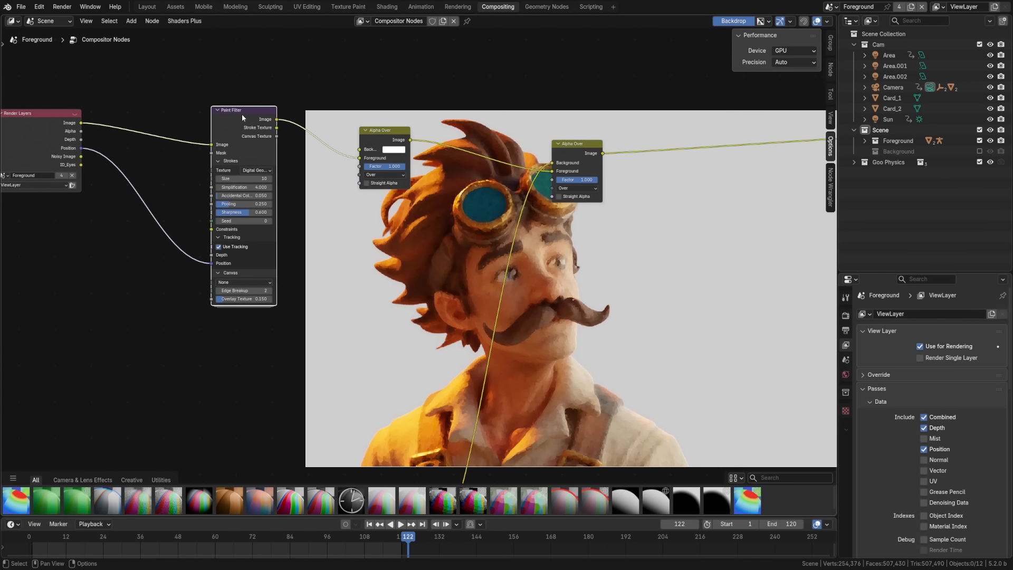
{"action": "key", "text": "shift+d"}
{"action": "left_click", "coordinate": [241, 325]}
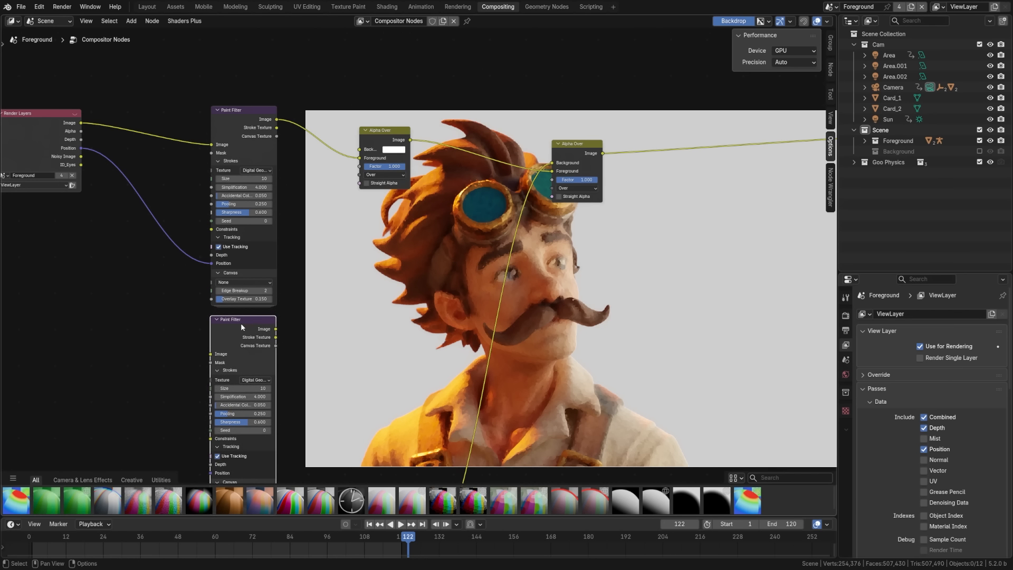
{"action": "mouse_move", "coordinate": [170, 298]}
{"action": "middle_mouse_down"}
{"action": "mouse_move", "coordinate": [185, 262]}
{"action": "mouse_move", "coordinate": [168, 236]}
{"action": "middle_mouse_up"}
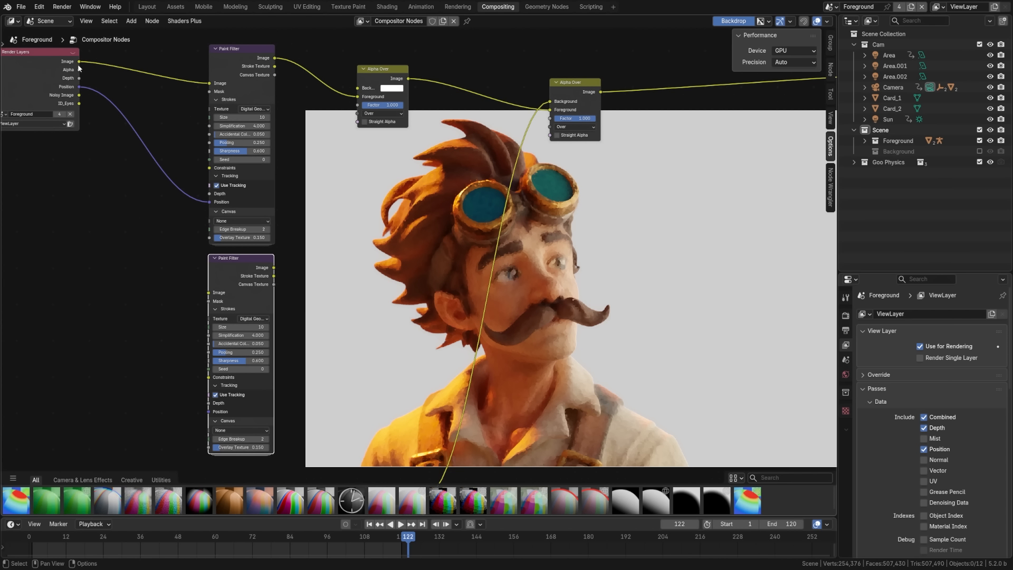
{"action": "mouse_move", "coordinate": [79, 62]}
{"action": "left_mouse_down"}
{"action": "mouse_move", "coordinate": [170, 252]}
{"action": "mouse_move", "coordinate": [209, 293]}
{"action": "left_mouse_up"}
{"action": "left_click_drag", "start_coordinate": [274, 268], "coordinate": [358, 88]}
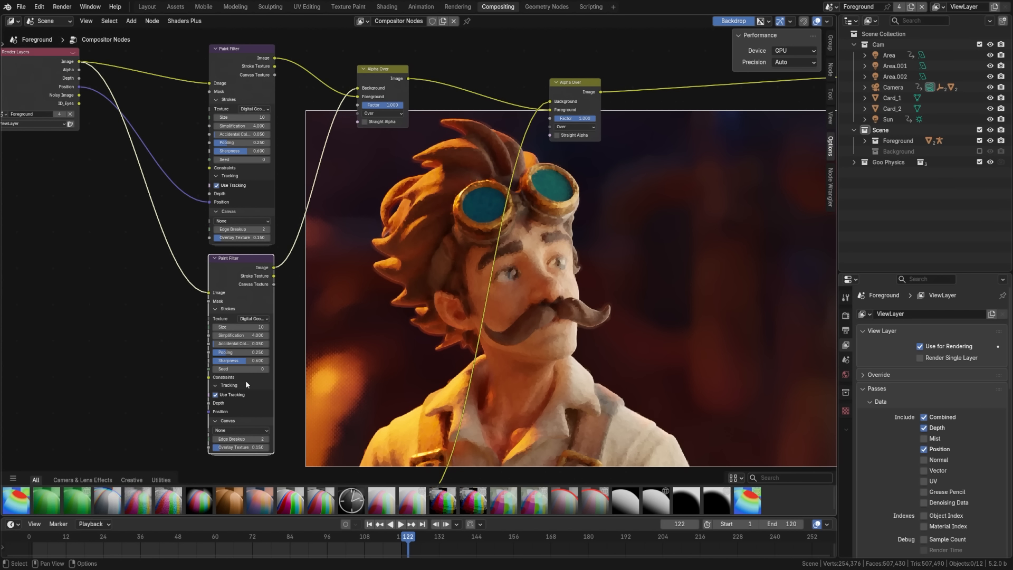
Set the lower foreground Paint Filter's stroke Size to 16 and Simplification to 25
{"action": "mouse_move", "coordinate": [252, 382]}
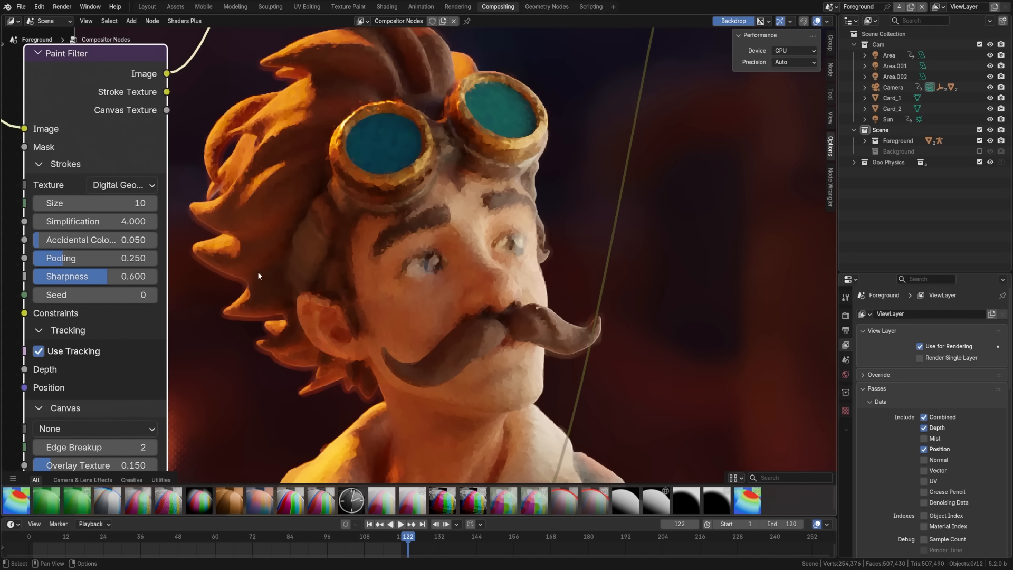
{"action": "left_click", "coordinate": [120, 208]}
{"action": "type", "text": "16"}
{"action": "key", "text": "Return"}
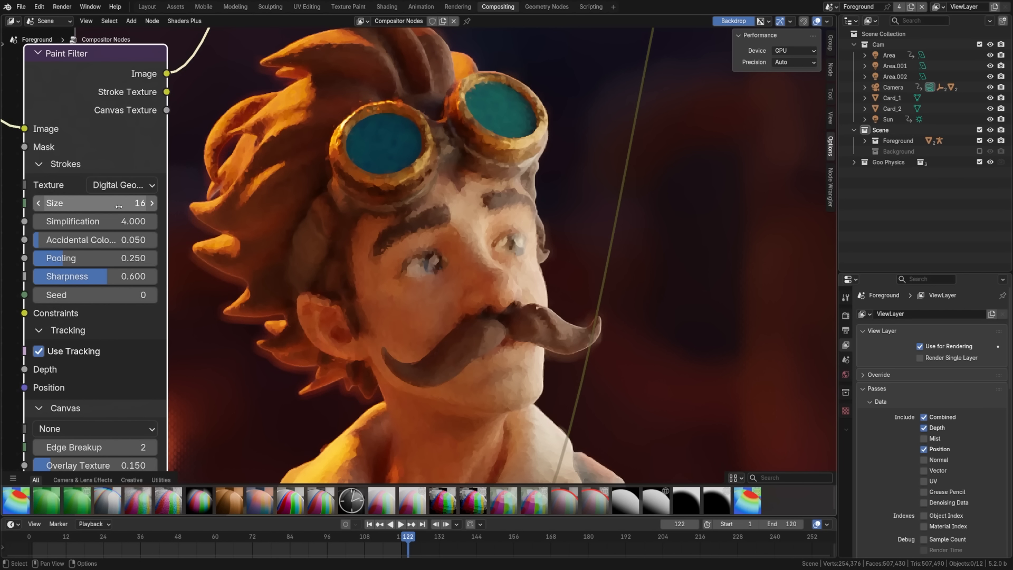
{"action": "left_click", "coordinate": [123, 223]}
{"action": "type", "text": "25"}
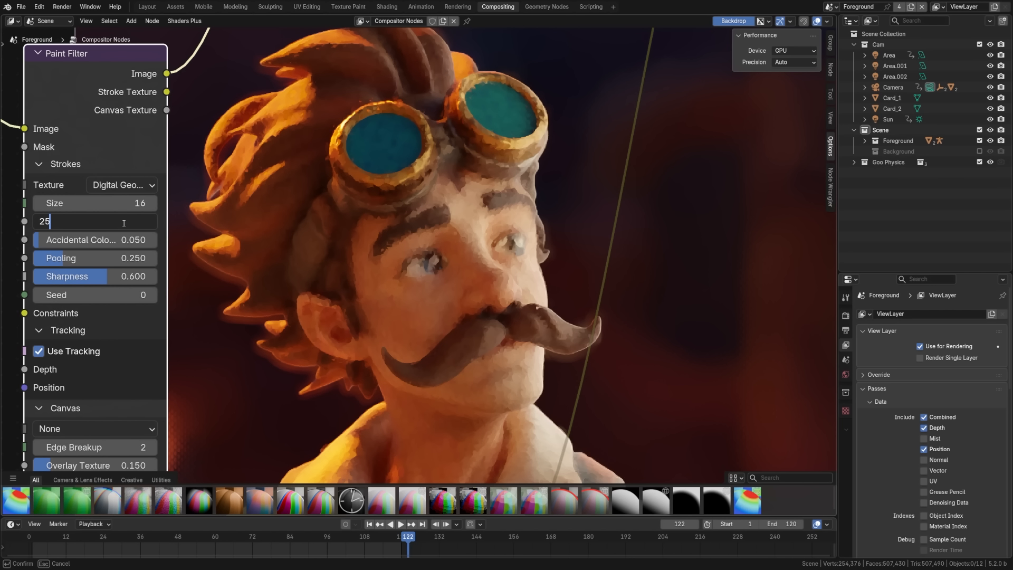
{"action": "key", "text": "Return"}
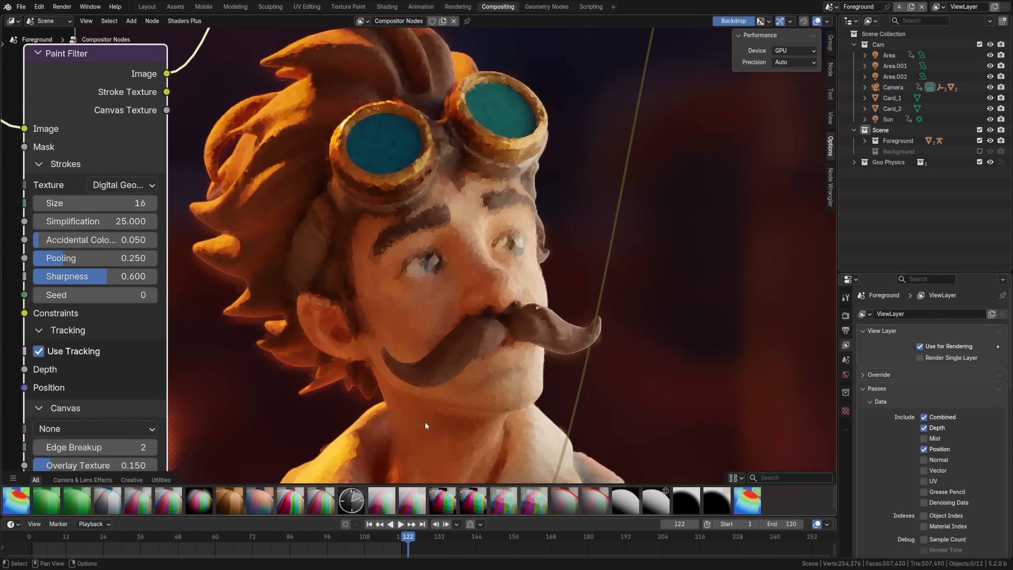
{"action": "left_click", "coordinate": [485, 410]}
{"action": "key", "text": "v"}
{"action": "key", "text": "v"}
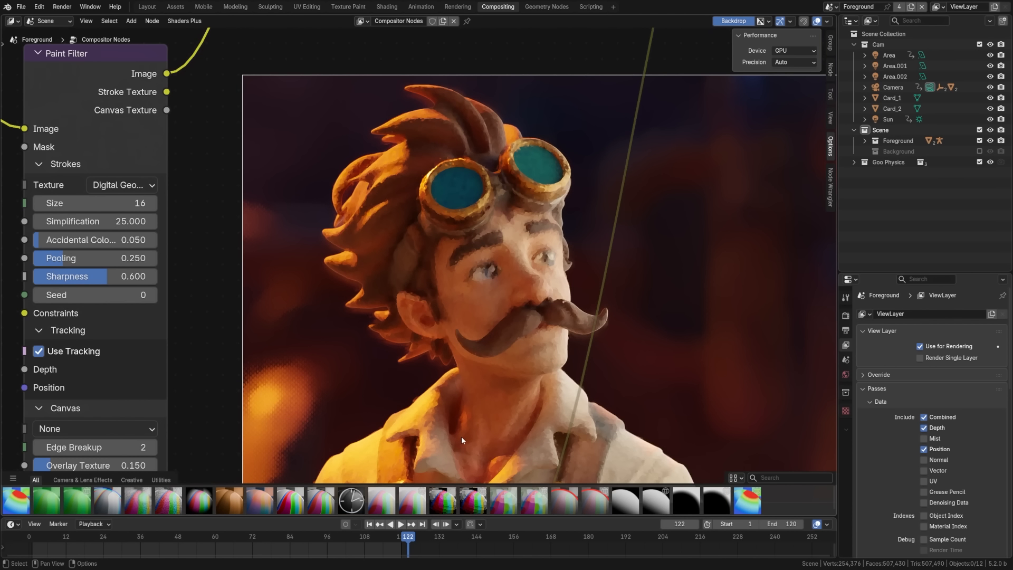
{"action": "mouse_move", "coordinate": [461, 437]}
{"action": "middle_mouse_down"}
{"action": "mouse_move", "coordinate": [462, 422]}
{"action": "mouse_move", "coordinate": [458, 432]}
{"action": "middle_mouse_up"}
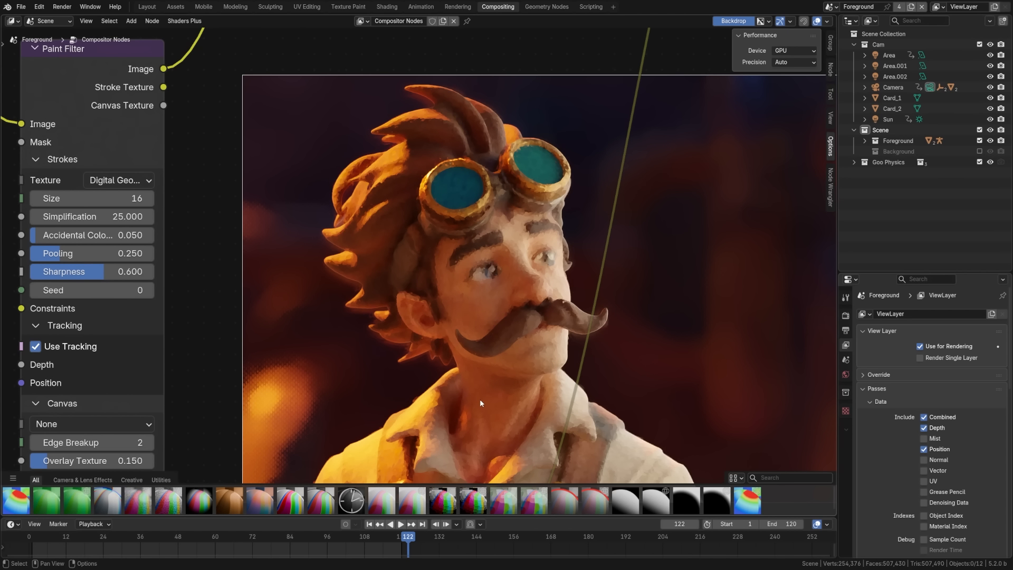
Preview the Foreground Render Layers' unfiltered Image and its ID_Eyes pass in a Viewer
{"action": "middle_click_drag", "start_coordinate": [208, 167], "coordinate": [176, 393]}
{"action": "left_click", "coordinate": [50, 377], "text": "ctrl+shift"}
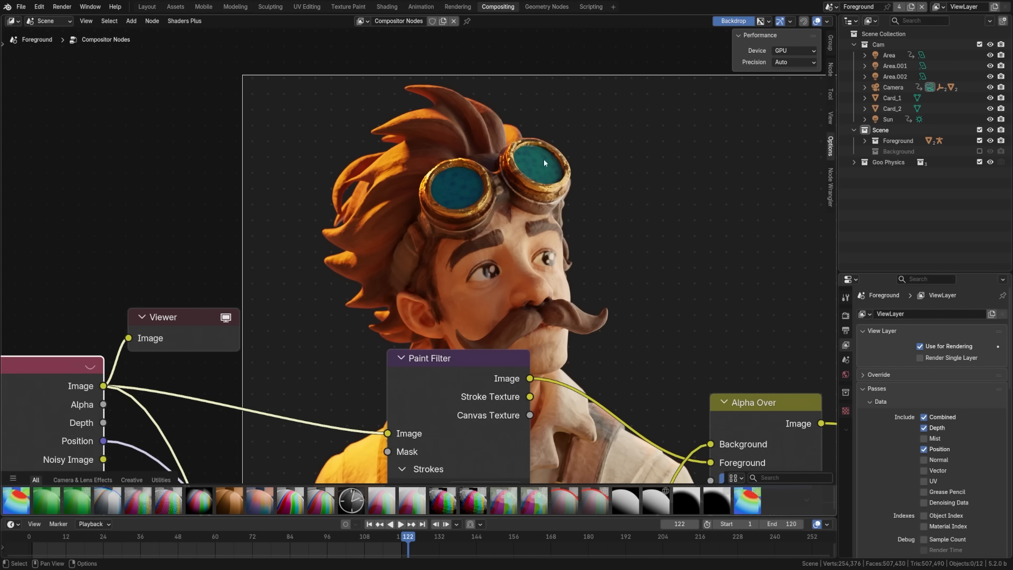
{"action": "key", "text": "x"}
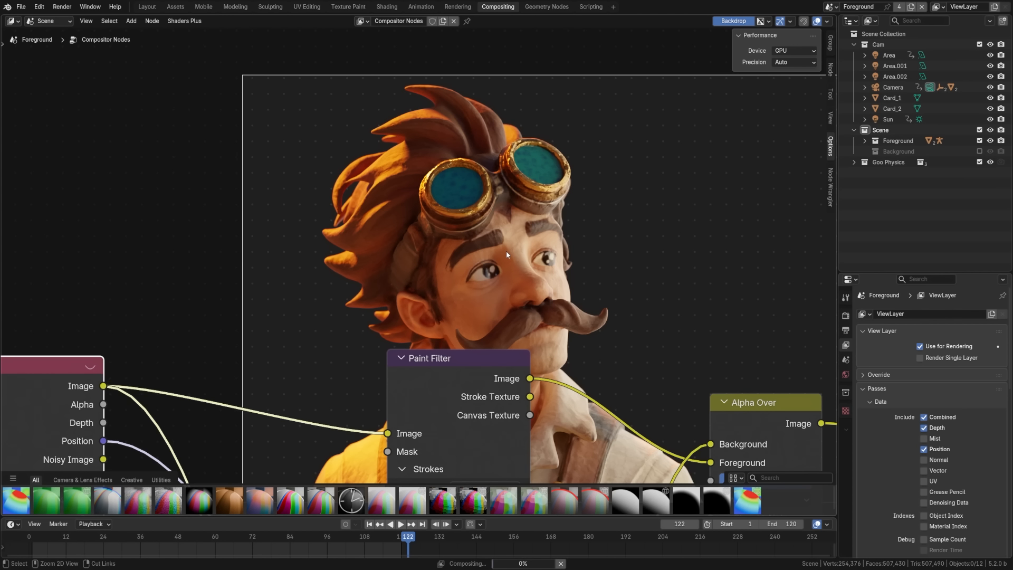
{"action": "middle_click_drag", "start_coordinate": [490, 395], "coordinate": [300, 163]}
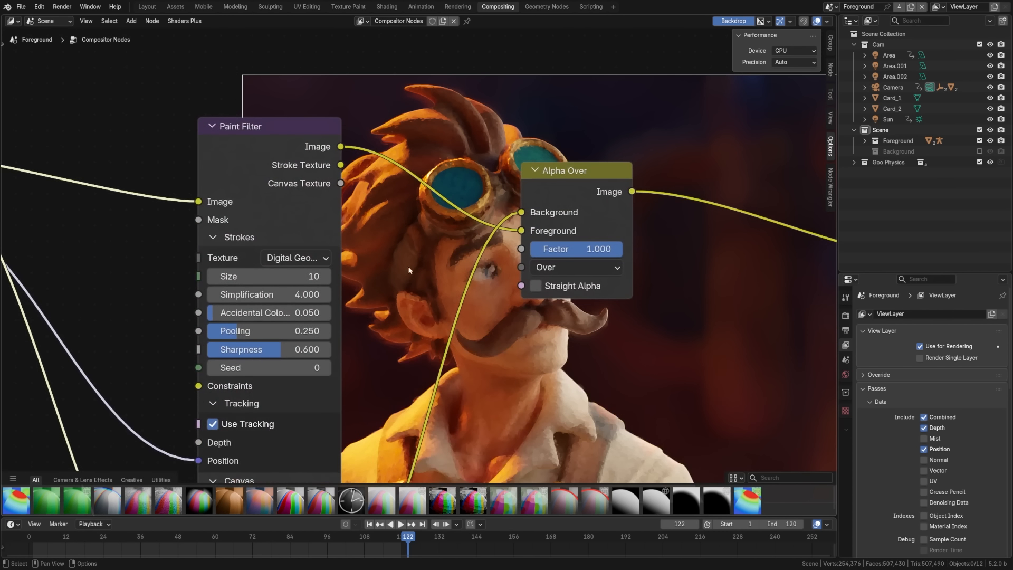
{"action": "mouse_move", "coordinate": [570, 382]}
{"action": "middle_mouse_down"}
{"action": "mouse_move", "coordinate": [497, 291]}
{"action": "mouse_move", "coordinate": [463, 218]}
{"action": "middle_mouse_up"}
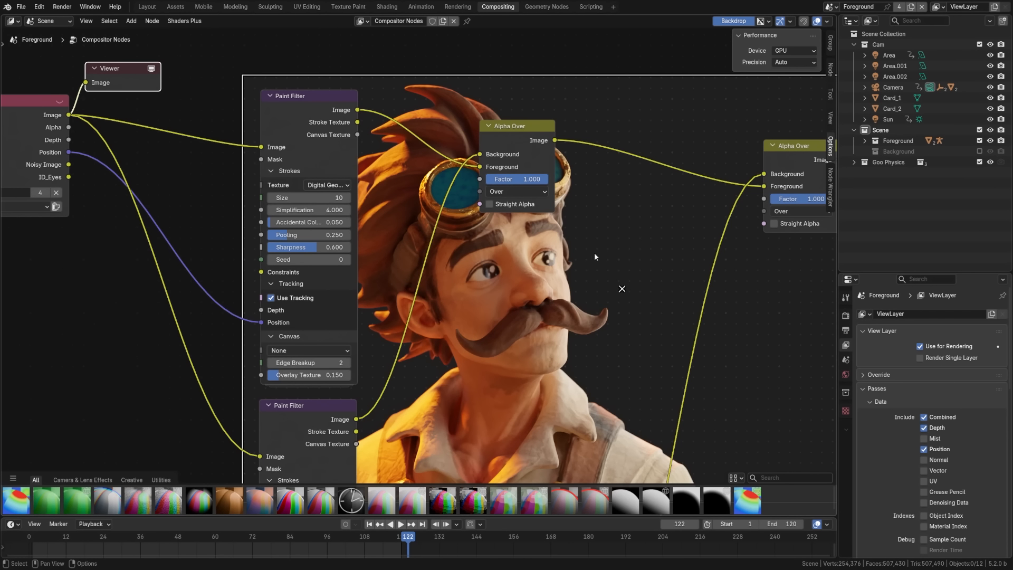
{"action": "left_click_drag", "start_coordinate": [68, 177], "coordinate": [85, 83]}
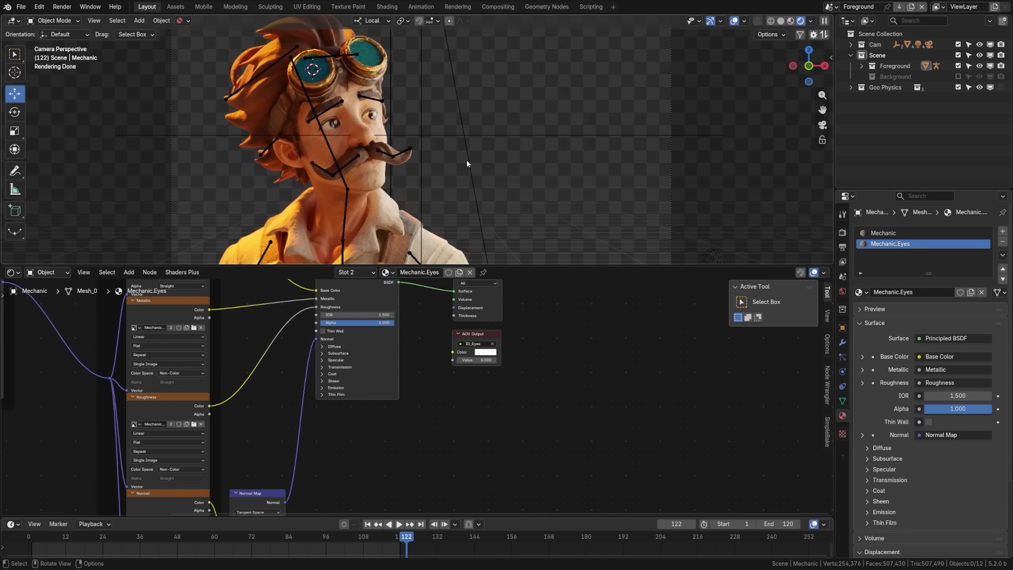
Compare the Mechanic and Mechanic.Eyes materials in the Layout workspace and examine the ID_Eyes AOV Output node
{"action": "left_click", "coordinate": [888, 232]}
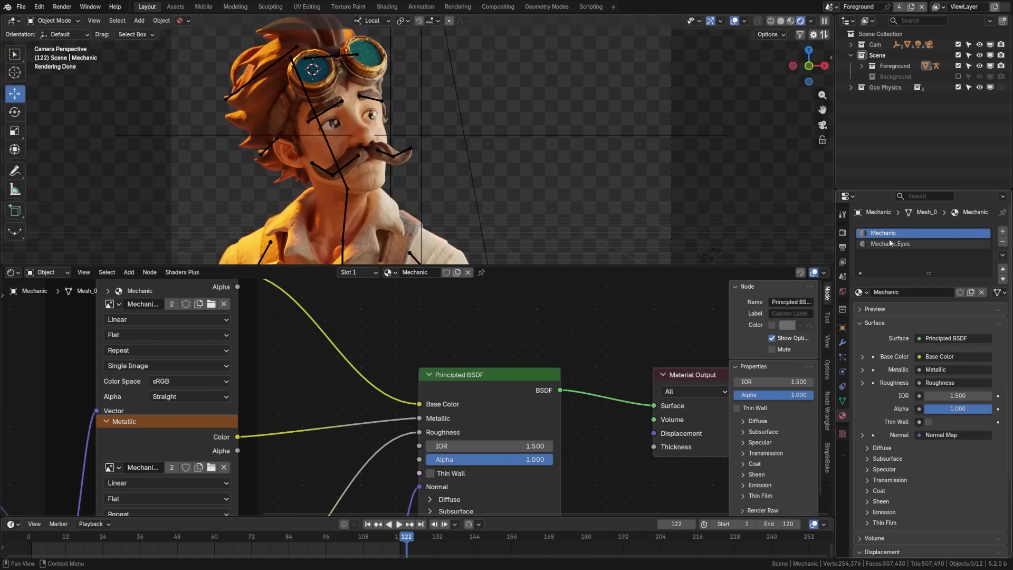
{"action": "left_click", "coordinate": [886, 244]}
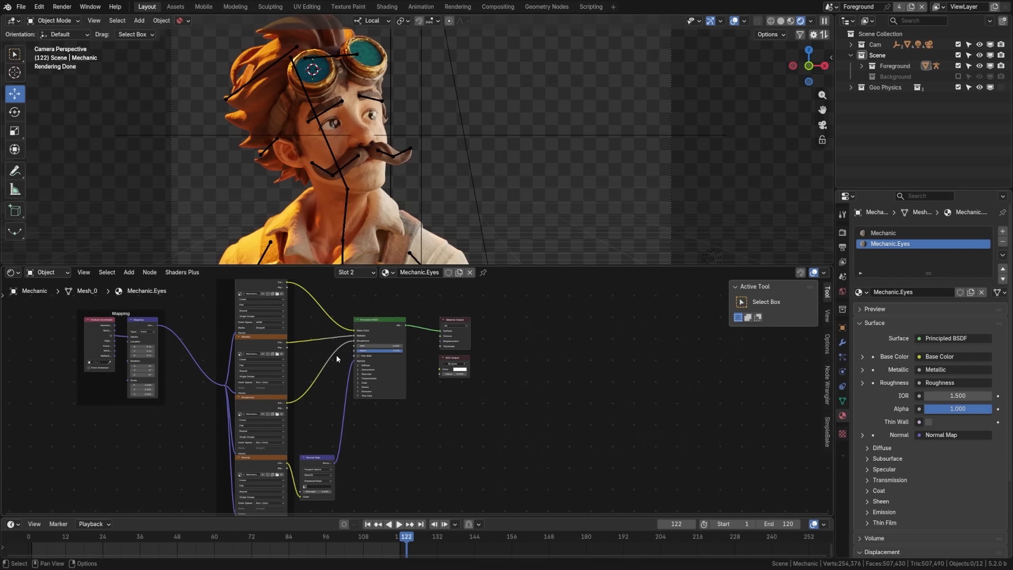
{"action": "scroll", "coordinate": [401, 356], "scroll_direction": "up", "scroll_amount": 4}
{"action": "scroll", "coordinate": [462, 362], "scroll_direction": "up", "scroll_amount": 3}
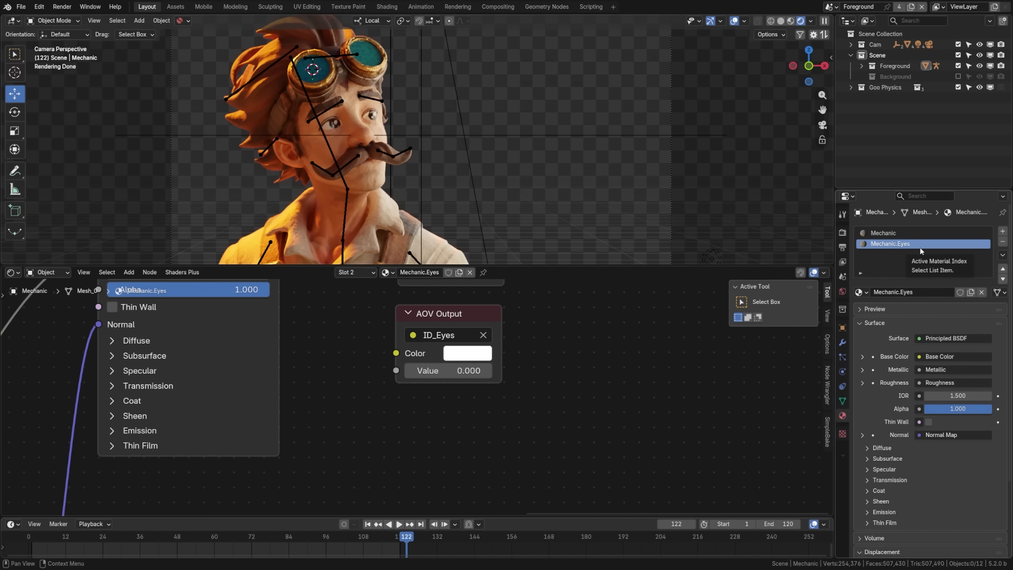
Add a second AOV Output node below the ID_Eyes one in the Mechanic.Eyes material, and delete it
{"action": "scroll", "coordinate": [554, 364], "scroll_direction": "down", "scroll_amount": 2}
{"action": "scroll", "coordinate": [568, 373], "scroll_direction": "down", "scroll_amount": 3, "text": "shift"}
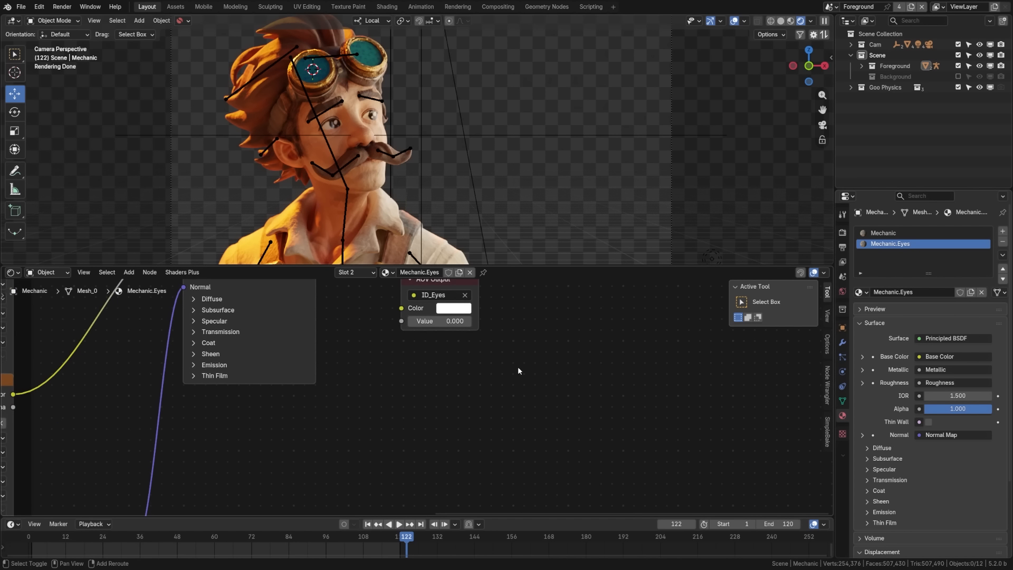
{"action": "key", "text": "shift+a"}
{"action": "left_click", "coordinate": [485, 369]}
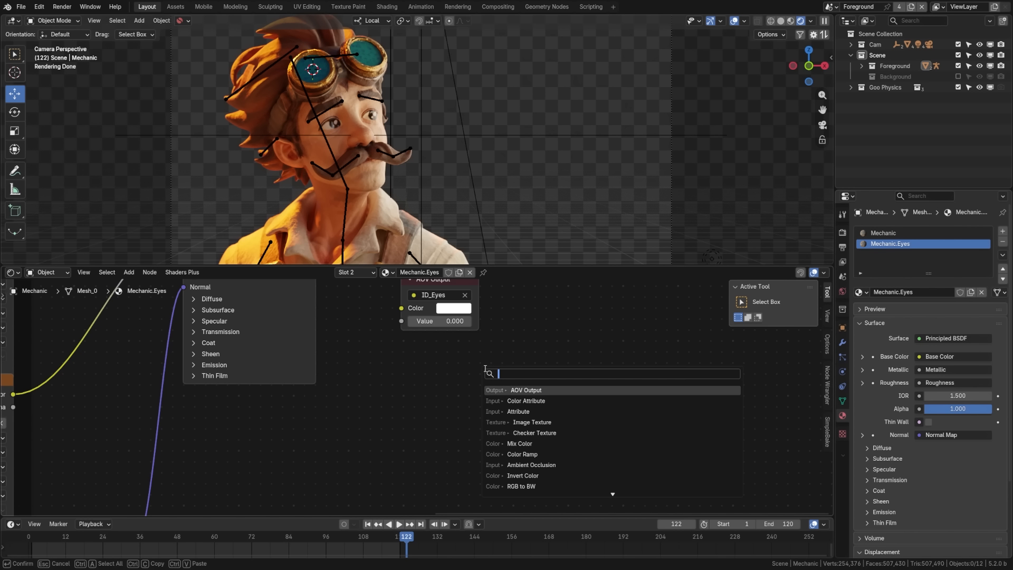
{"action": "key", "text": "Return"}
{"action": "left_click", "coordinate": [419, 372]}
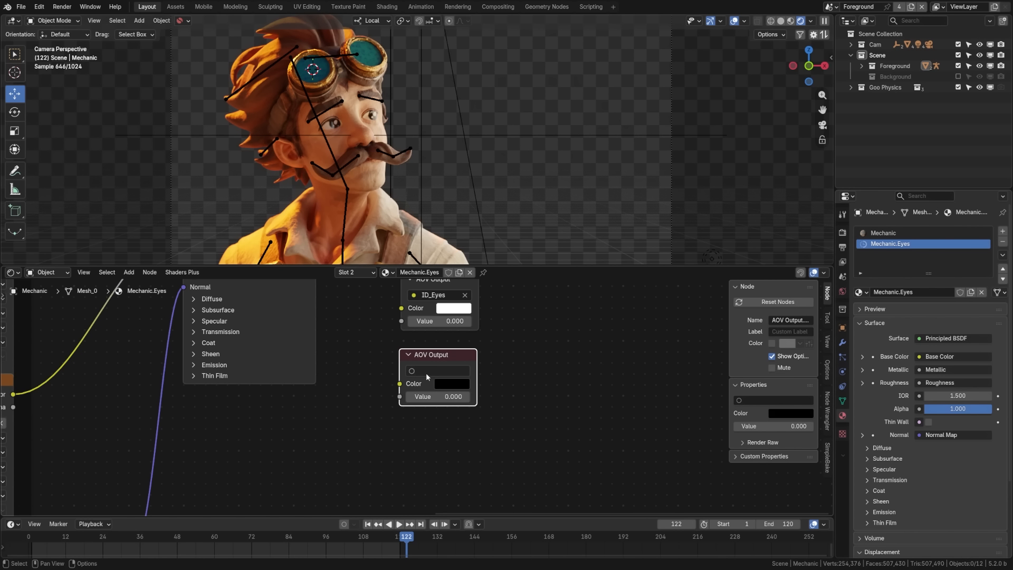
{"action": "key", "text": "x"}
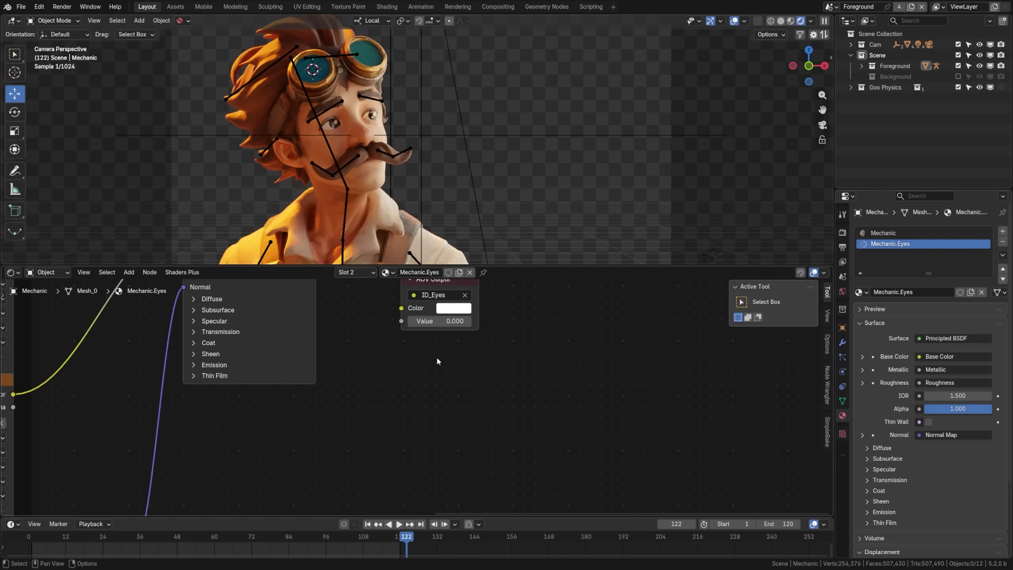
Review the ID_Eyes entry in the Foreground view layer's Shader AOV list and choose Color as its type
{"action": "scroll", "coordinate": [436, 356], "scroll_direction": "up", "scroll_amount": 3}
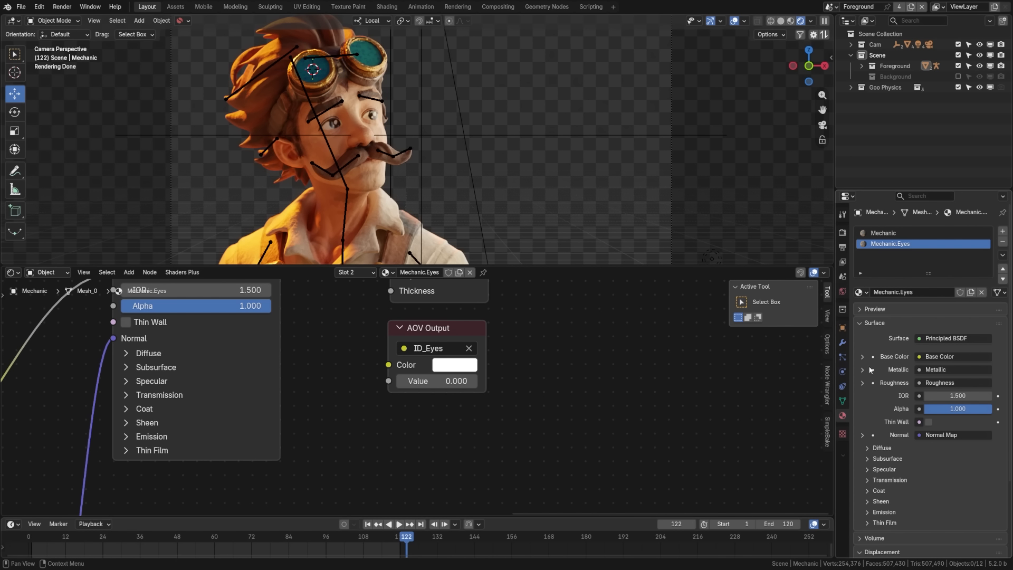
{"action": "left_click", "coordinate": [842, 262]}
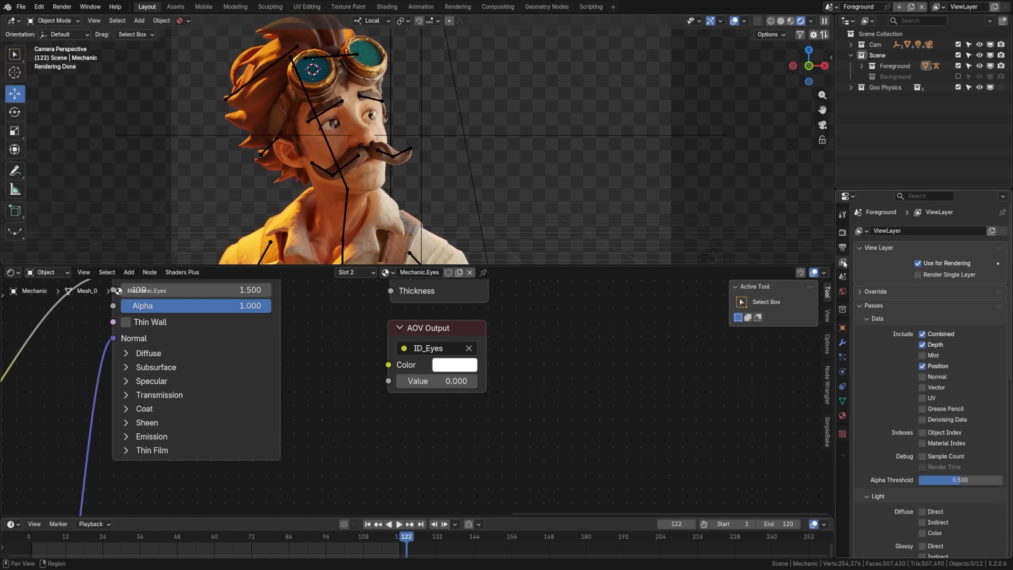
{"action": "scroll", "coordinate": [928, 396], "scroll_direction": "down", "scroll_amount": 15}
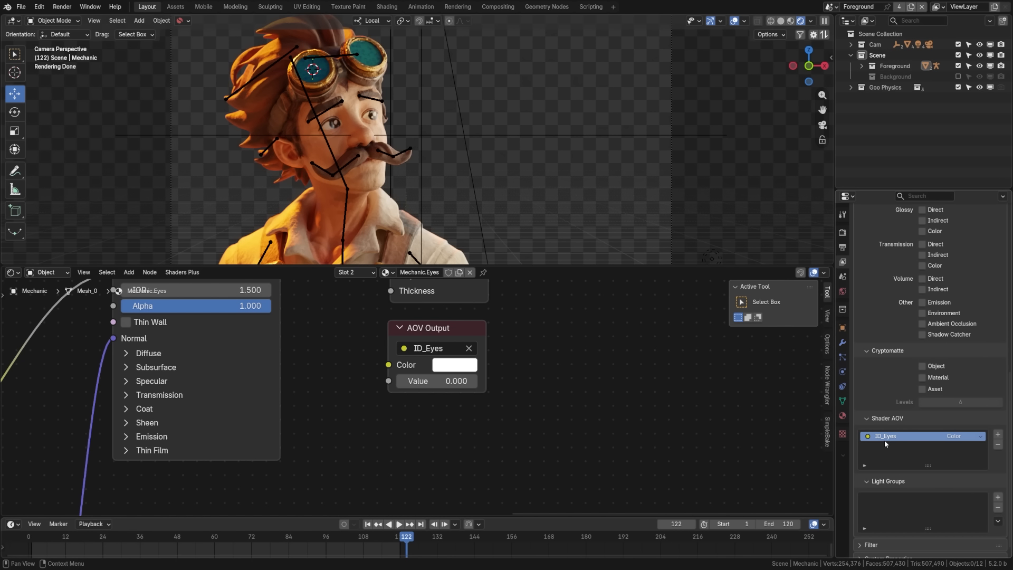
{"action": "left_click", "coordinate": [955, 436]}
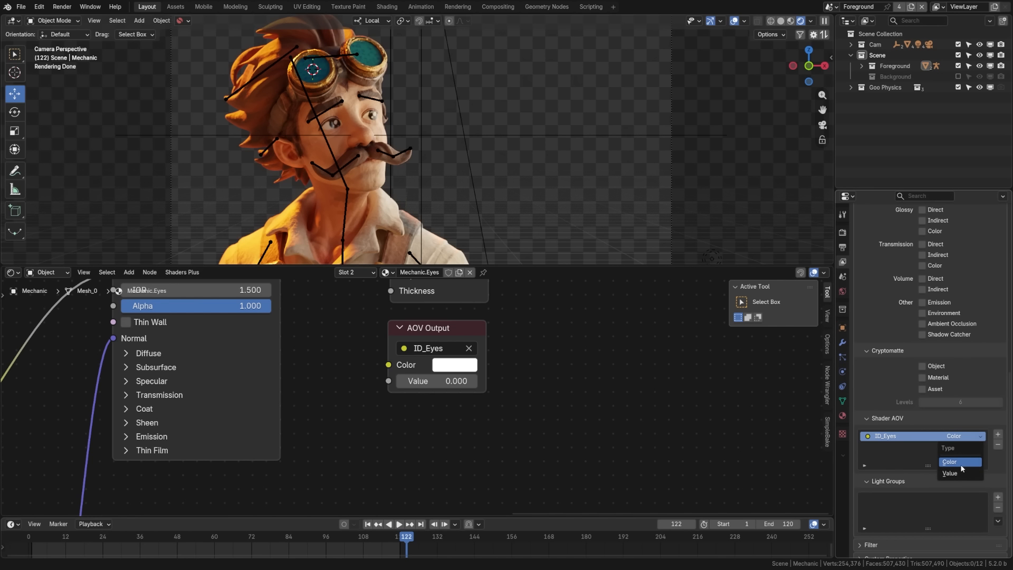
{"action": "left_click", "coordinate": [960, 462]}
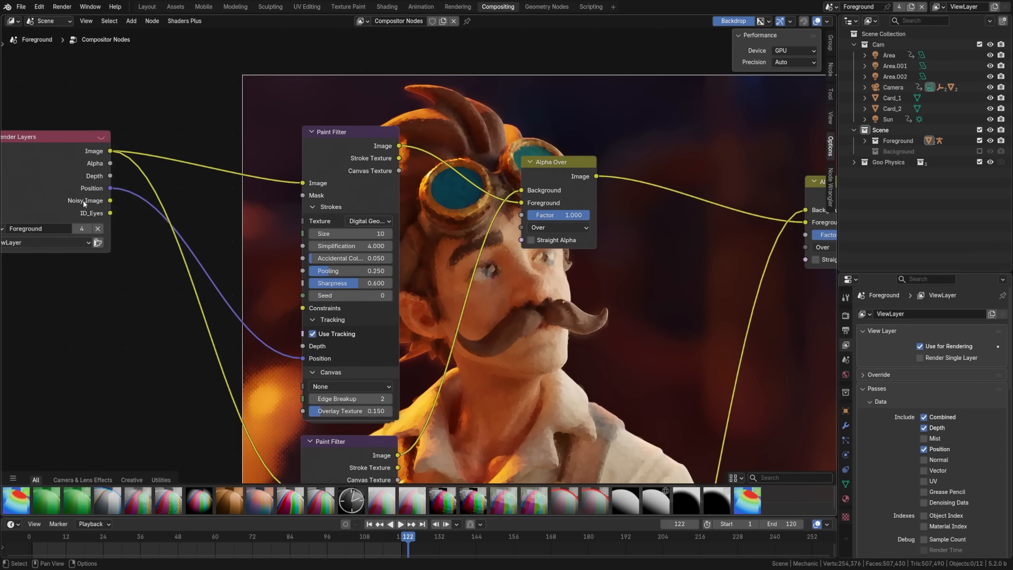
Return to the compositor and preview the Foreground Render Layers output in a Viewer
{"action": "middle_click_drag", "start_coordinate": [84, 200], "coordinate": [128, 203]}
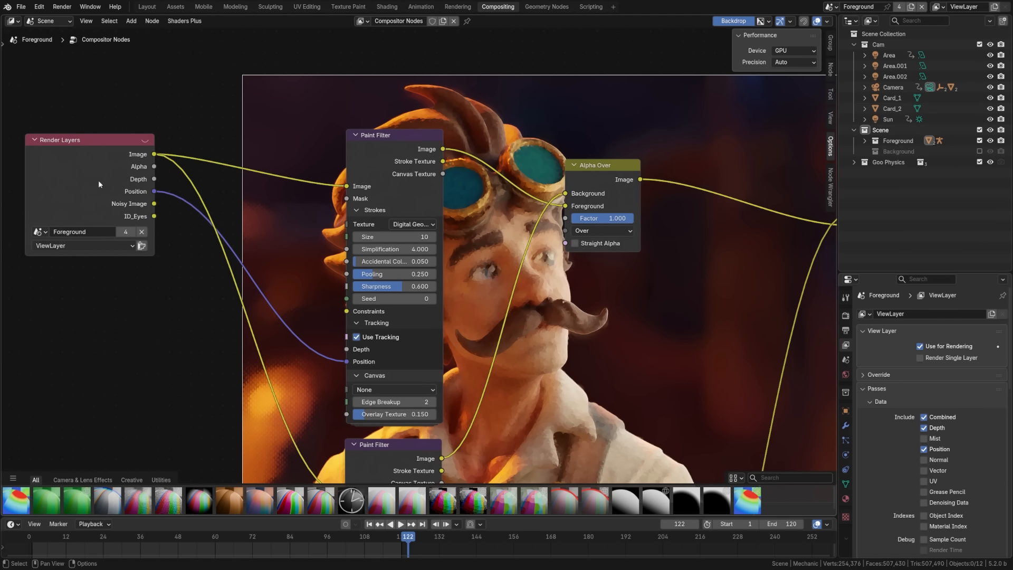
{"action": "left_click", "coordinate": [103, 153], "text": "ctrl+shift"}
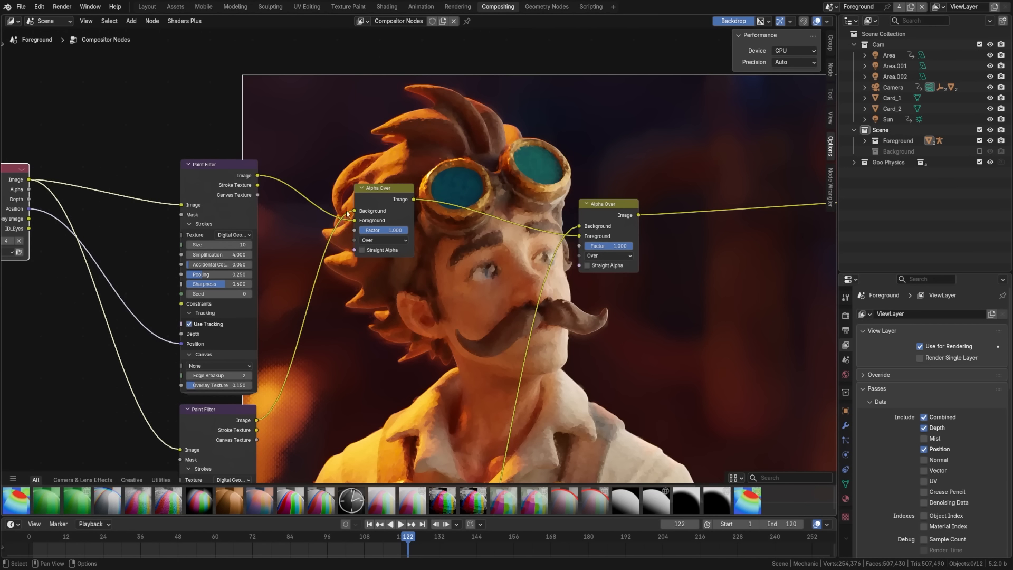
Shift the foreground Alpha Over closer to the Paint Filters and insert a duplicate of it before the final Alpha Over
{"action": "left_click_drag", "start_coordinate": [372, 196], "coordinate": [353, 197]}
{"action": "key", "text": "shift+d"}
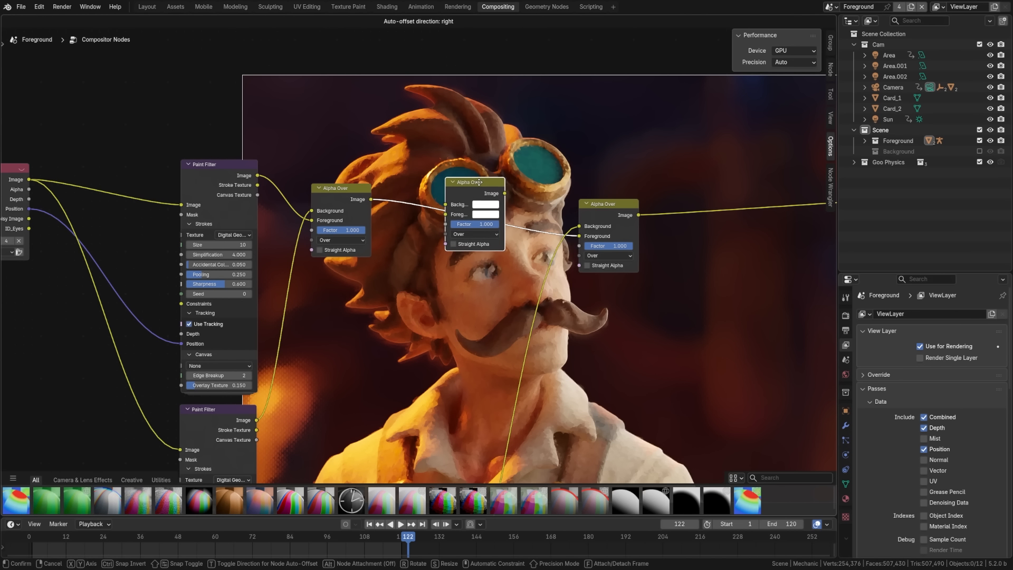
{"action": "left_click", "coordinate": [482, 179]}
{"action": "left_click_drag", "start_coordinate": [213, 179], "coordinate": [214, 188]}
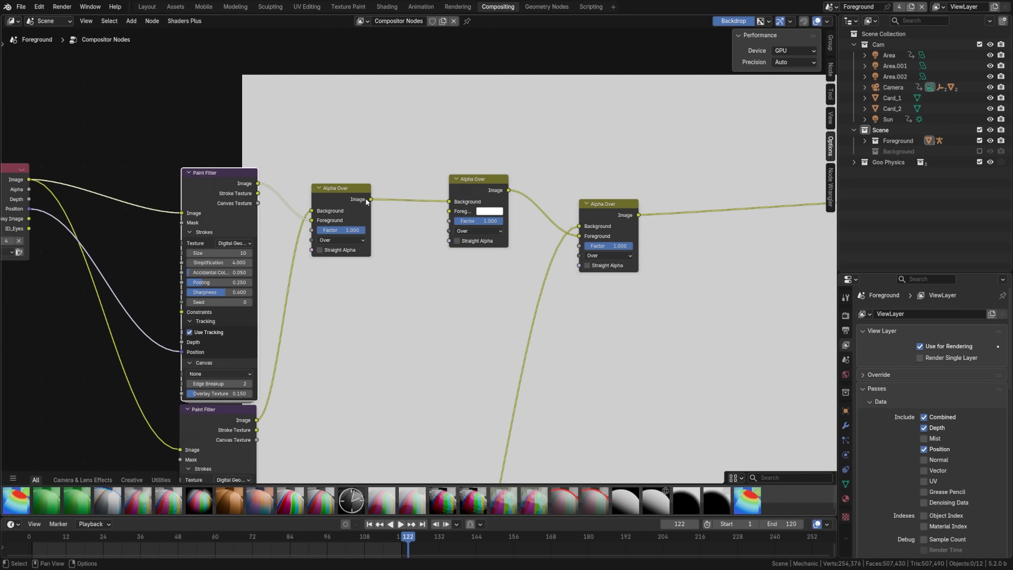
Connect the foreground Render Layers' Image to the second Alpha Over's Foreground and ID_Eyes to its Factor, and move that node up
{"action": "left_click_drag", "start_coordinate": [355, 192], "coordinate": [358, 197]}
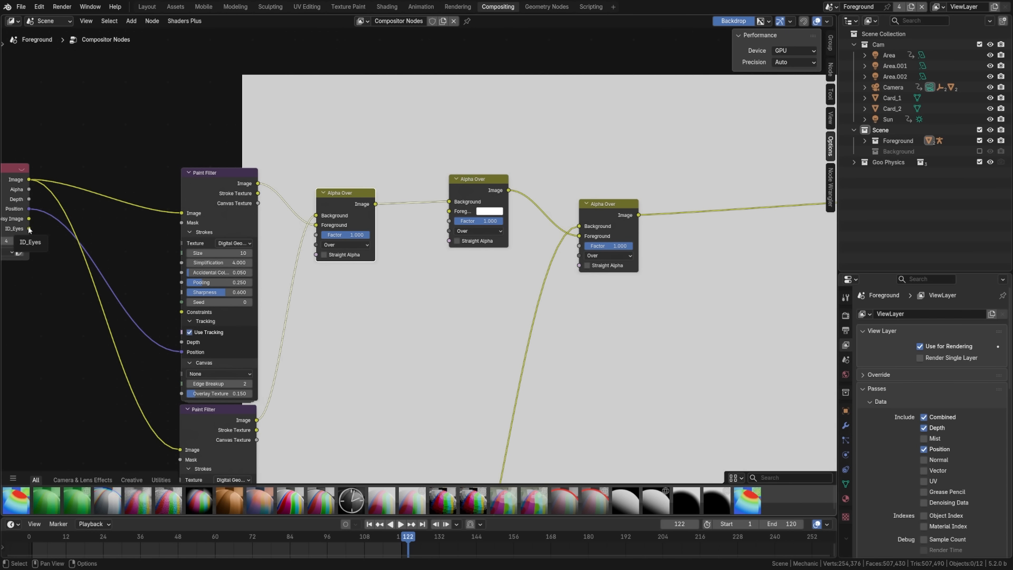
{"action": "left_click_drag", "start_coordinate": [29, 181], "coordinate": [450, 211]}
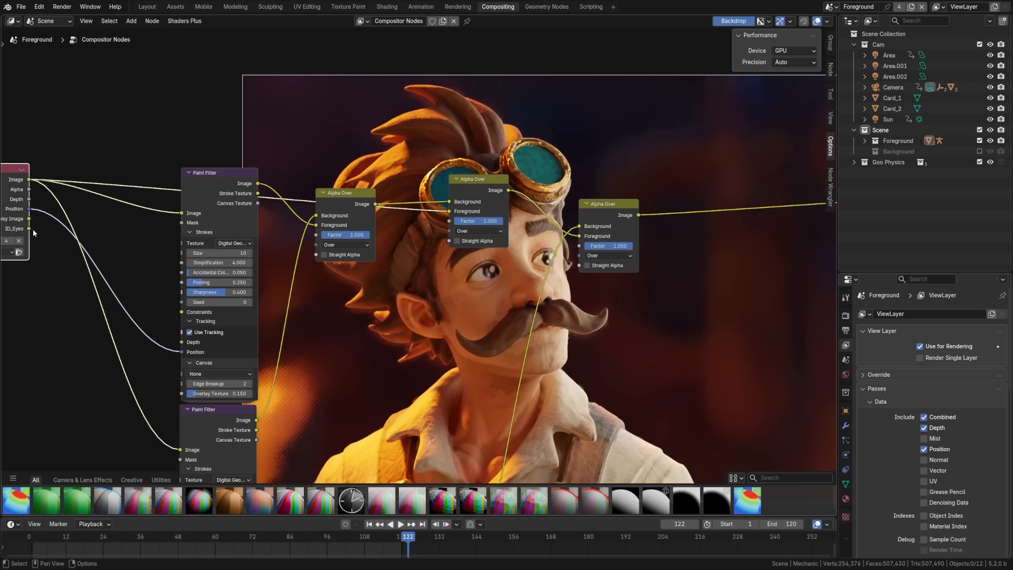
{"action": "mouse_move", "coordinate": [29, 228]}
{"action": "left_mouse_down"}
{"action": "mouse_move", "coordinate": [304, 234]}
{"action": "mouse_move", "coordinate": [449, 220]}
{"action": "left_mouse_up"}
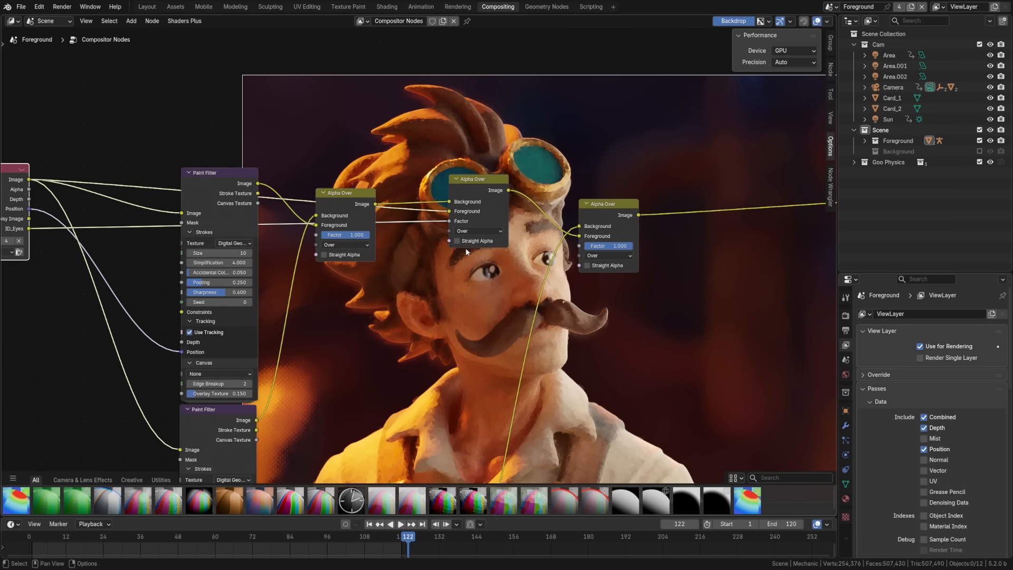
{"action": "left_click_drag", "start_coordinate": [480, 188], "coordinate": [471, 131]}
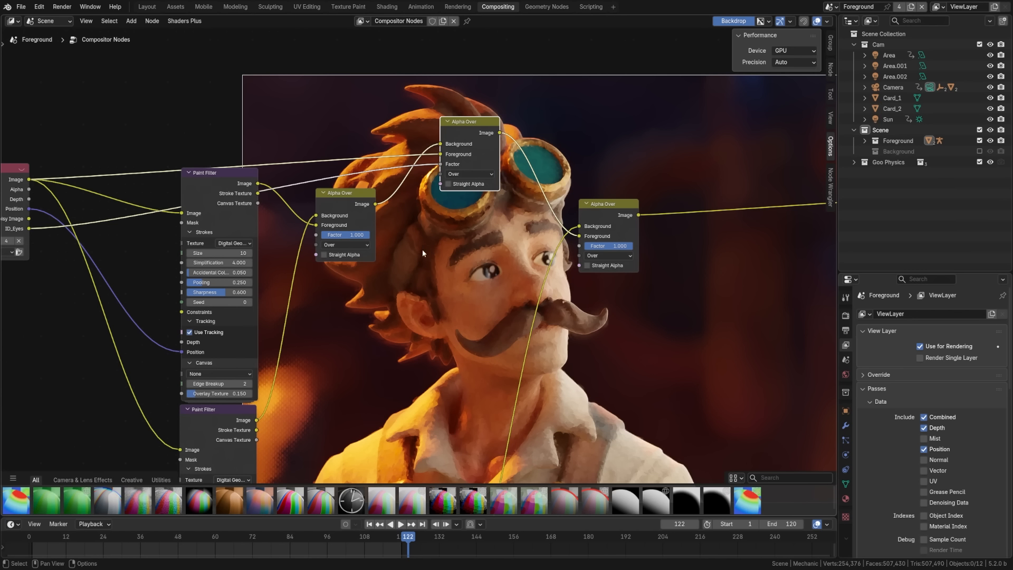
Insert a Blur node between ID_Eyes and the Alpha Over's Factor, with a size of 30 px in X and Y
{"action": "key", "text": "shift+a"}
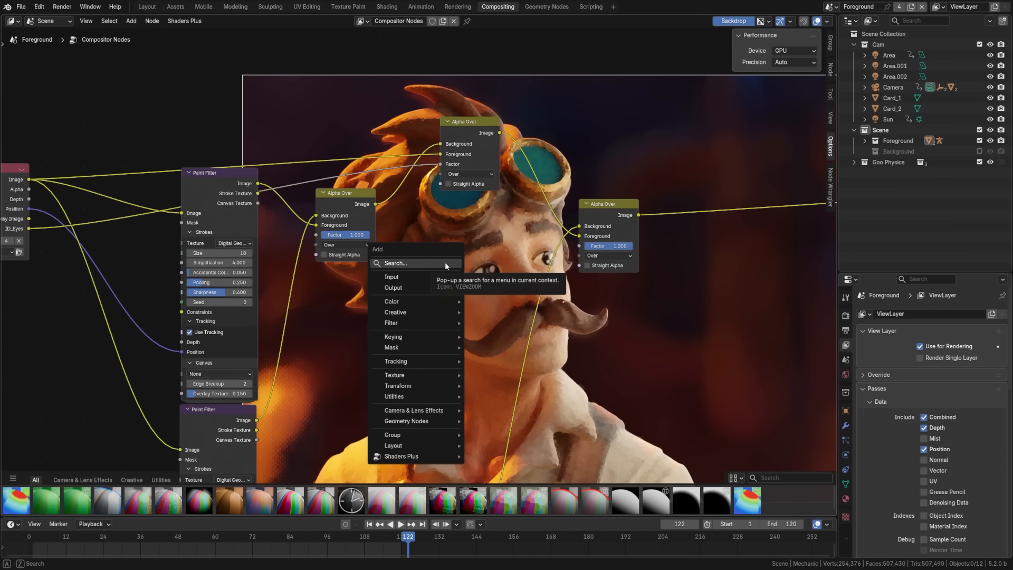
{"action": "left_click", "coordinate": [410, 264]}
{"action": "type", "text": "blur"}
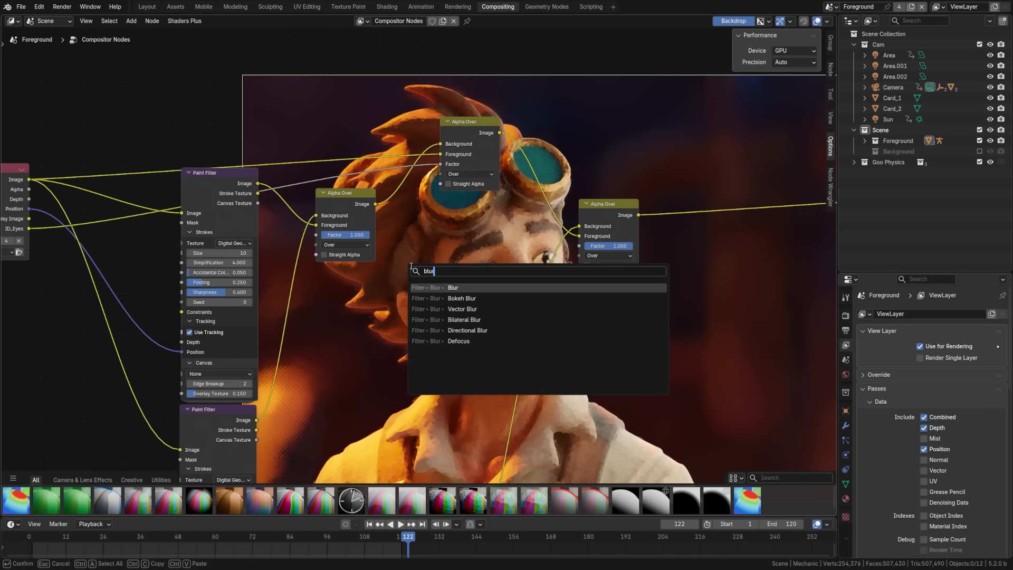
{"action": "key", "text": "Return"}
{"action": "left_click", "coordinate": [299, 174]}
{"action": "left_click_drag", "start_coordinate": [316, 179], "coordinate": [291, 99]}
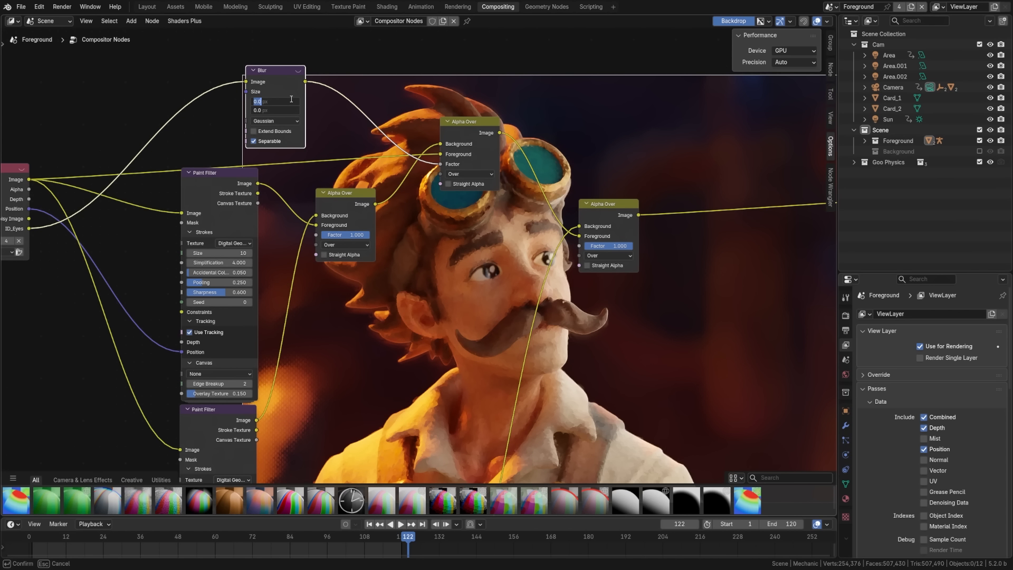
{"action": "type", "text": "302"}
{"action": "key", "text": "BackSpace"}
{"action": "key", "text": "Return"}
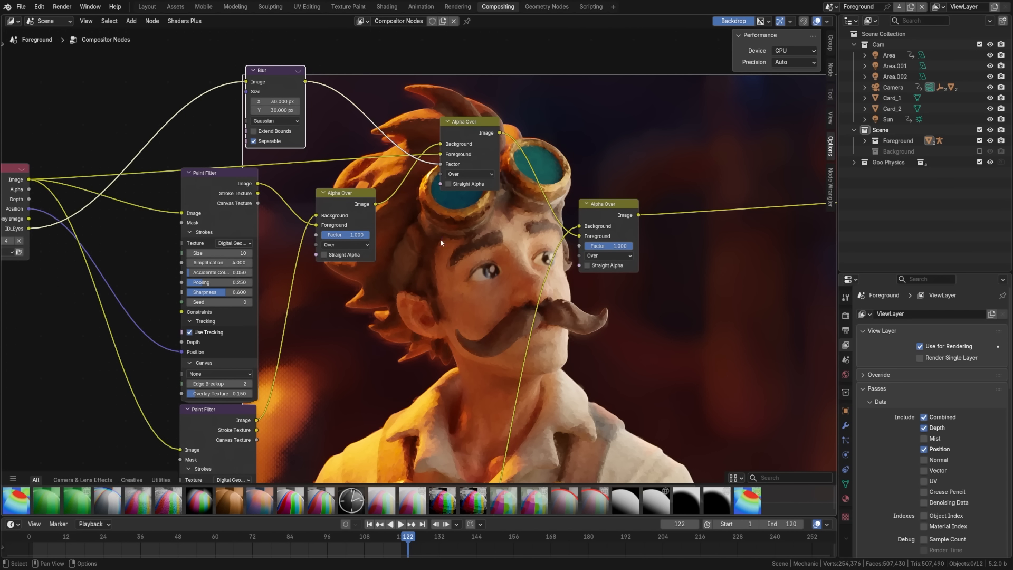
Add an Image node beside the background Paint Filter and load Paint-Brush_diffuse.png from the Paint-Brush texture folder
{"action": "middle_click_drag", "start_coordinate": [719, 301], "coordinate": [464, 215]}
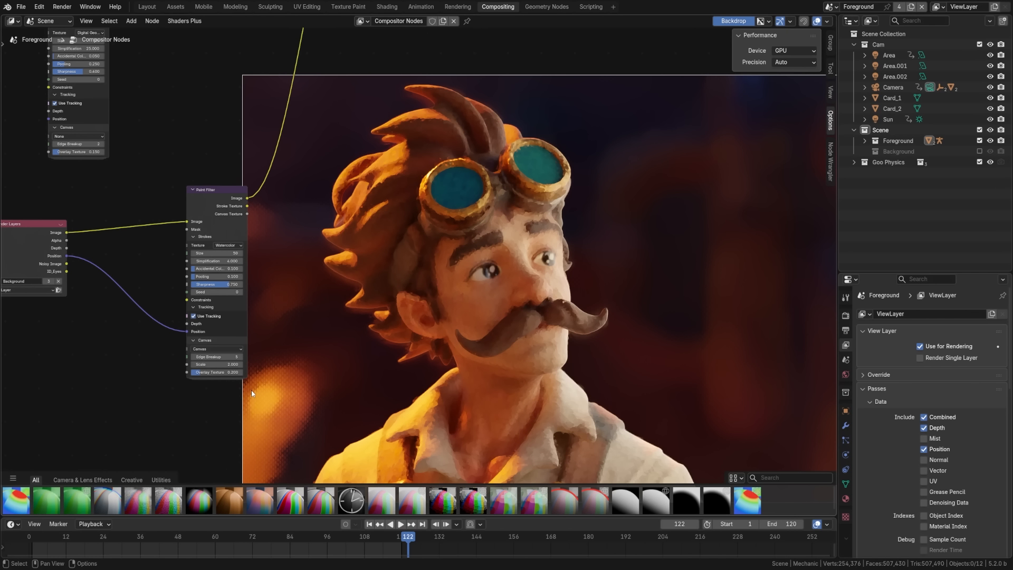
{"action": "scroll", "coordinate": [214, 389], "scroll_direction": "up", "scroll_amount": 3}
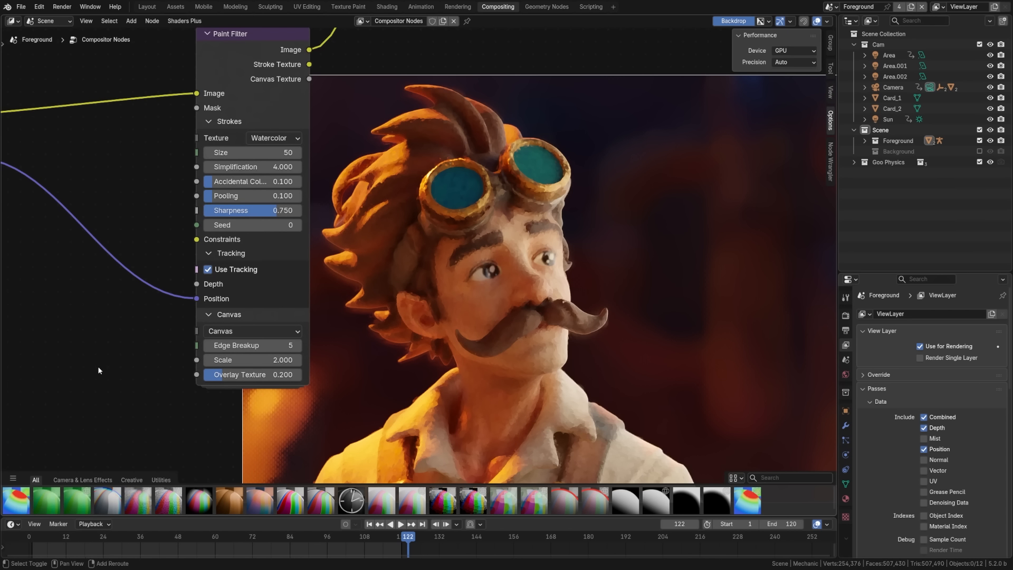
{"action": "key", "text": "shift+a"}
{"action": "type", "text": "image"}
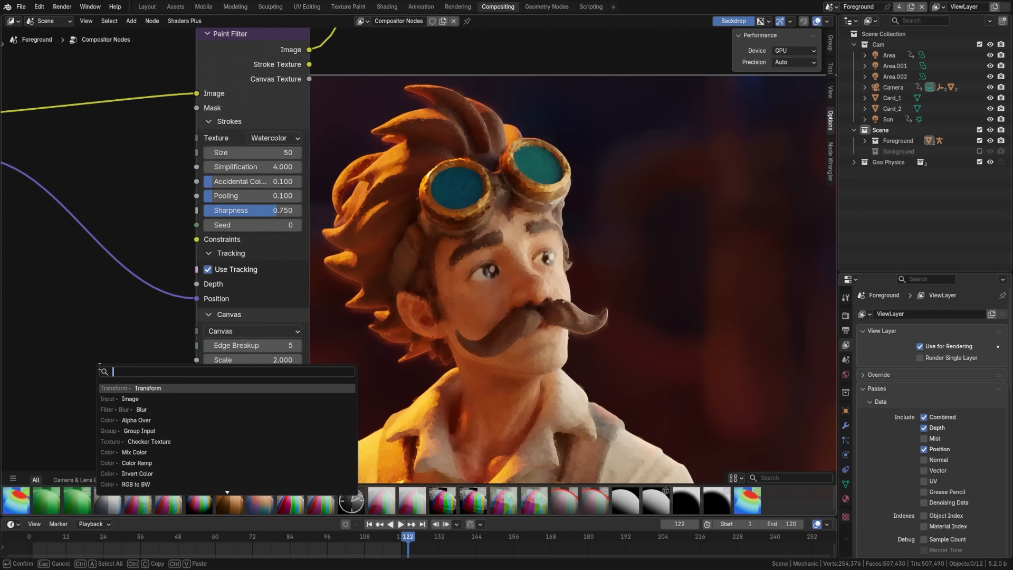
{"action": "key", "text": "Return"}
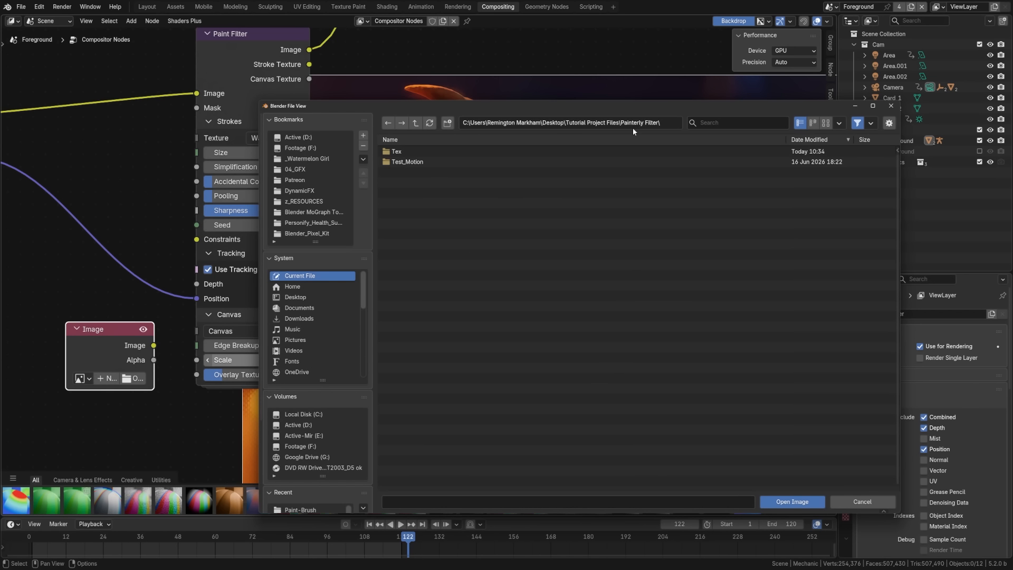
{"action": "left_click", "coordinate": [632, 128]}
{"action": "type", "text": "D:\\Handcrafted Pack\\Crafty-Textures\\Crafty-Image Files-4K\\Paint\\Paint-Brush\\"}
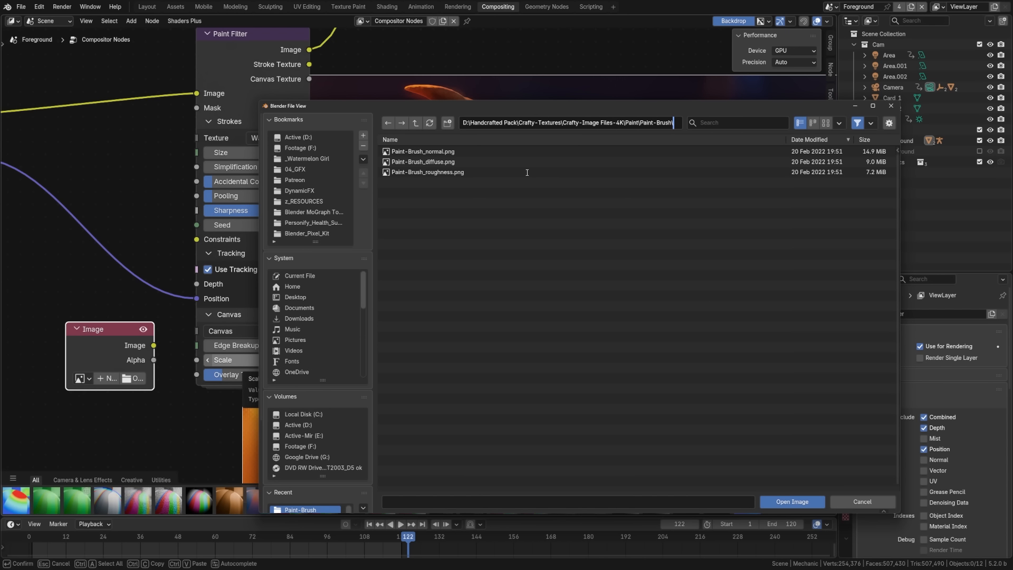
{"action": "left_click", "coordinate": [826, 122]}
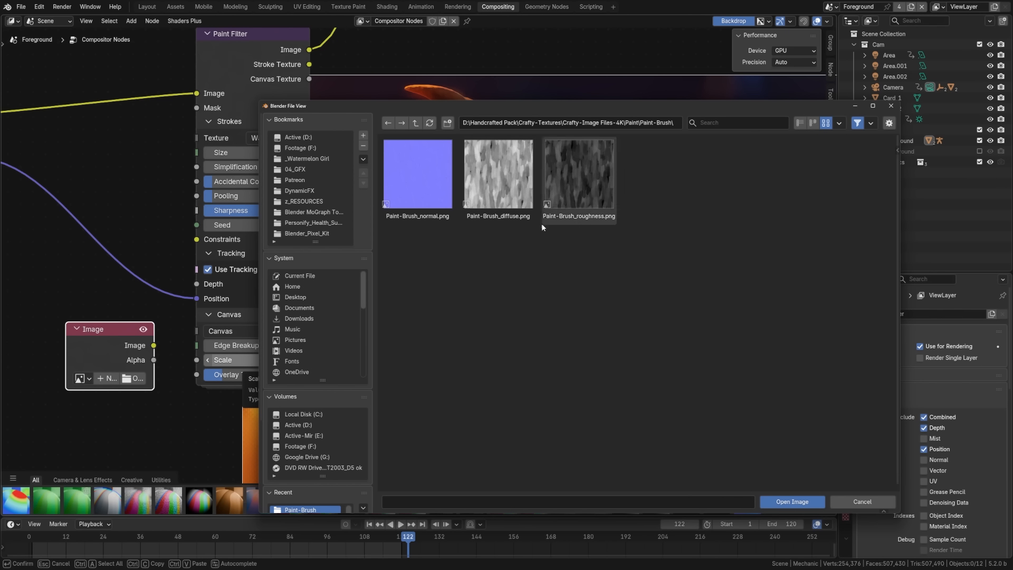
{"action": "left_click", "coordinate": [515, 201]}
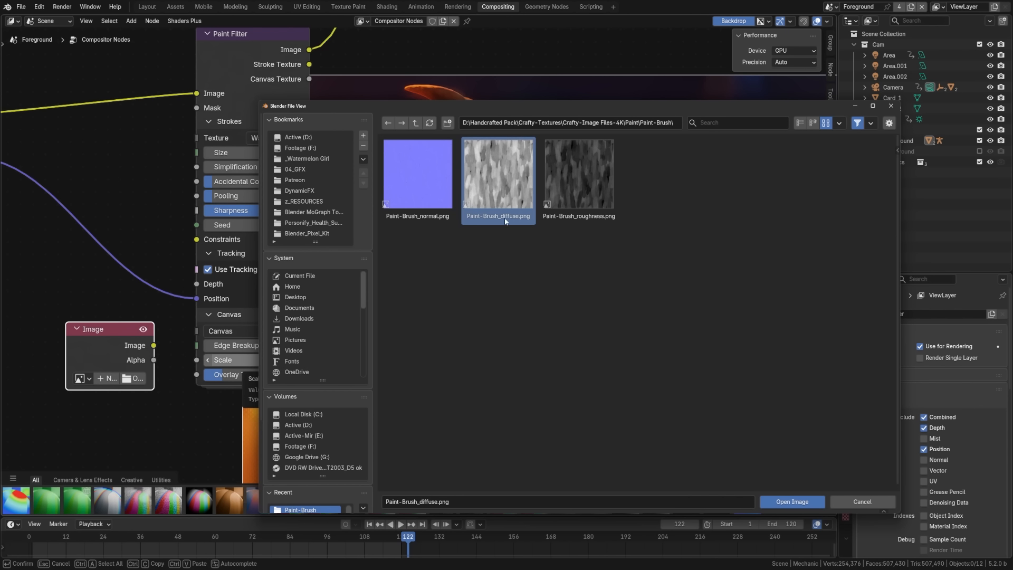
{"action": "left_click", "coordinate": [791, 501]}
Set the background Paint Filter's canvas to Custom and feed the paint-brush image into its Texture input
{"action": "mouse_move", "coordinate": [158, 412]}
{"action": "middle_mouse_down"}
{"action": "mouse_move", "coordinate": [113, 385]}
{"action": "mouse_move", "coordinate": [250, 360]}
{"action": "middle_mouse_up"}
{"action": "mouse_move", "coordinate": [216, 321]}
{"action": "left_mouse_down"}
{"action": "mouse_move", "coordinate": [108, 315]}
{"action": "mouse_move", "coordinate": [289, 331]}
{"action": "left_mouse_up"}
{"action": "left_click", "coordinate": [365, 315]}
{"action": "left_click", "coordinate": [366, 391]}
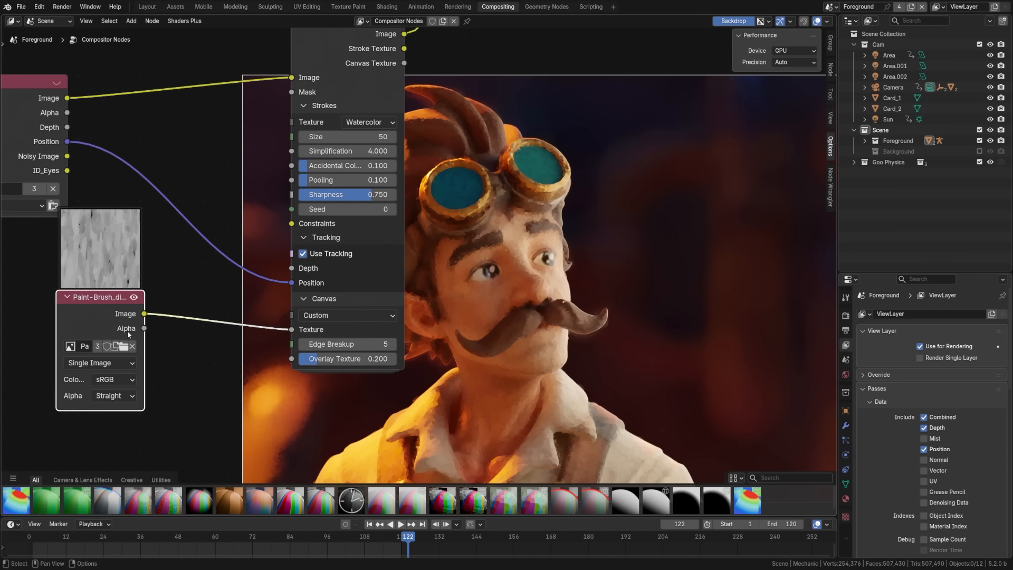
Insert a Transform node between the paint-brush image and the background Paint Filter's Texture input
{"action": "left_click_drag", "start_coordinate": [127, 331], "coordinate": [84, 333]}
{"action": "key", "text": "shift+a"}
{"action": "type", "text": "trans"}
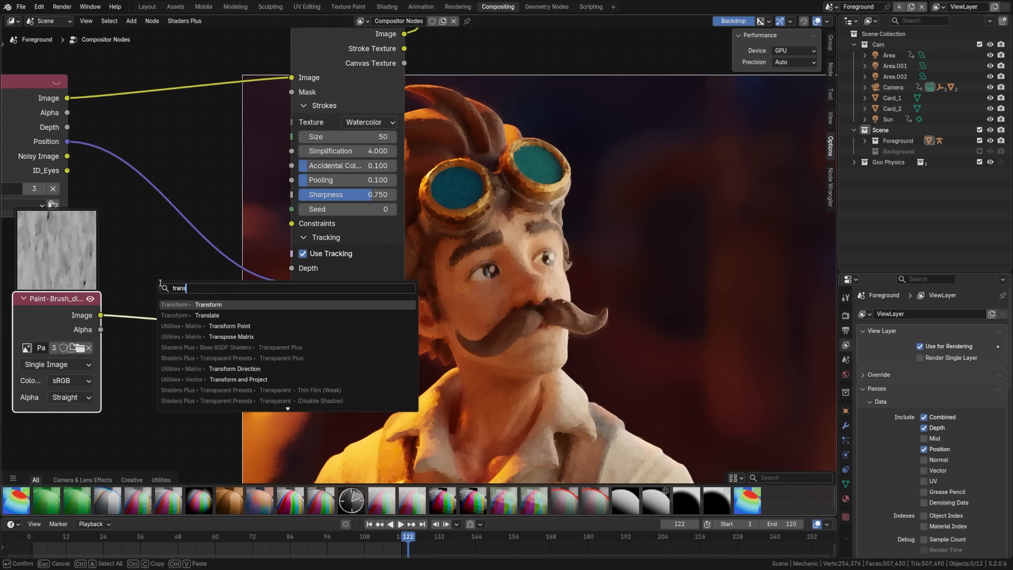
{"action": "key", "text": "Return"}
{"action": "left_click", "coordinate": [160, 283]}
Set the Transform node's X and Y extension to Repeat and its scale to 0.25
{"action": "left_click", "coordinate": [190, 377]}
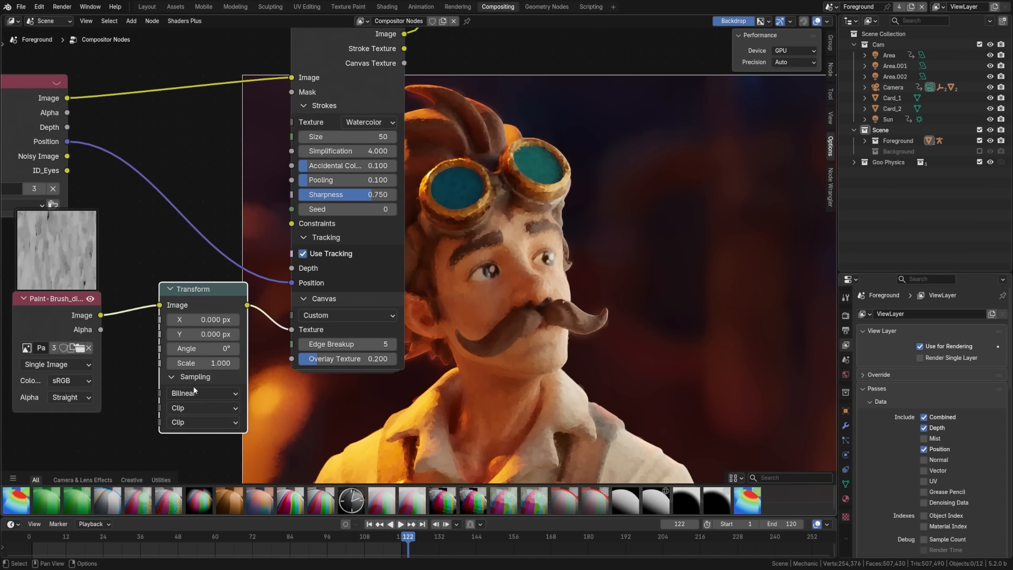
{"action": "left_click", "coordinate": [204, 407]}
{"action": "left_click", "coordinate": [184, 469]}
{"action": "left_click", "coordinate": [204, 422]}
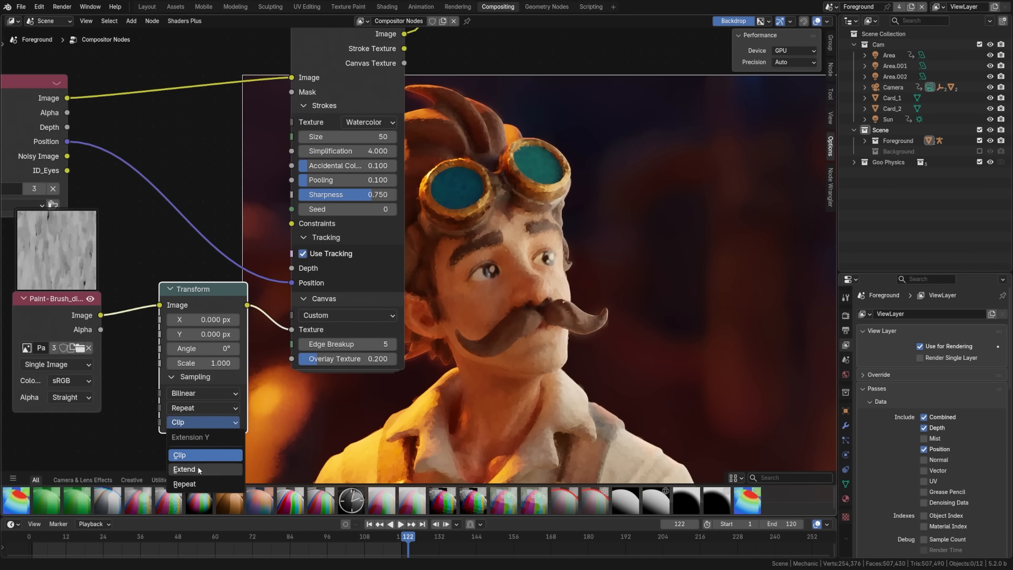
{"action": "left_click", "coordinate": [184, 483]}
{"action": "double_click", "coordinate": [214, 364]}
{"action": "type", "text": "0.25"}
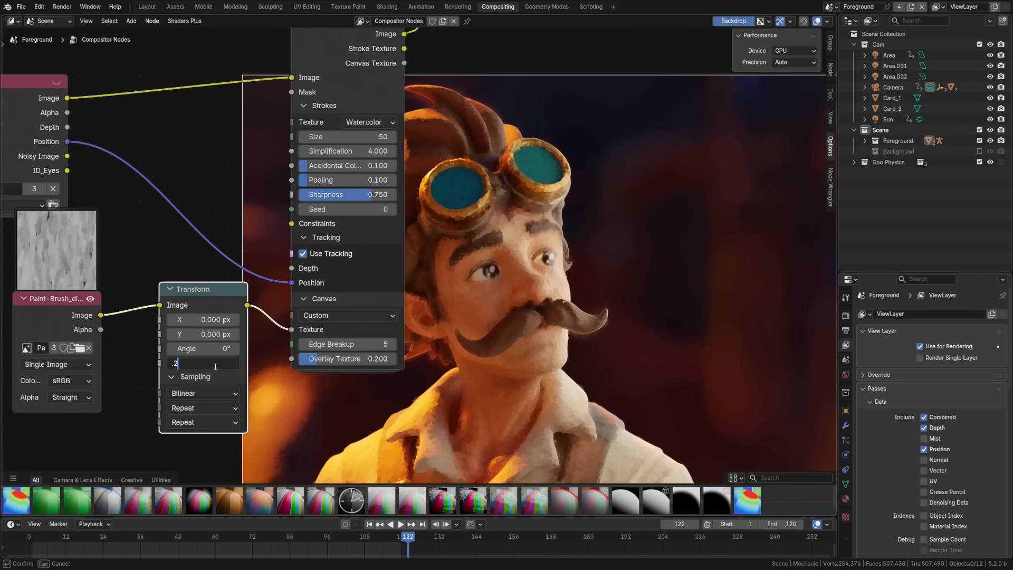
{"action": "key", "text": "Return"}
Go to frame 46 and drive the Seed of the size 10 foreground Paint Filter with the expression #floor(frame / 8)
{"action": "middle_click_drag", "start_coordinate": [683, 331], "coordinate": [583, 334]}
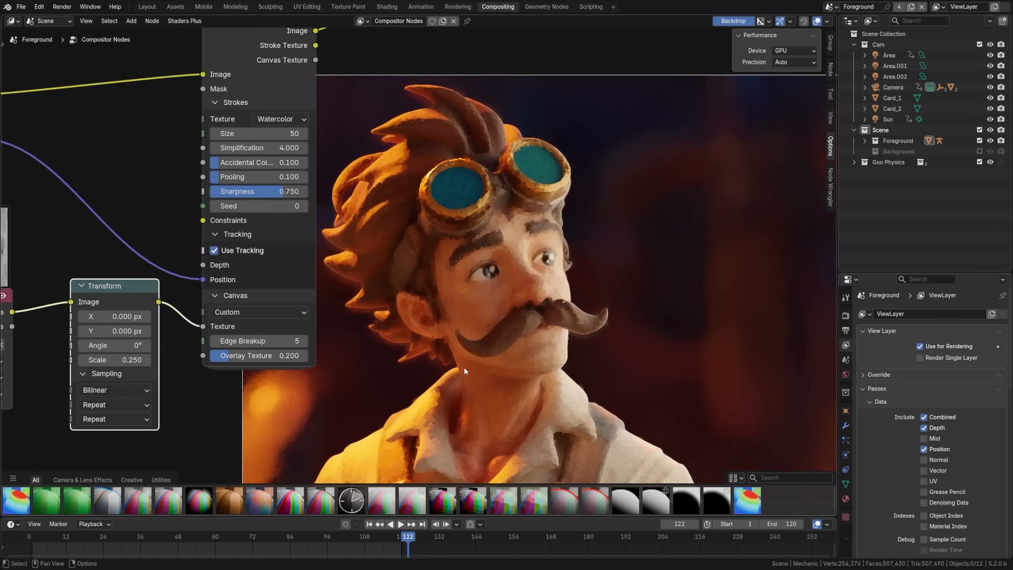
{"action": "scroll", "coordinate": [396, 278], "scroll_direction": "down", "scroll_amount": 2}
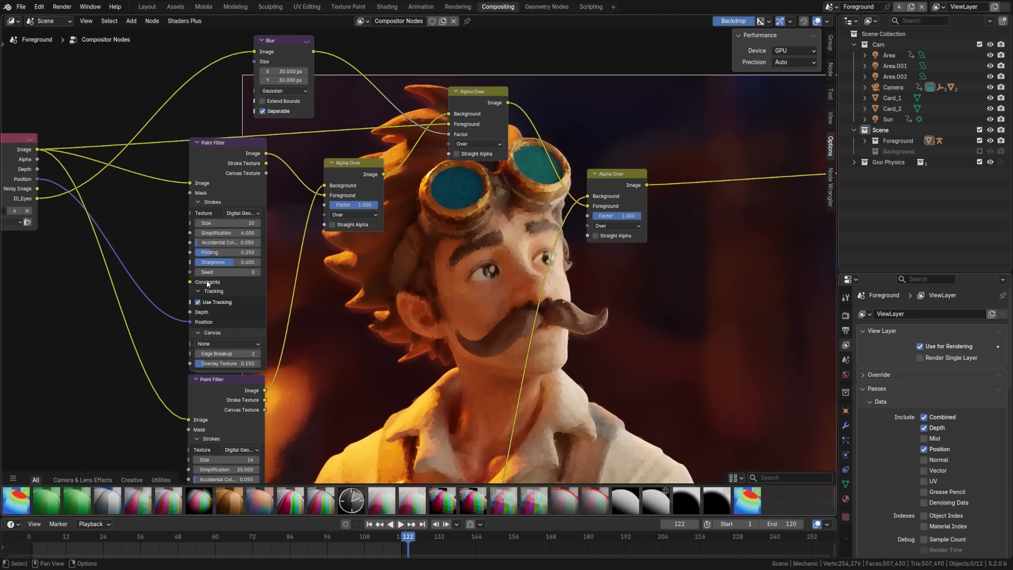
{"action": "left_click_drag", "start_coordinate": [126, 537], "coordinate": [171, 537]}
{"action": "scroll", "coordinate": [153, 296], "scroll_direction": "up", "scroll_amount": 5}
{"action": "middle_click_drag", "start_coordinate": [151, 287], "coordinate": [253, 267]}
{"action": "scroll", "coordinate": [256, 265], "scroll_direction": "up", "scroll_amount": 5}
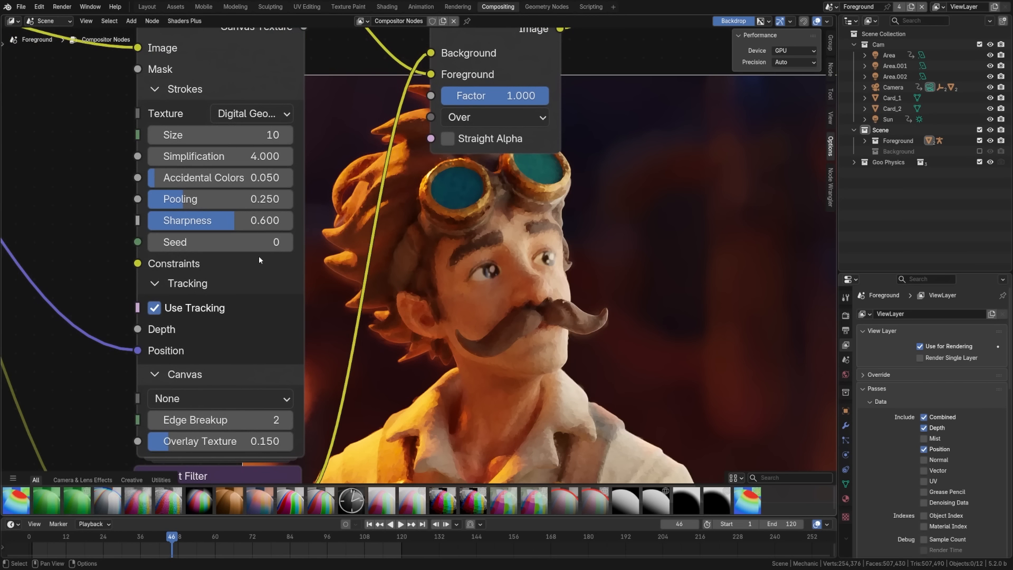
{"action": "left_click", "coordinate": [196, 244]}
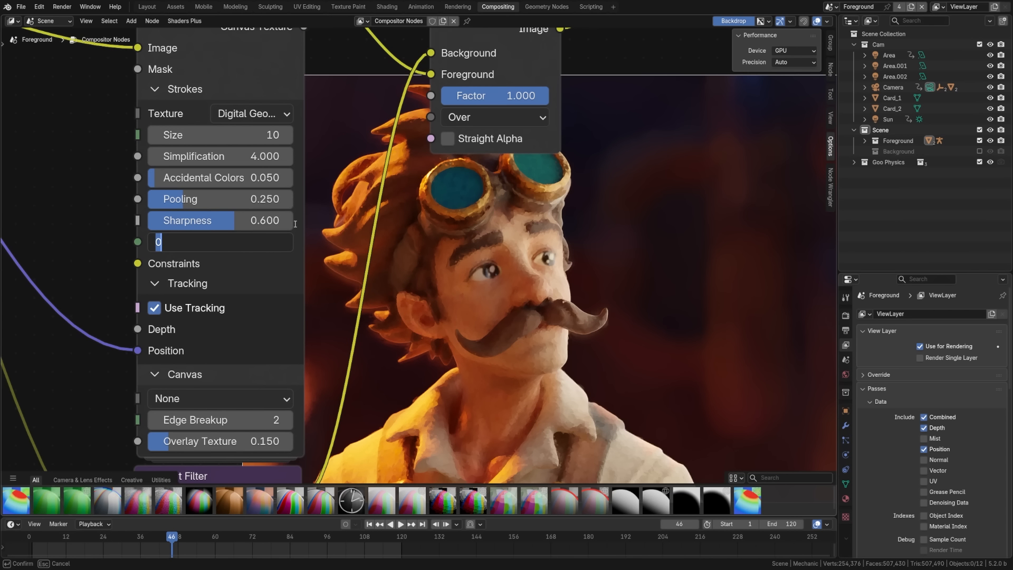
{"action": "type", "text": "#"}
{"action": "type", "text": "floor(frame /"}
{"action": "type", "text": "8)"}
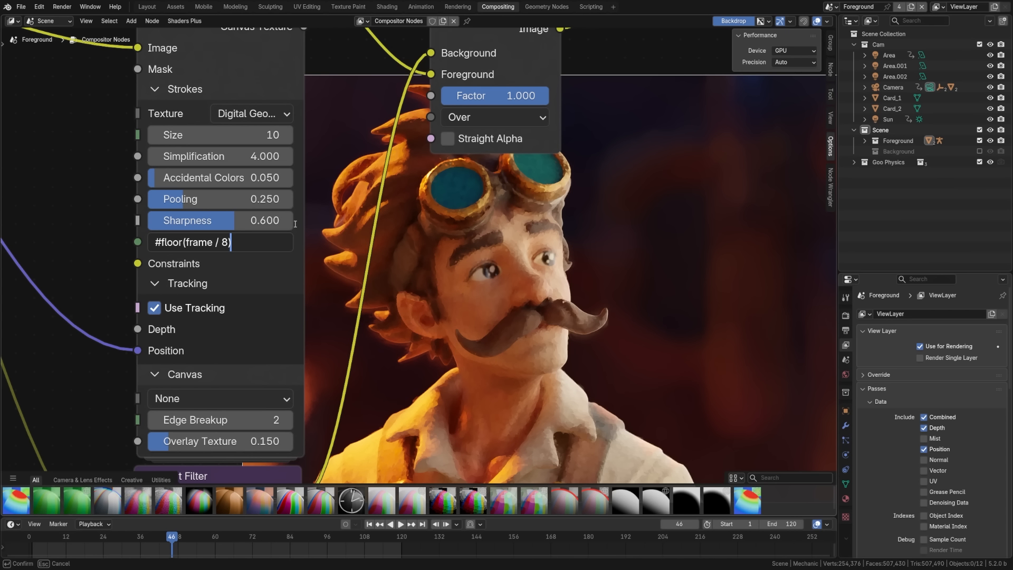
{"action": "key", "text": "Return"}
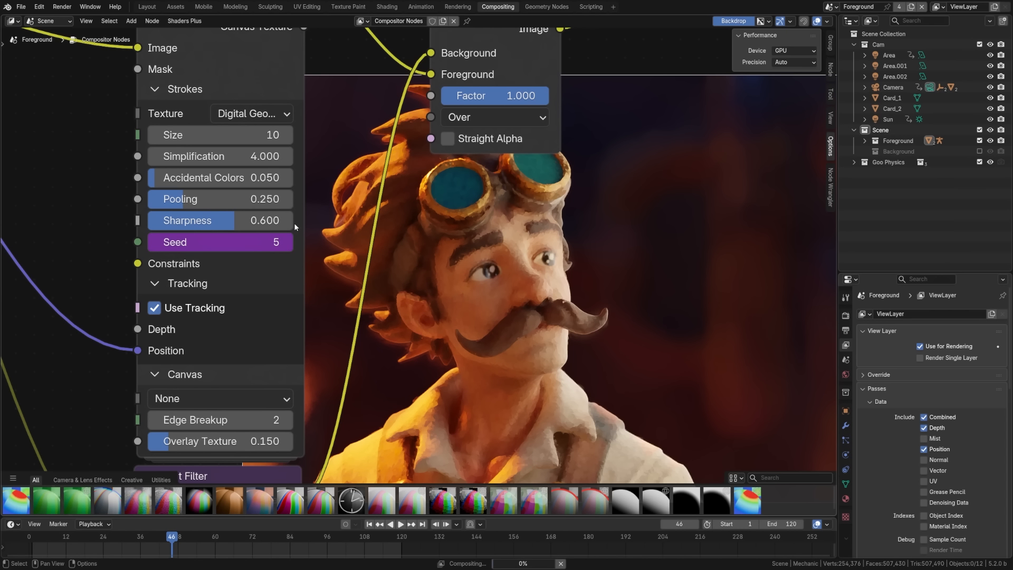
Play the animation from the first frame to examine how the driven Seed changes the brush strokes
{"action": "key", "text": "shift+Left"}
{"action": "key", "text": "space"}
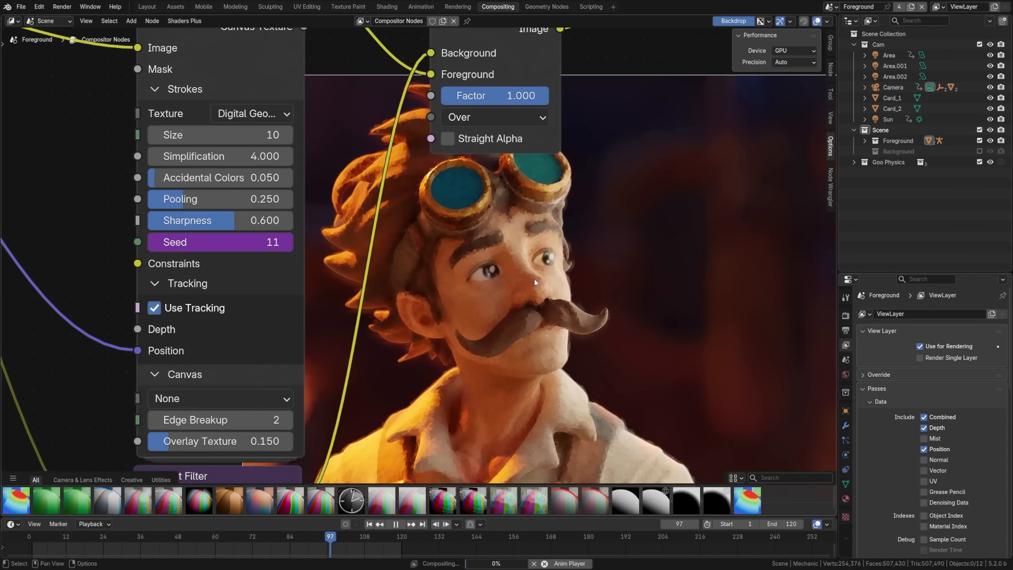
{"action": "key", "text": "space"}
Copy the Seed driver and paste it onto the Seed of the other foreground Paint Filter and the background Paint Filter
{"action": "right_click", "coordinate": [229, 243]}
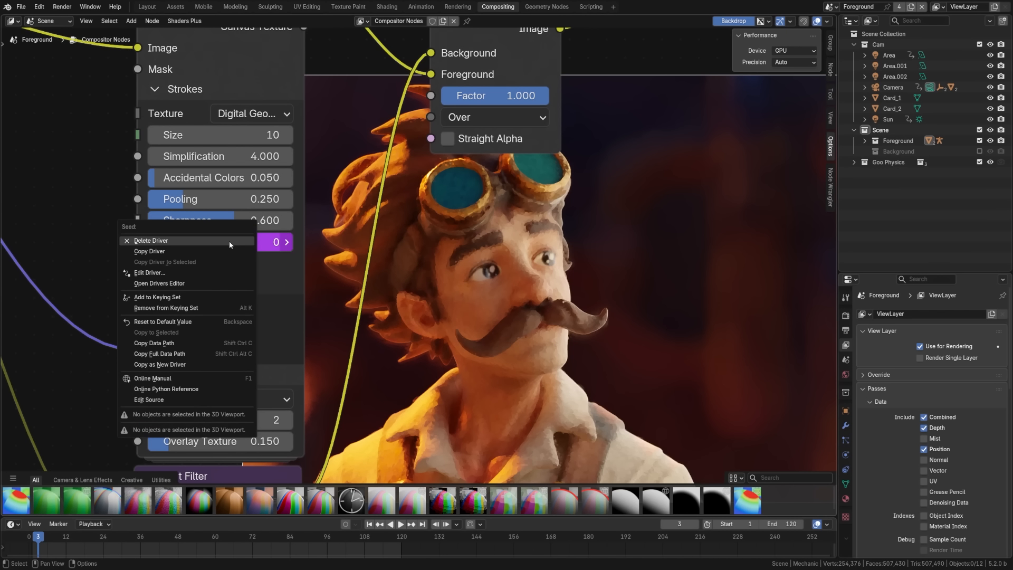
{"action": "left_click", "coordinate": [227, 249]}
{"action": "middle_click_drag", "start_coordinate": [246, 422], "coordinate": [250, 220]}
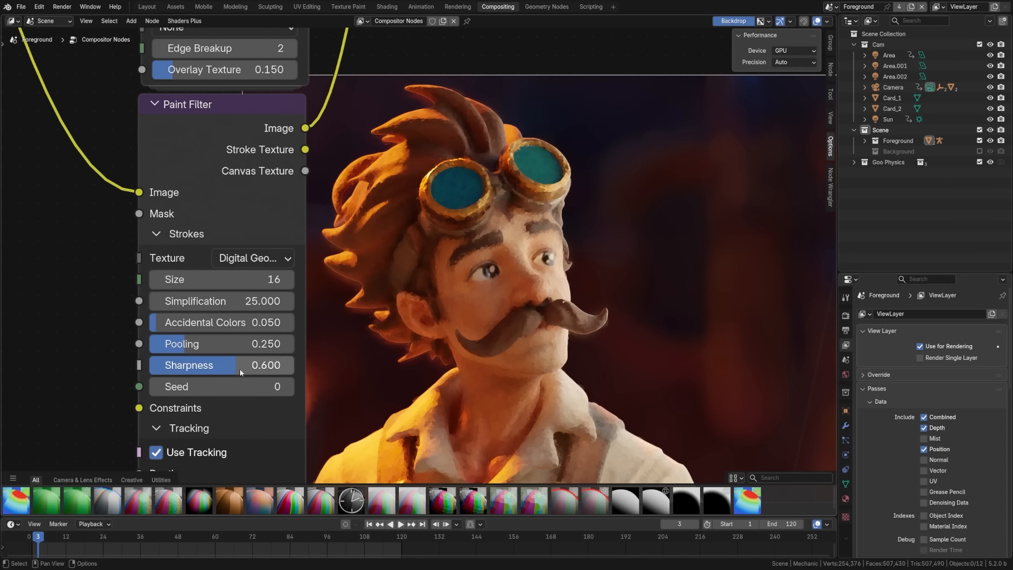
{"action": "right_click", "coordinate": [239, 391]}
{"action": "left_click", "coordinate": [156, 400]}
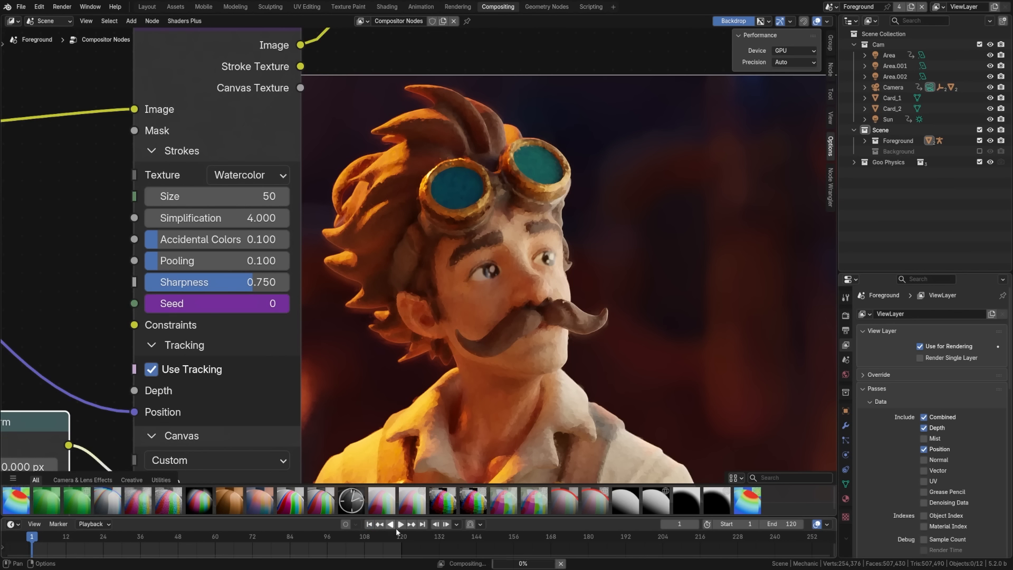
Play the animation in the compositor and again in the Layout workspace's camera view to examine the character's motion
{"action": "left_click", "coordinate": [400, 523]}
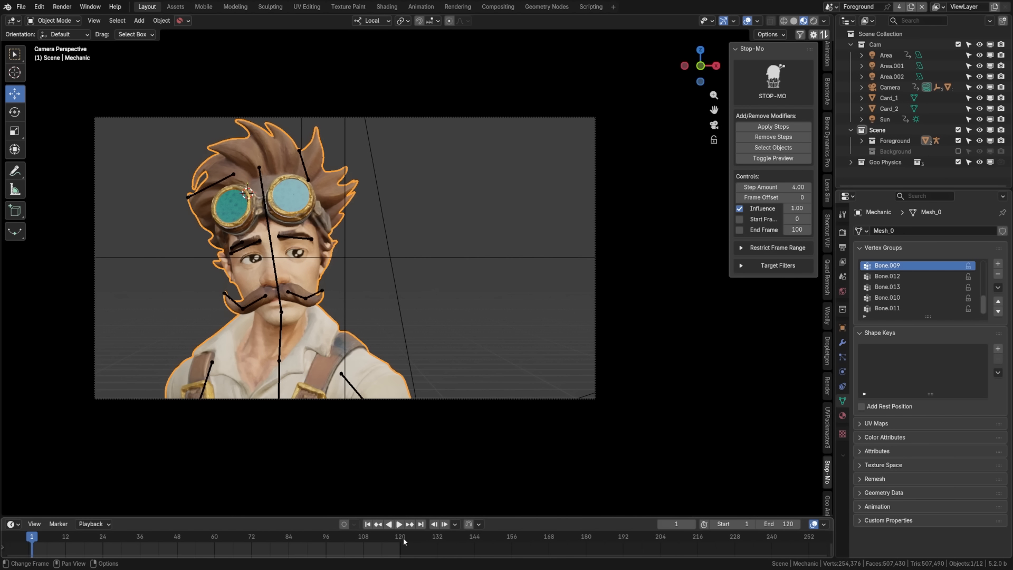
{"action": "left_click", "coordinate": [401, 522]}
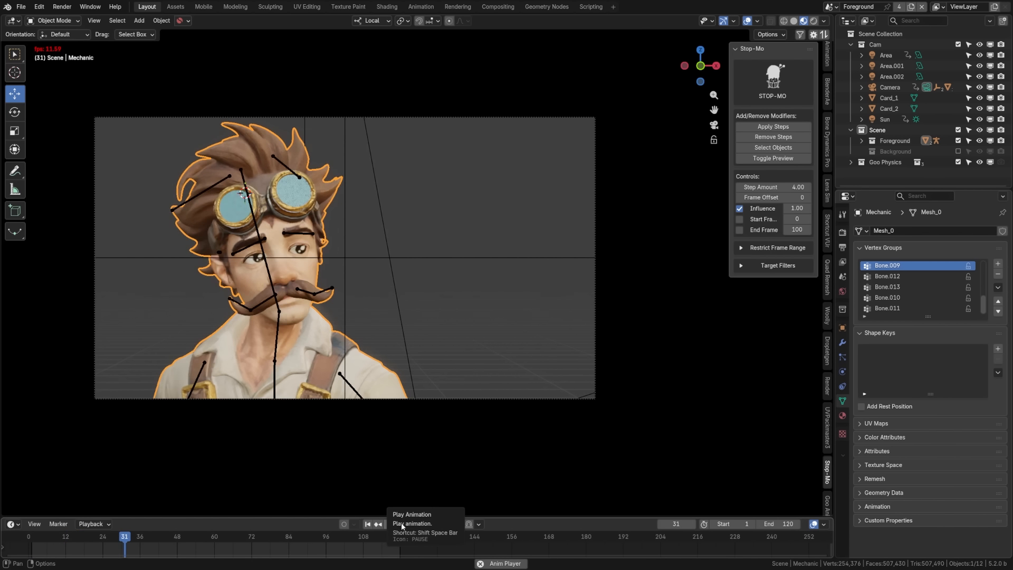